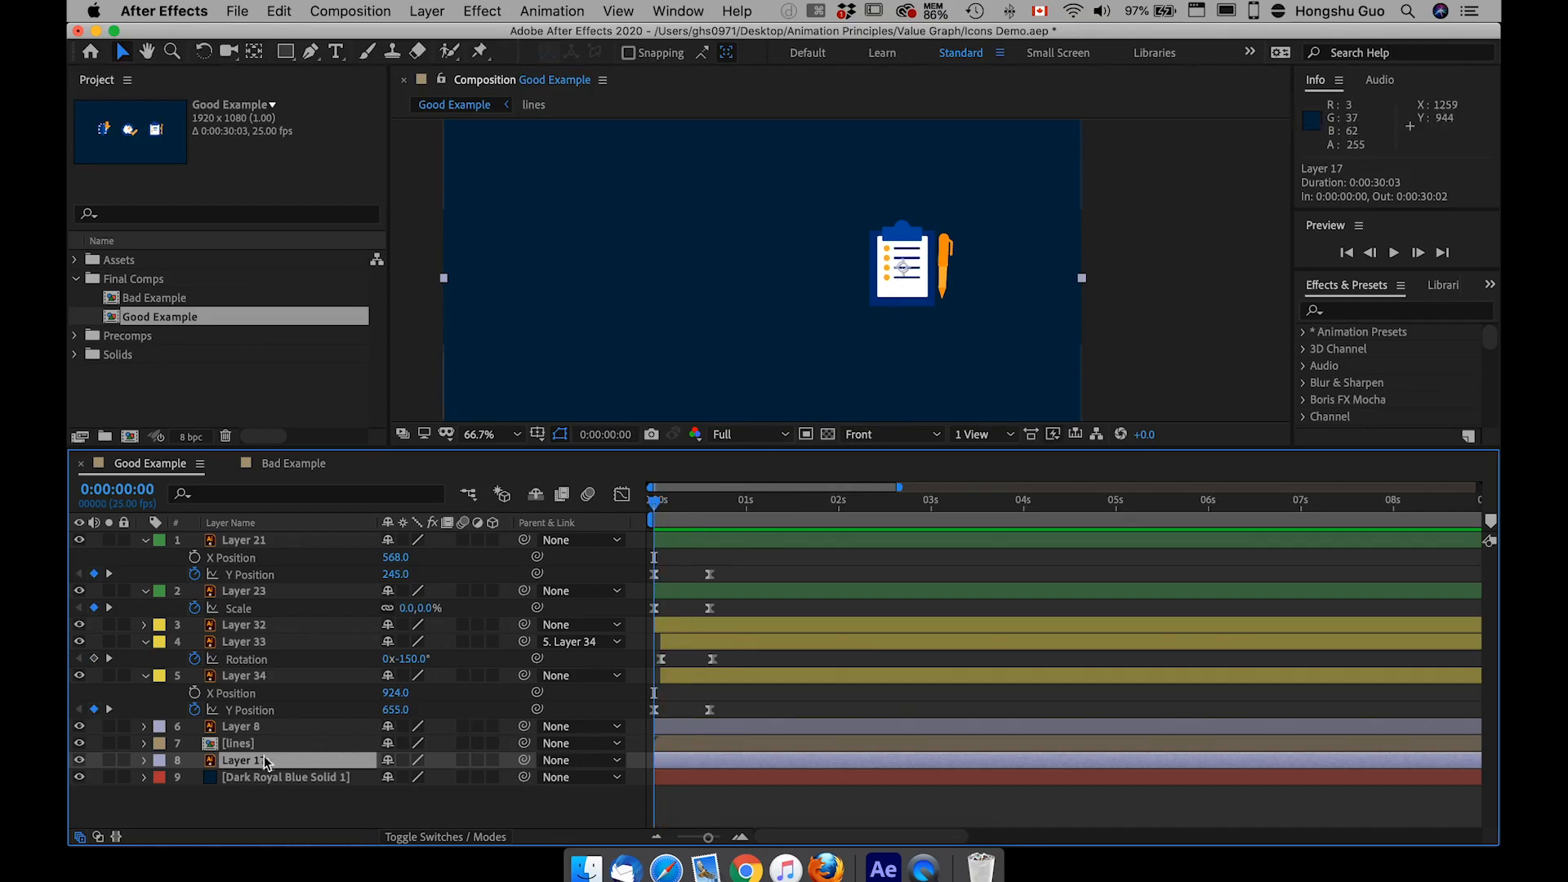
Check the lines and Layer 17 artwork by toggling each layer's visibility, and parent the lines layer to Layer 17
left_click(235, 746)
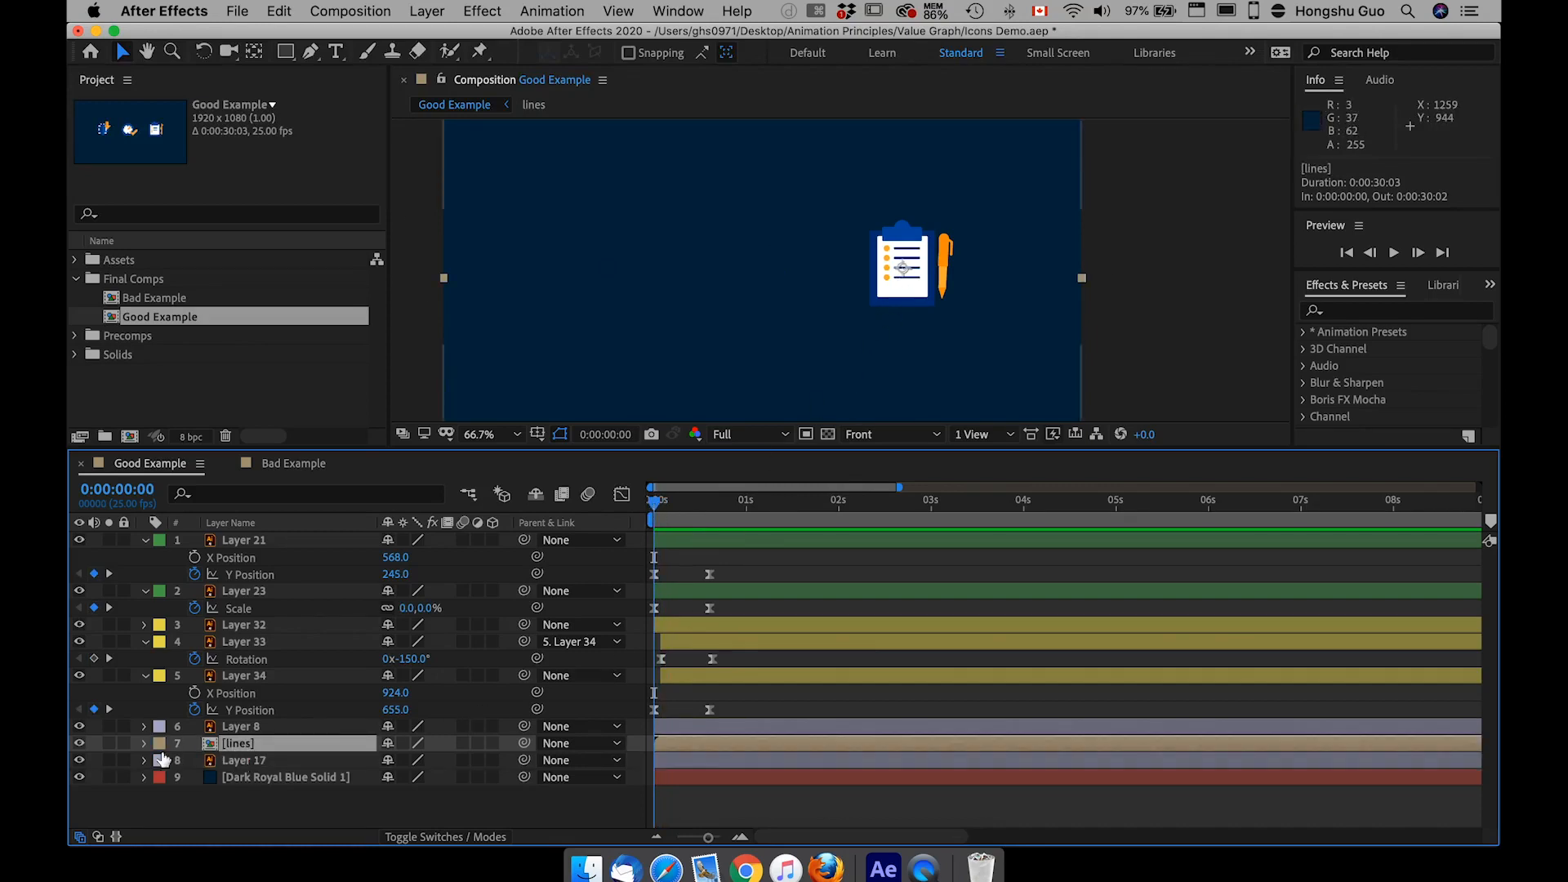
left_click(80, 744)
left_click(80, 744)
left_click(80, 744)
left_click(80, 744)
left_click(80, 760)
left_click(80, 761)
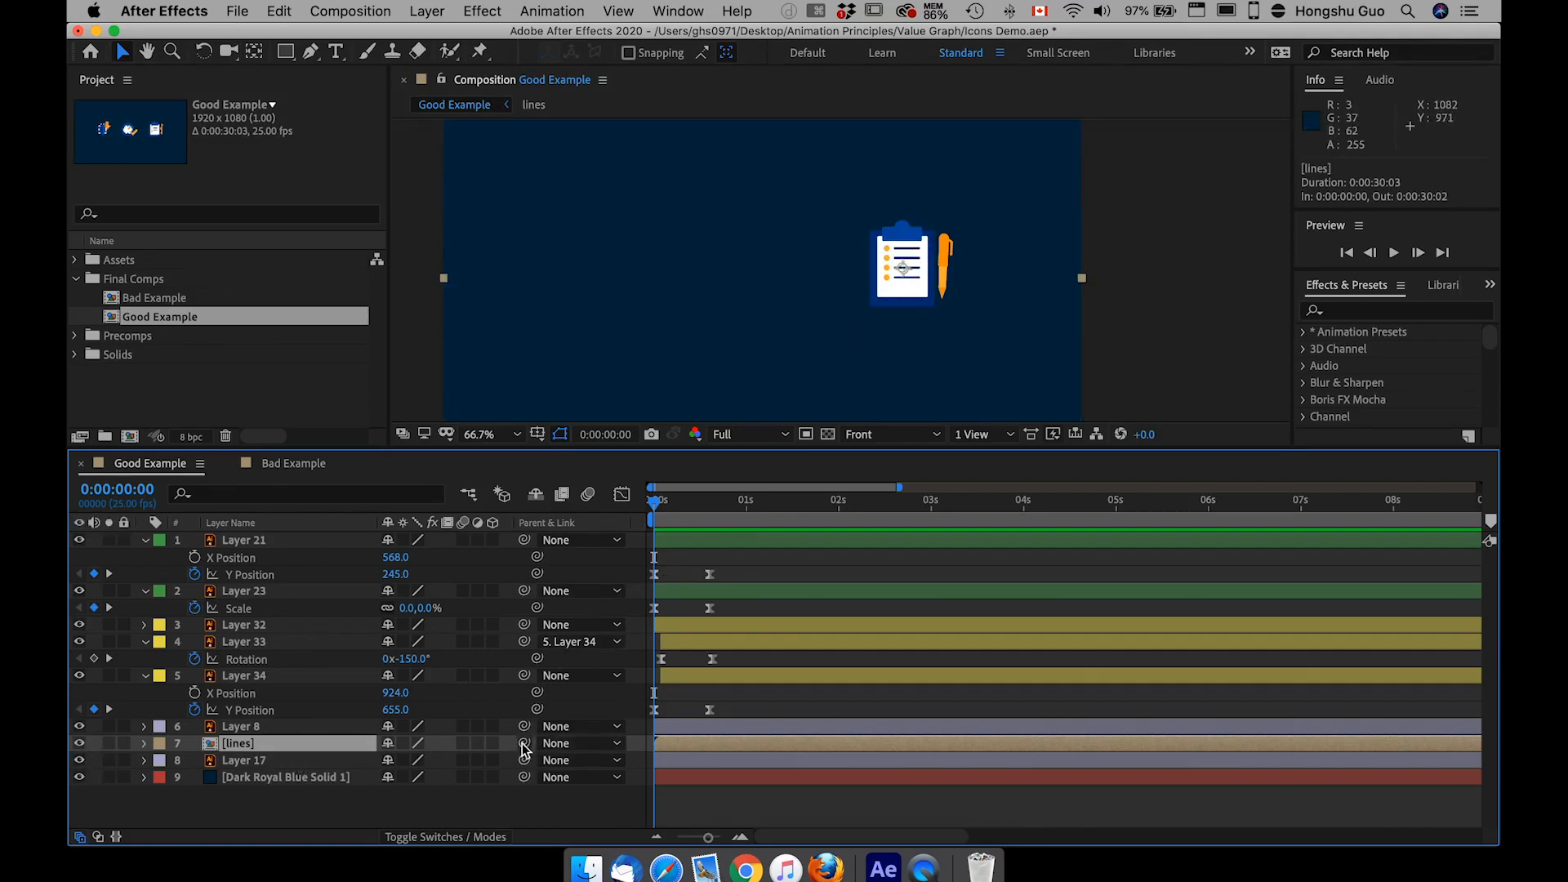
left_click_drag(525, 748, 255, 760)
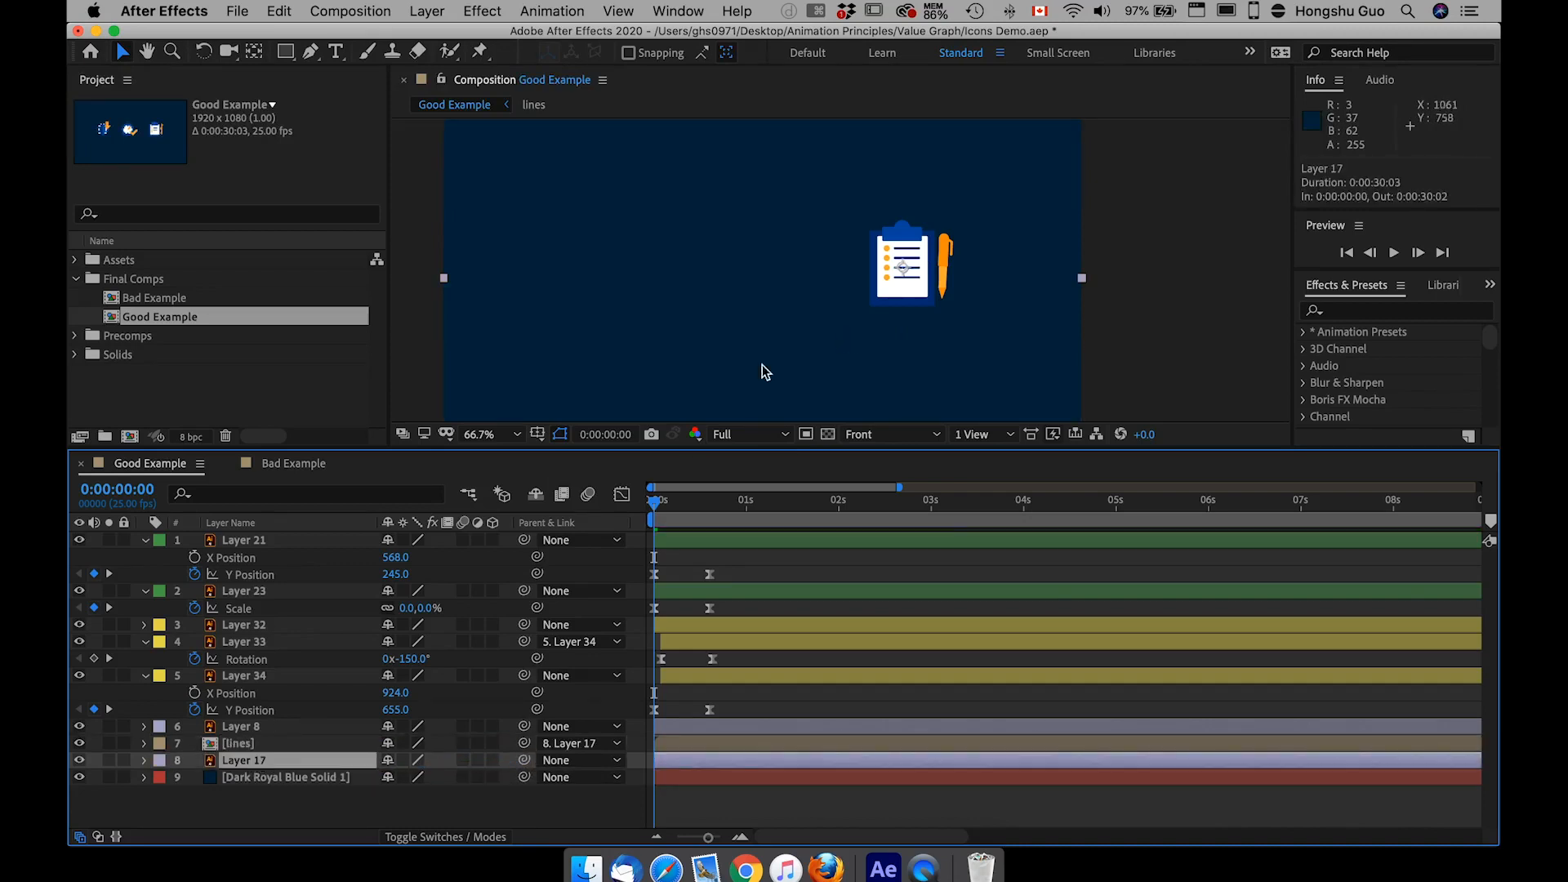
Reveal Layer 17's Position property and separate its dimensions into X Position and Y Position
left_click(237, 727)
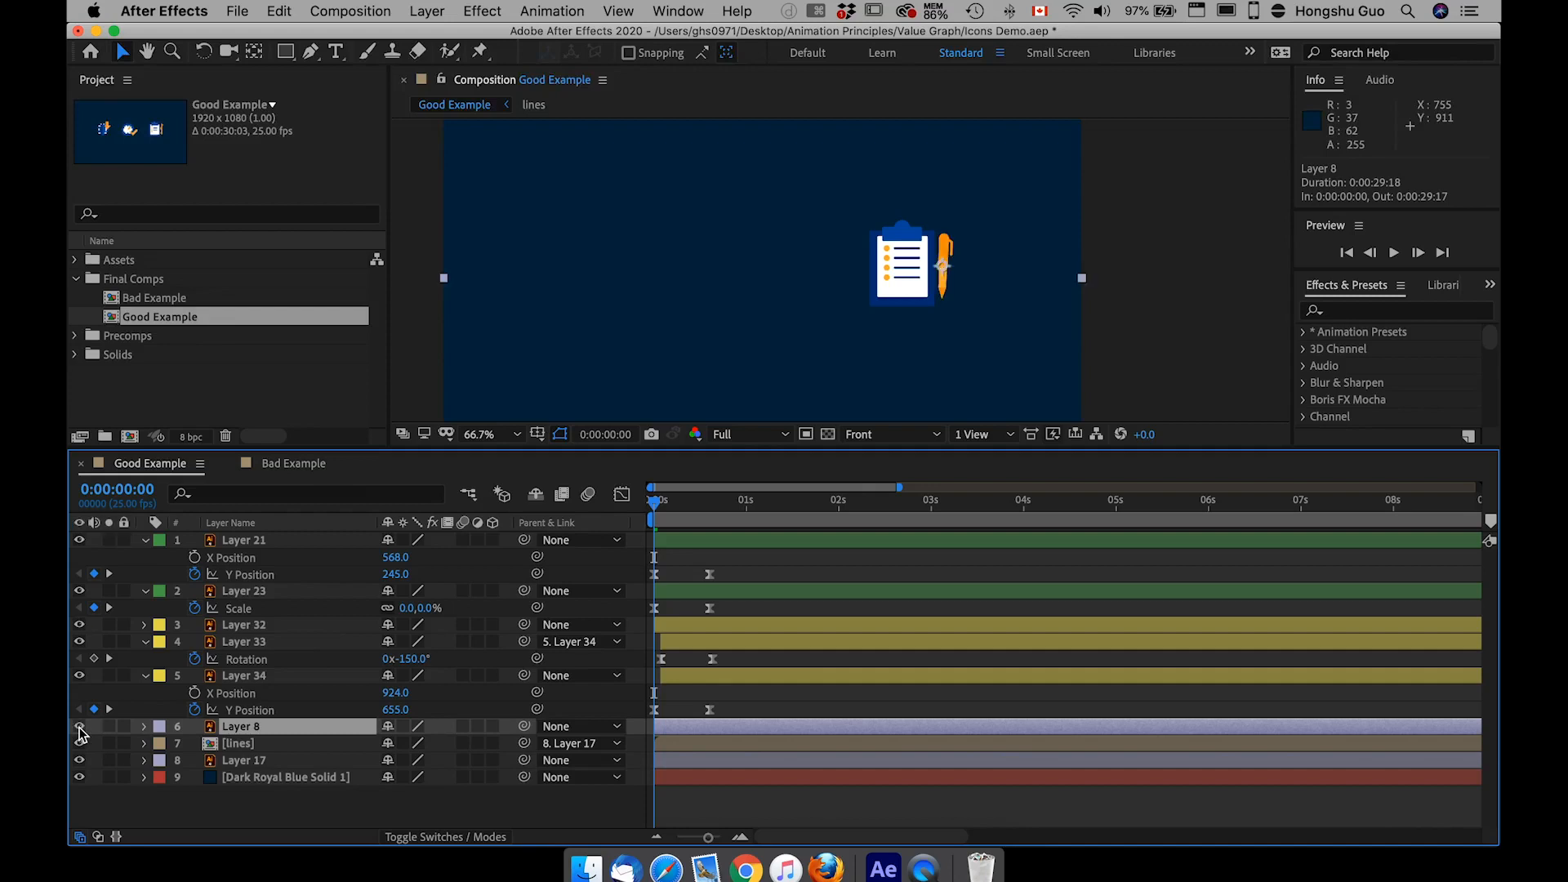
left_click(263, 778)
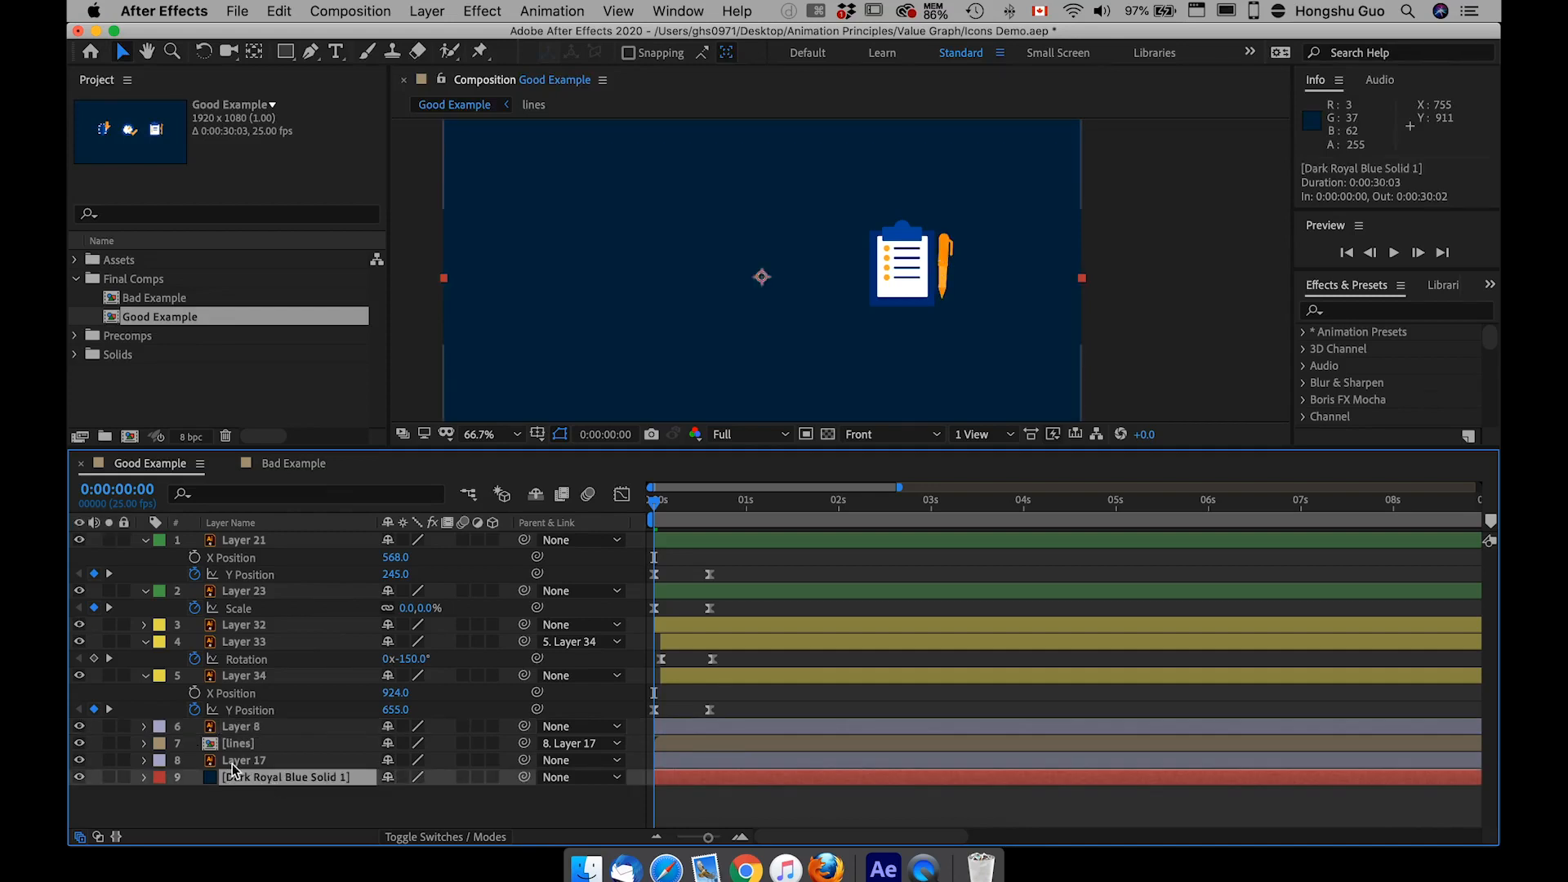
left_click(232, 763)
key("p")
key("p")
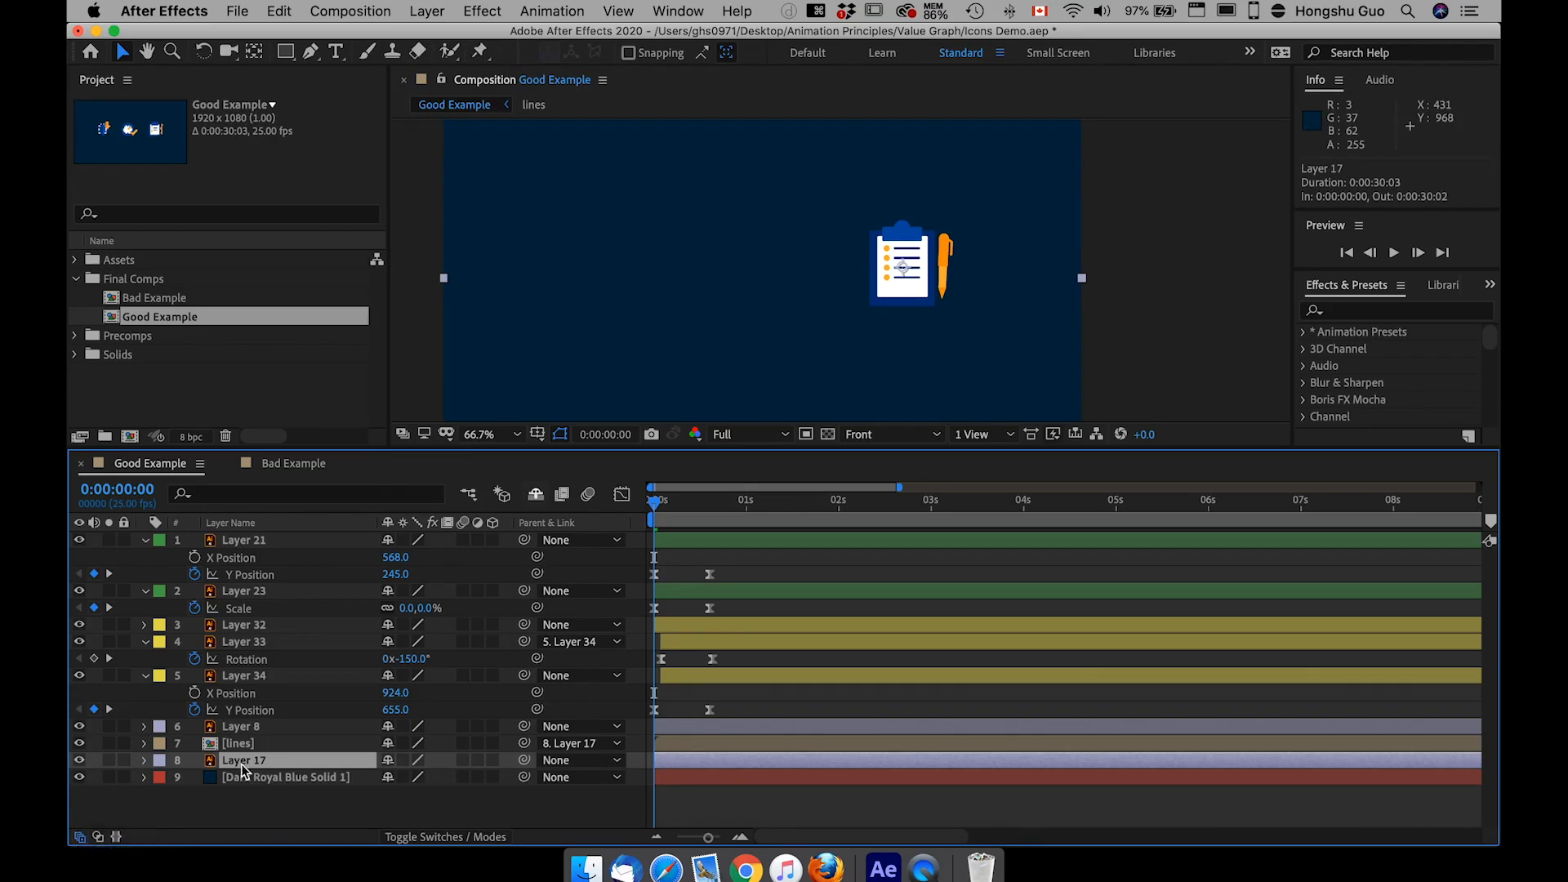
left_click(242, 776)
left_click(241, 761)
key("p")
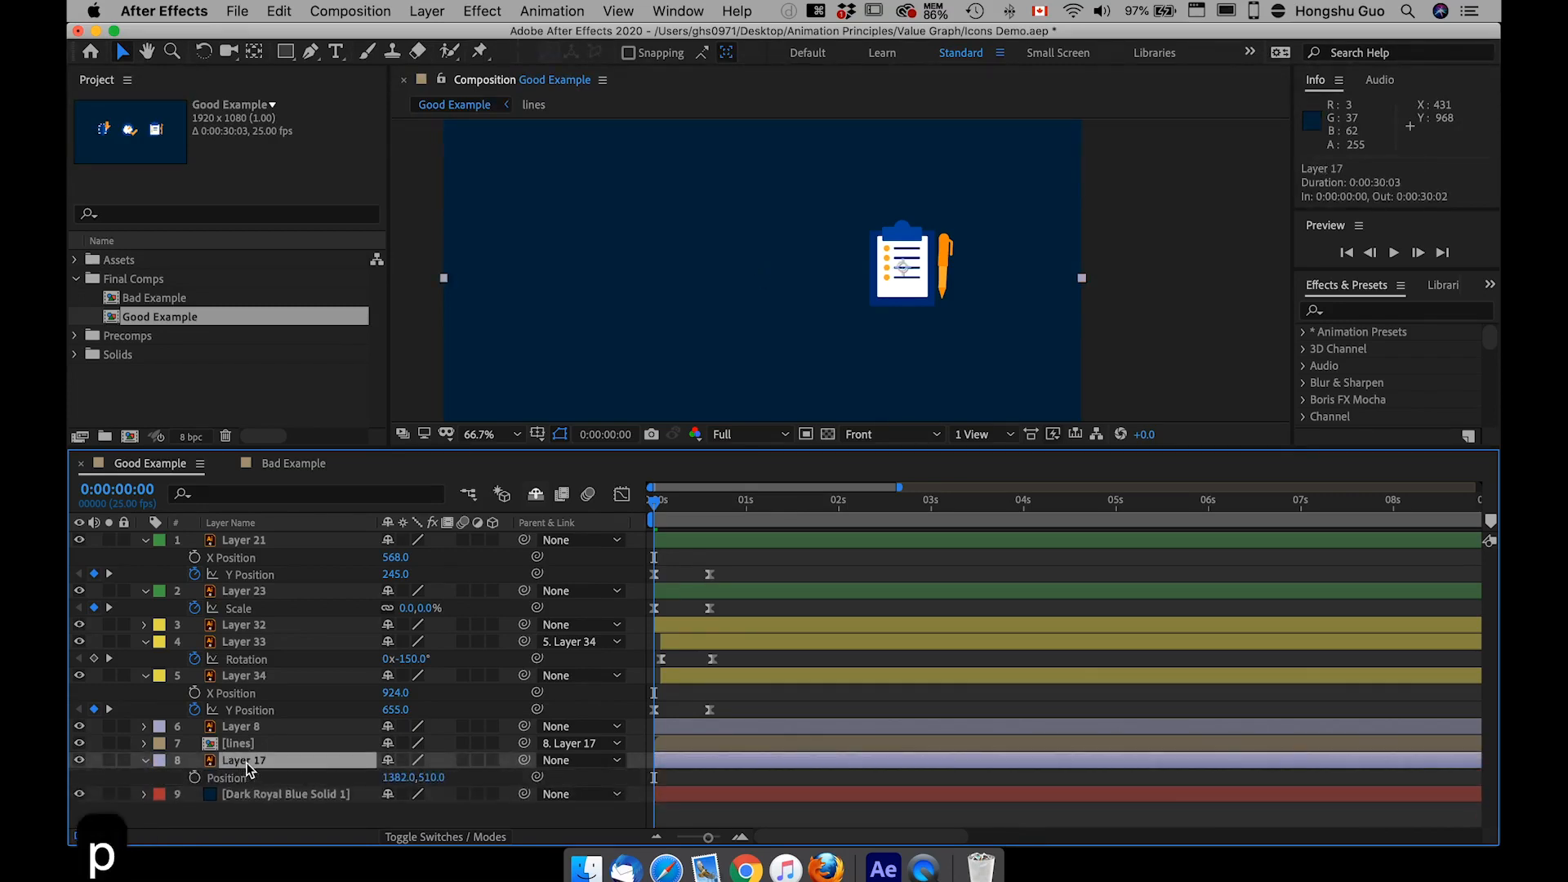
left_click(239, 781)
right_click(239, 785)
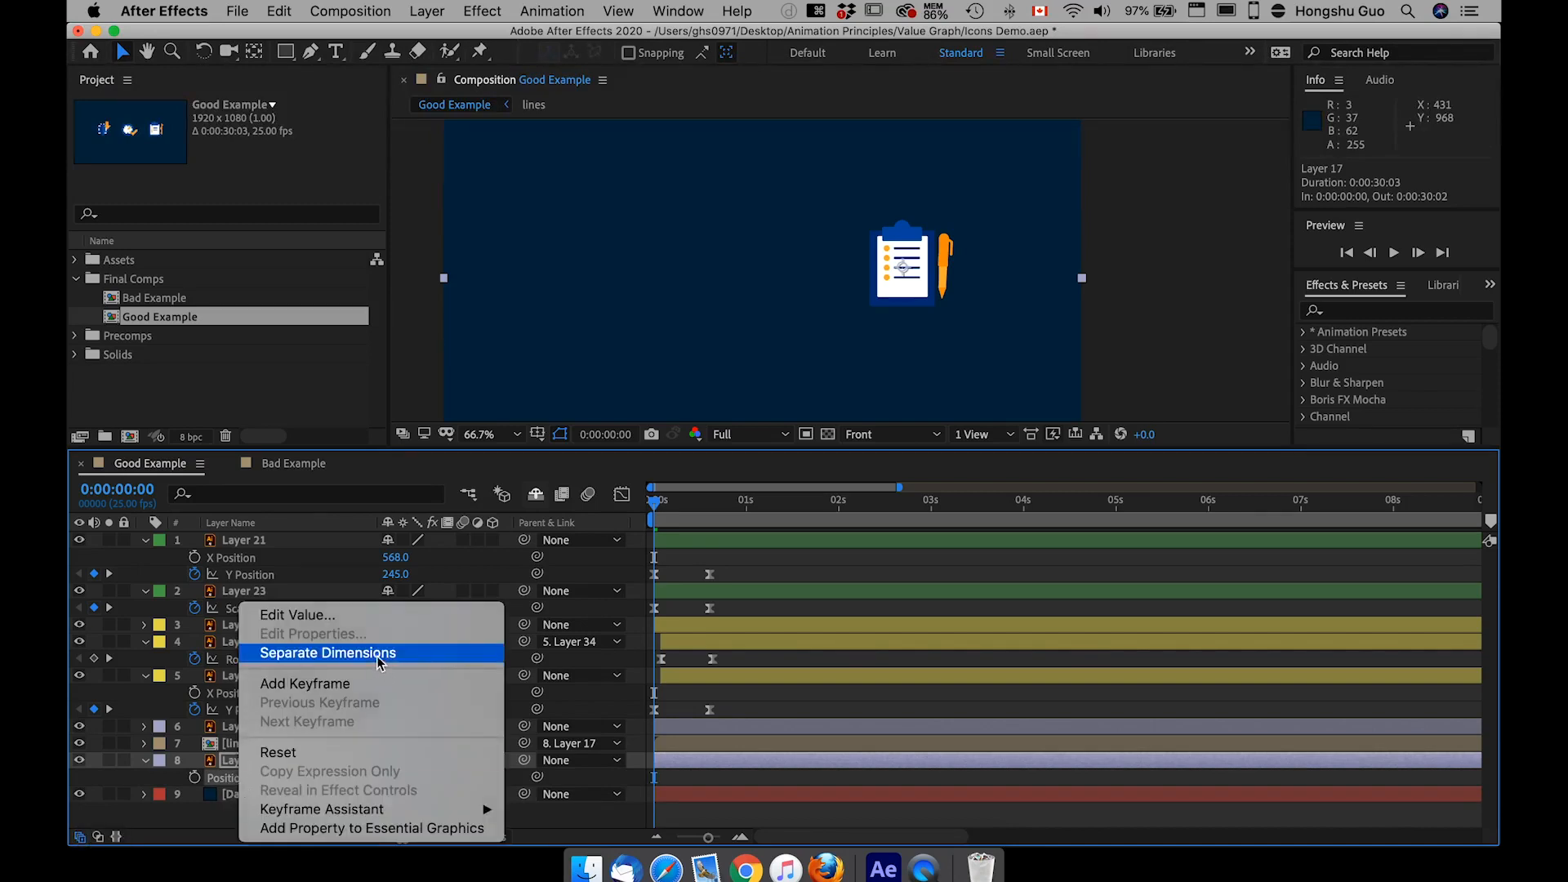
left_click(375, 655)
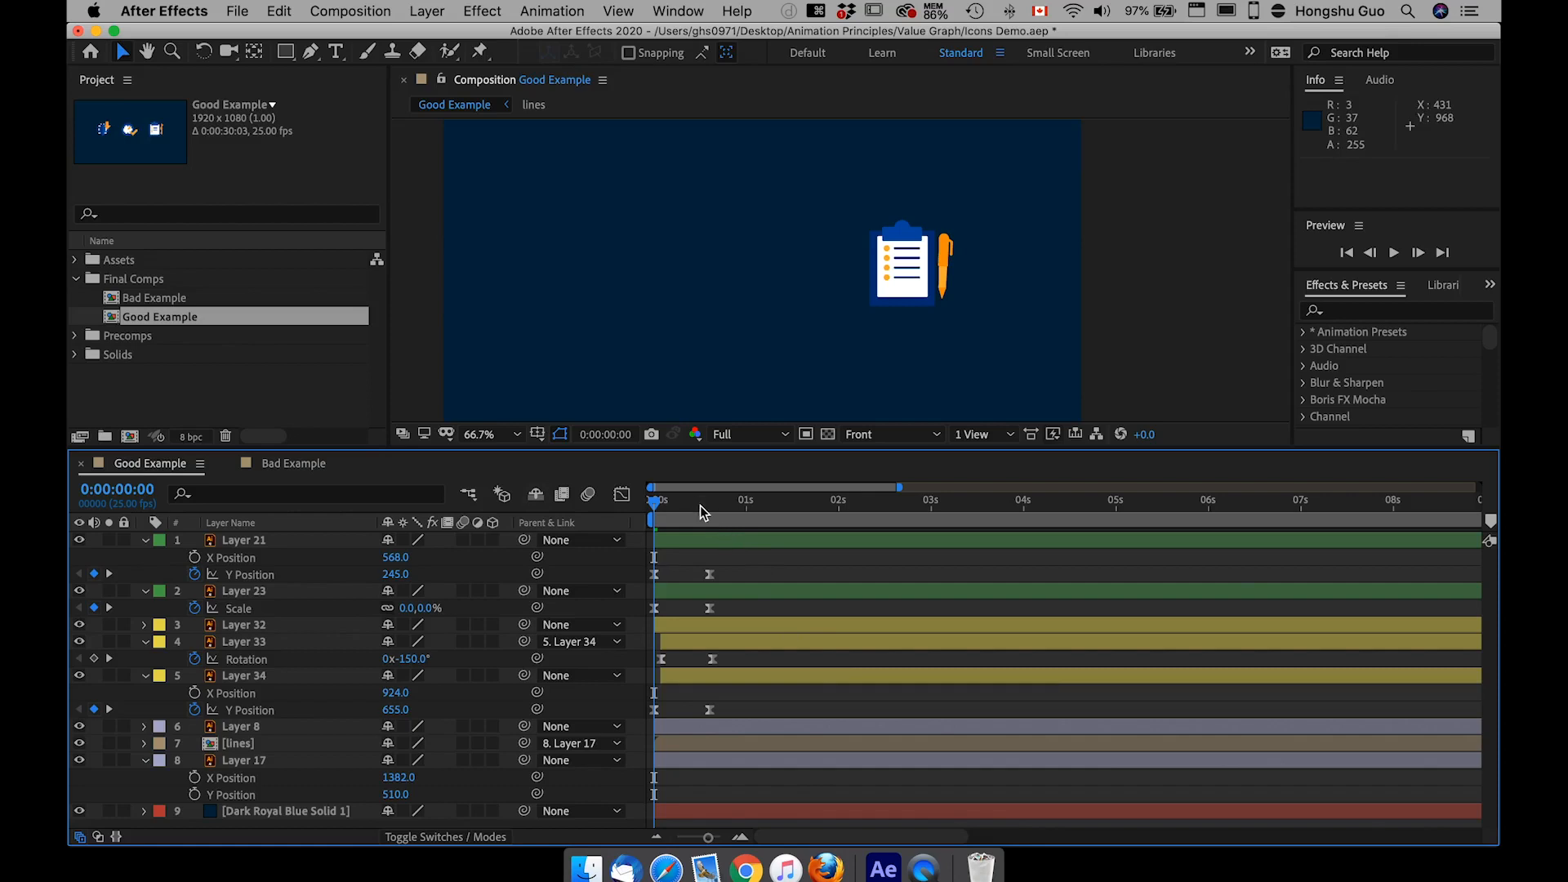
Keyframe Layer 17's Y Position at 510 on frame 15 and at 265 on frame 0
left_click_drag(700, 506, 714, 510)
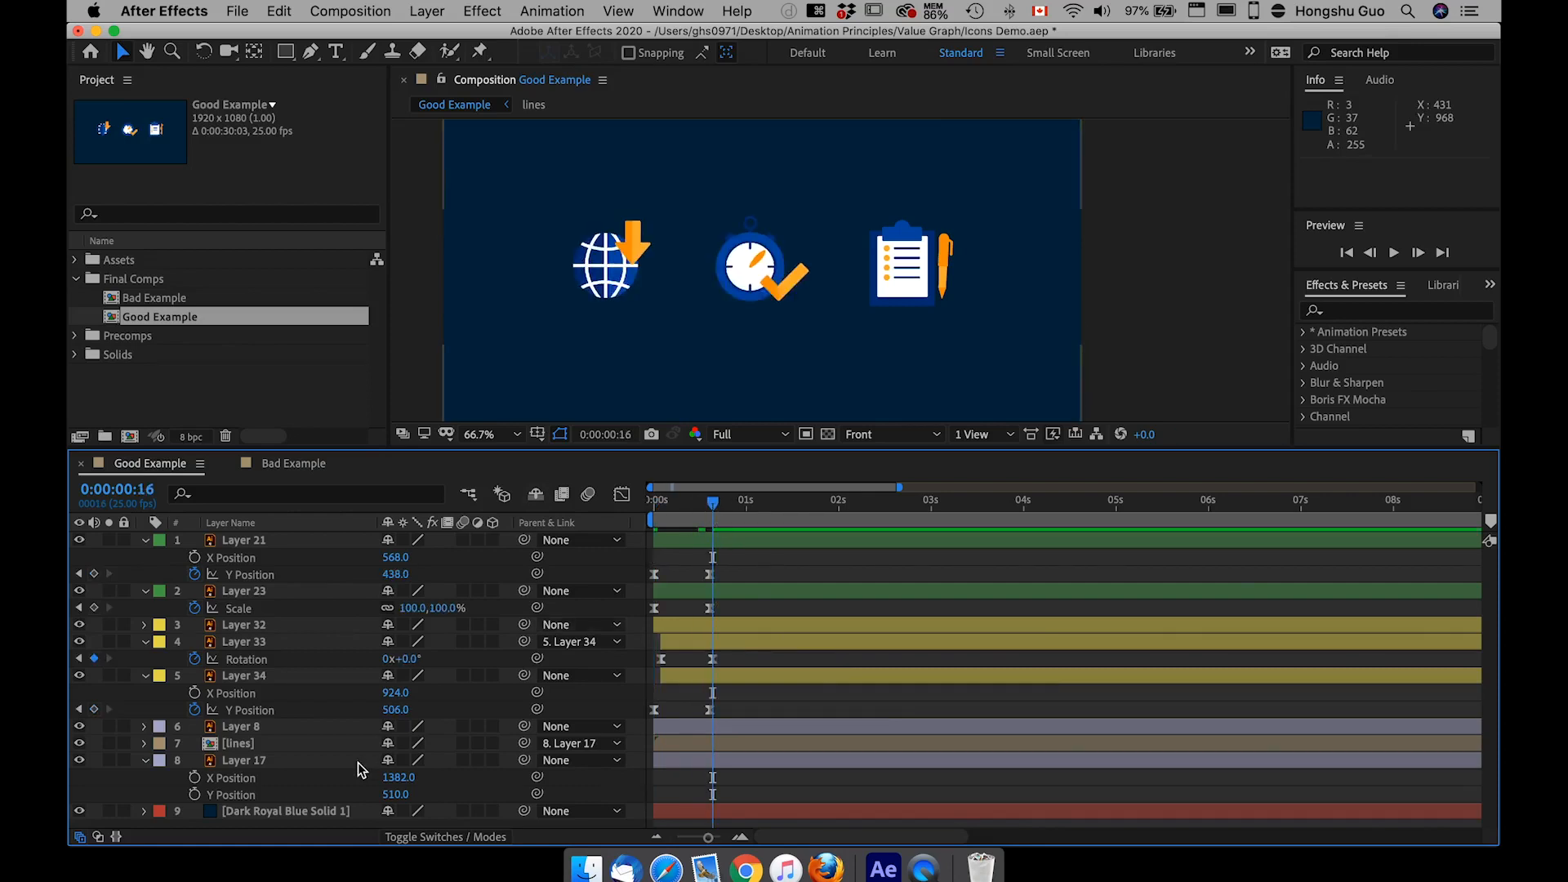
left_click_drag(713, 507, 710, 506)
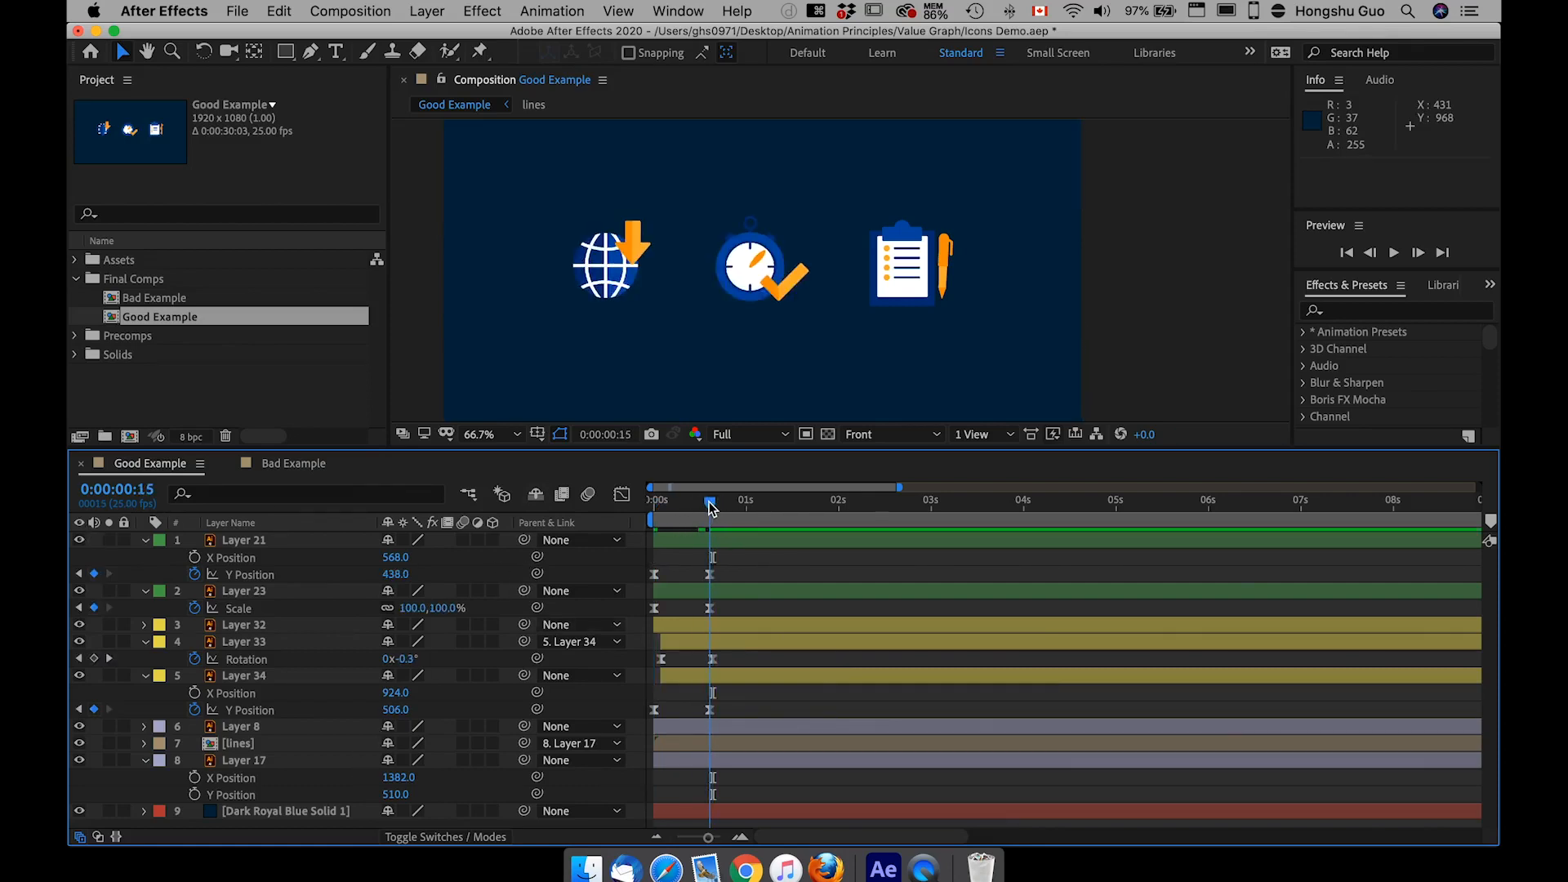
left_click(194, 796)
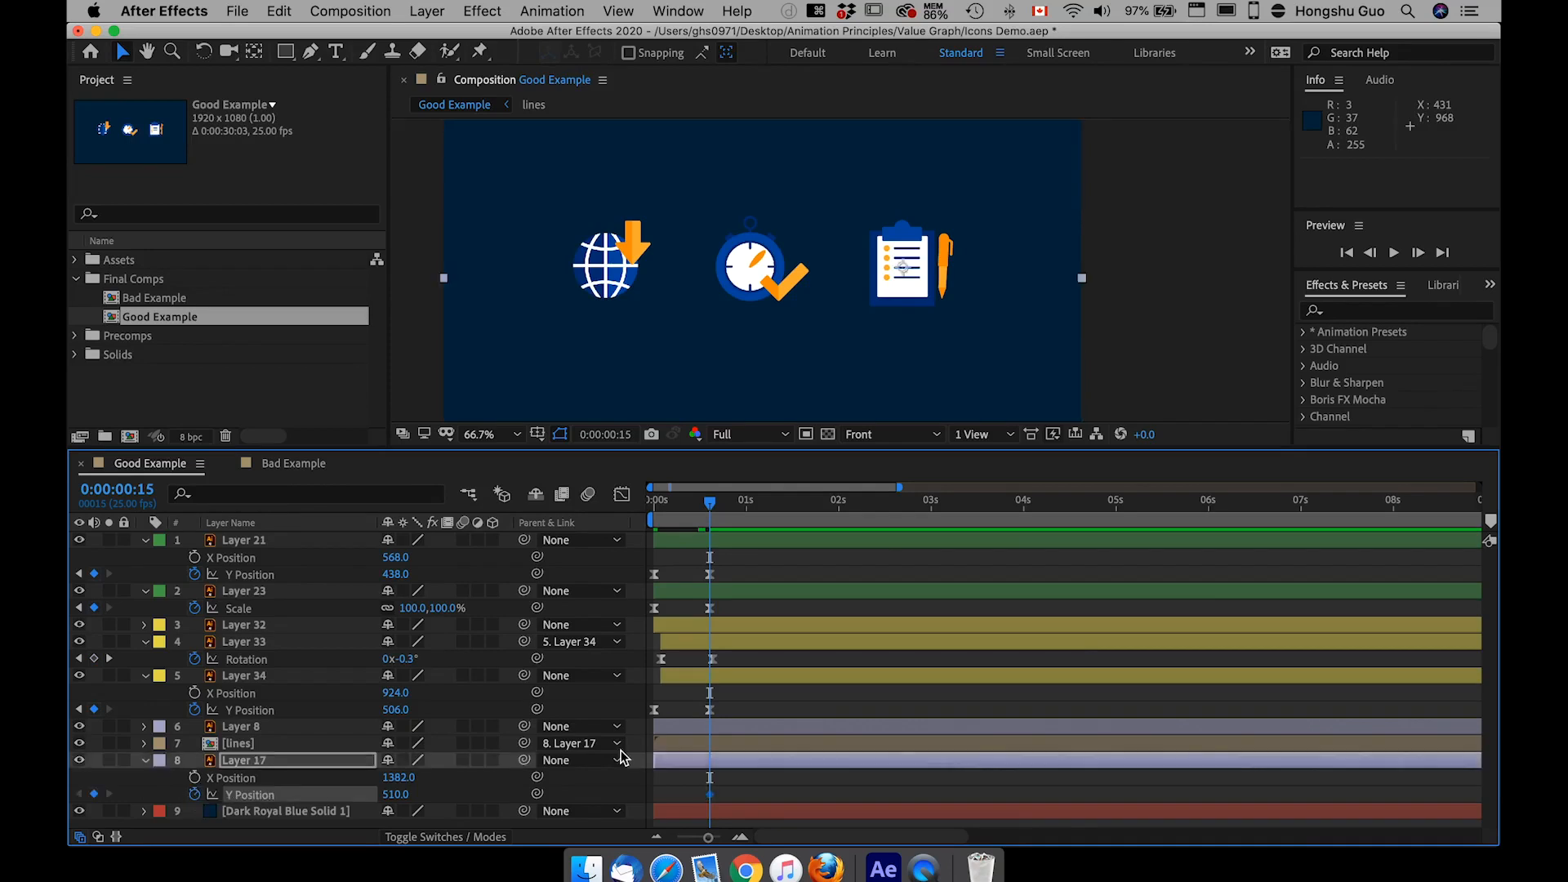
left_click_drag(683, 507, 652, 506)
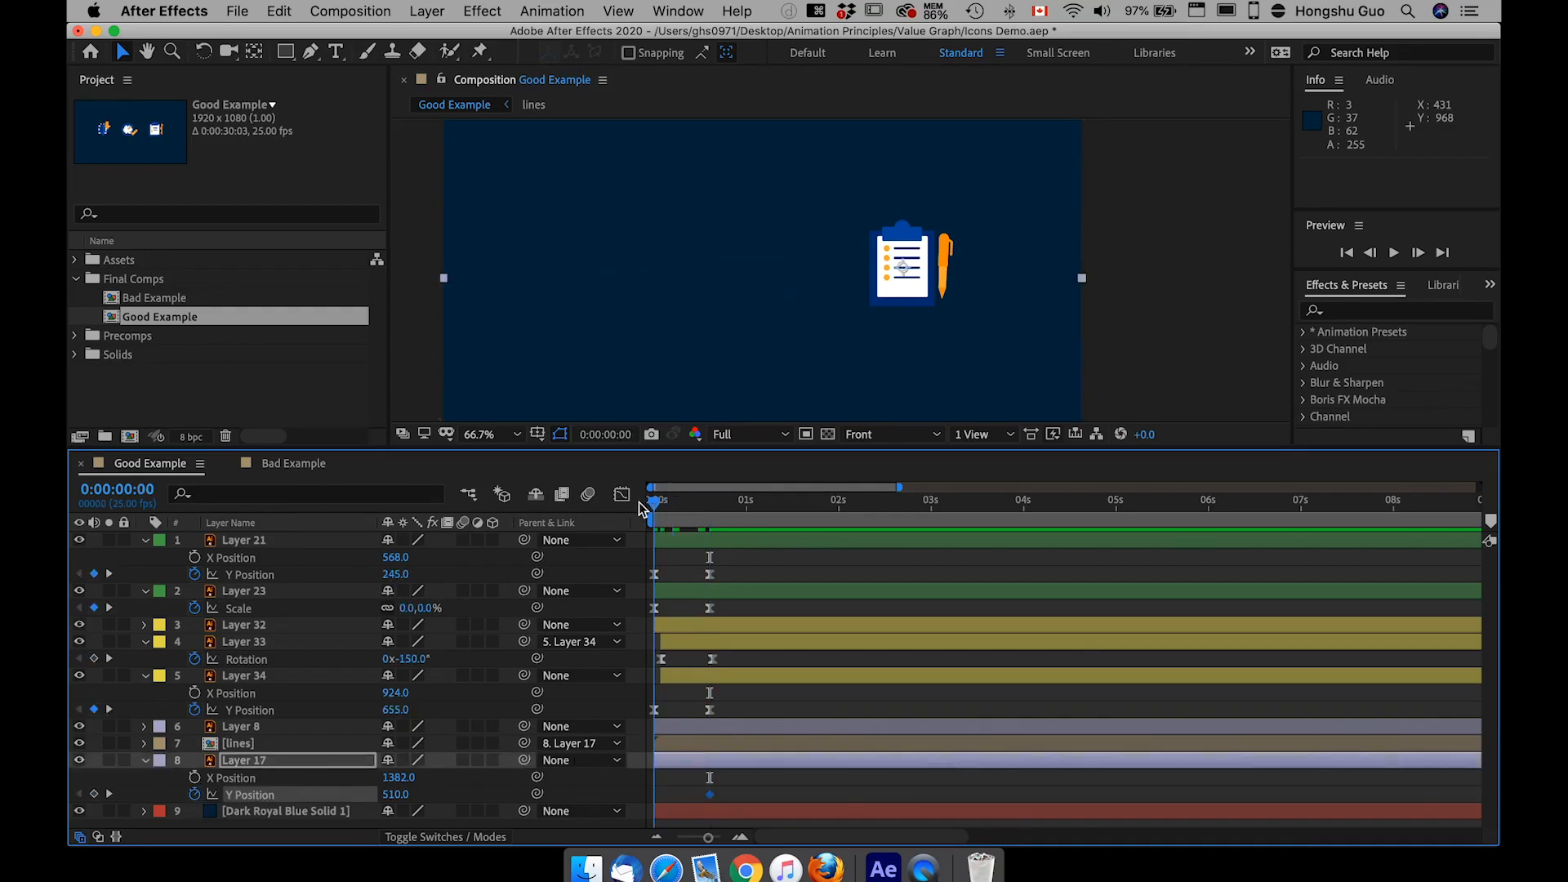
mouse_move(397, 794)
left_mouse_down()
mouse_move(335, 789)
mouse_move(413, 793)
left_mouse_up()
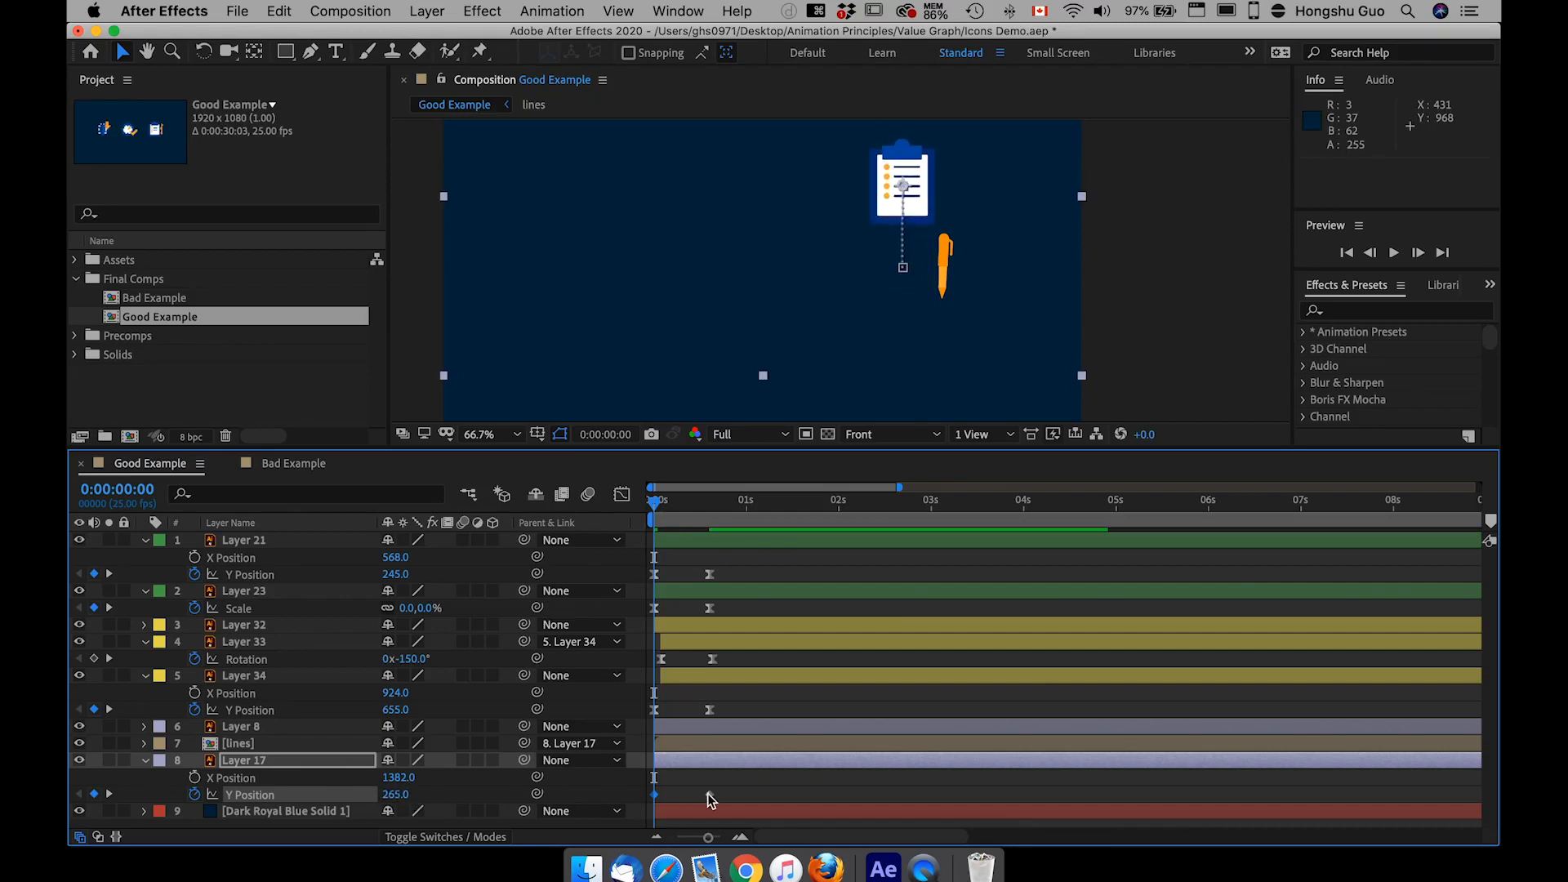
Apply Easy Ease to both of Layer 17's Y Position keyframes
left_click_drag(736, 782, 641, 796)
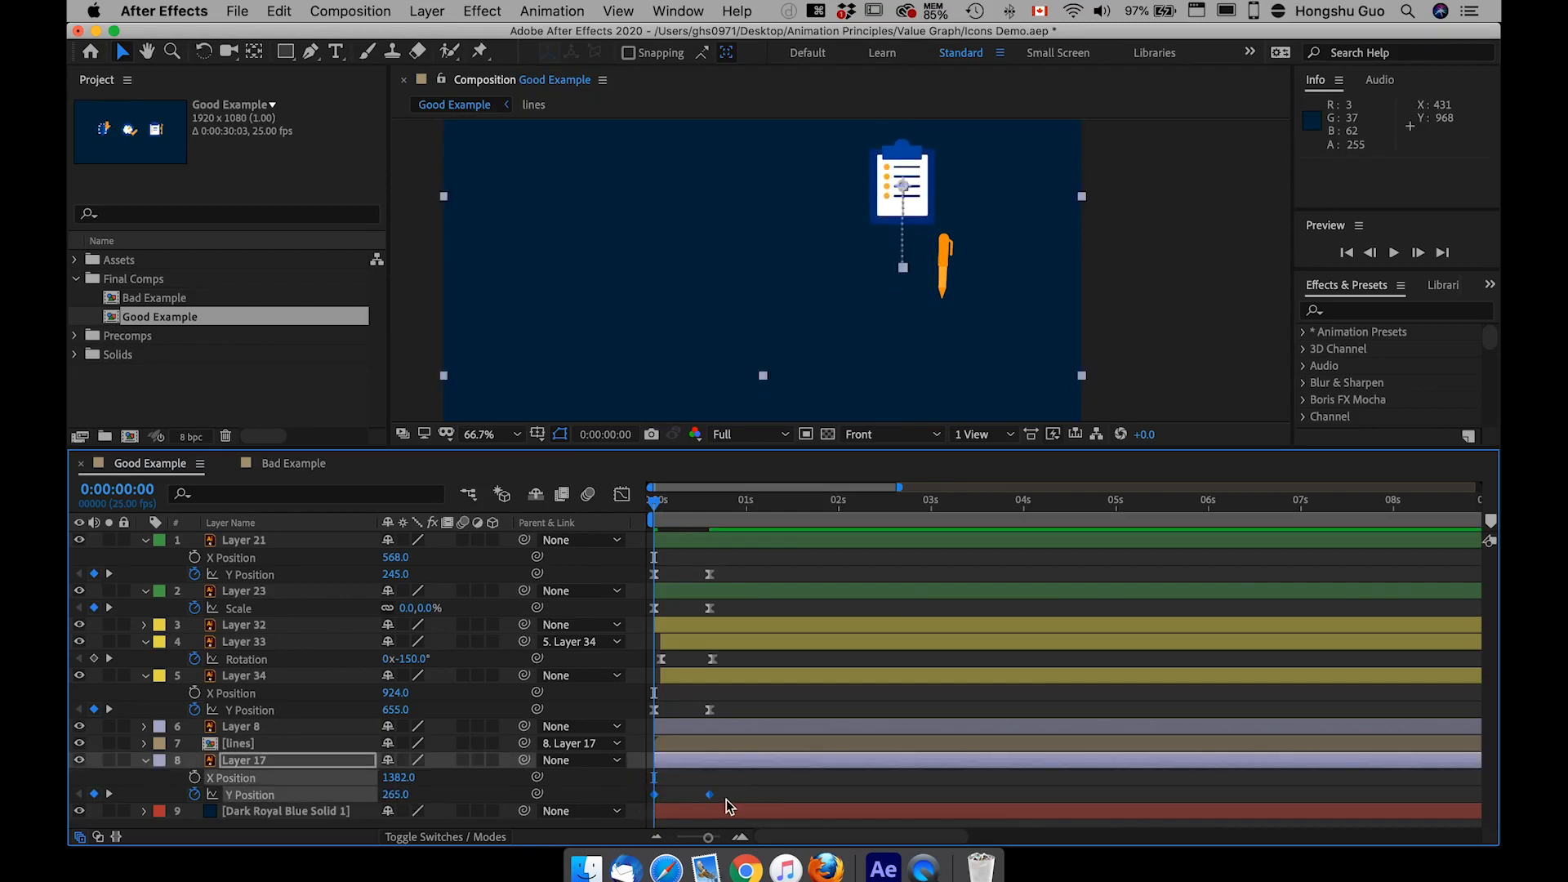
left_click_drag(732, 783, 644, 801)
key("F9")
Show the graph editor fitted to the keyframes, compare the X and Y Position curves, and isolate Layer 17's Y Position curve
left_click(622, 494)
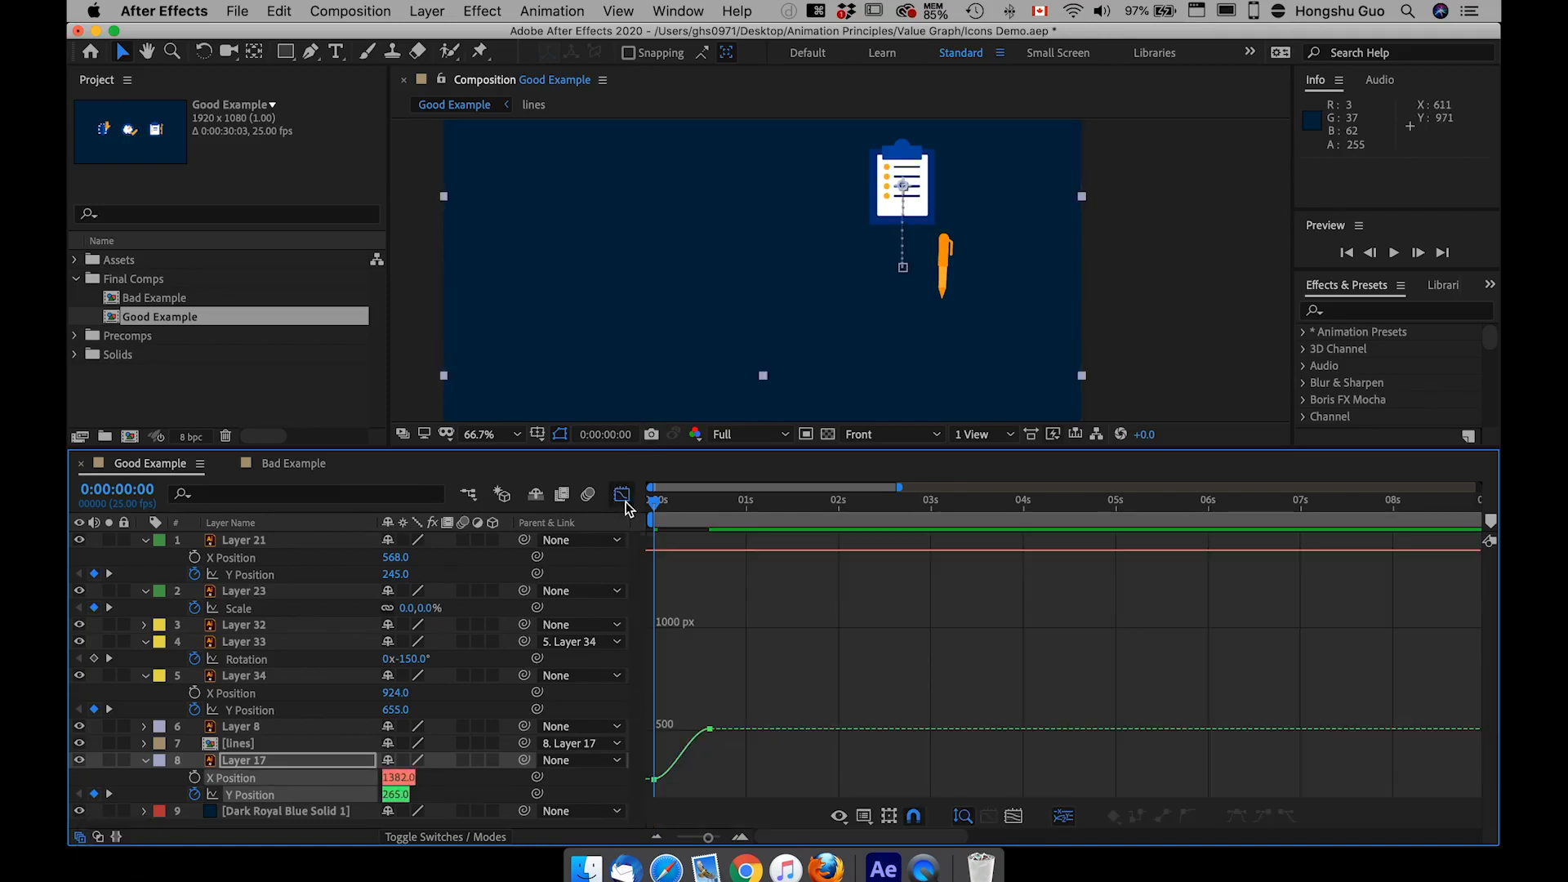
left_click(1013, 818)
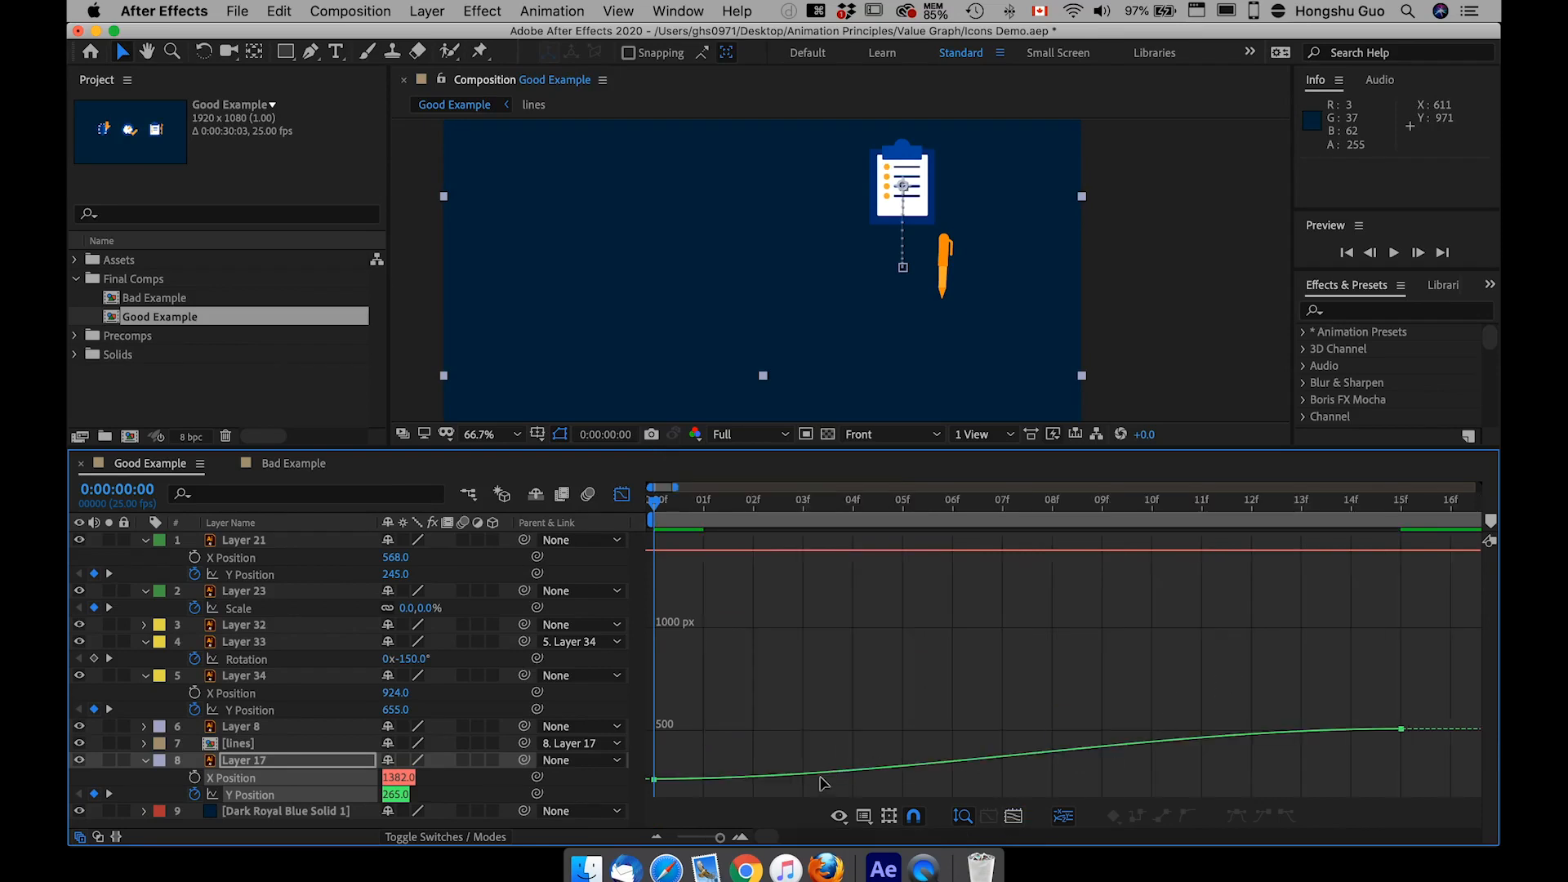
left_click(250, 796)
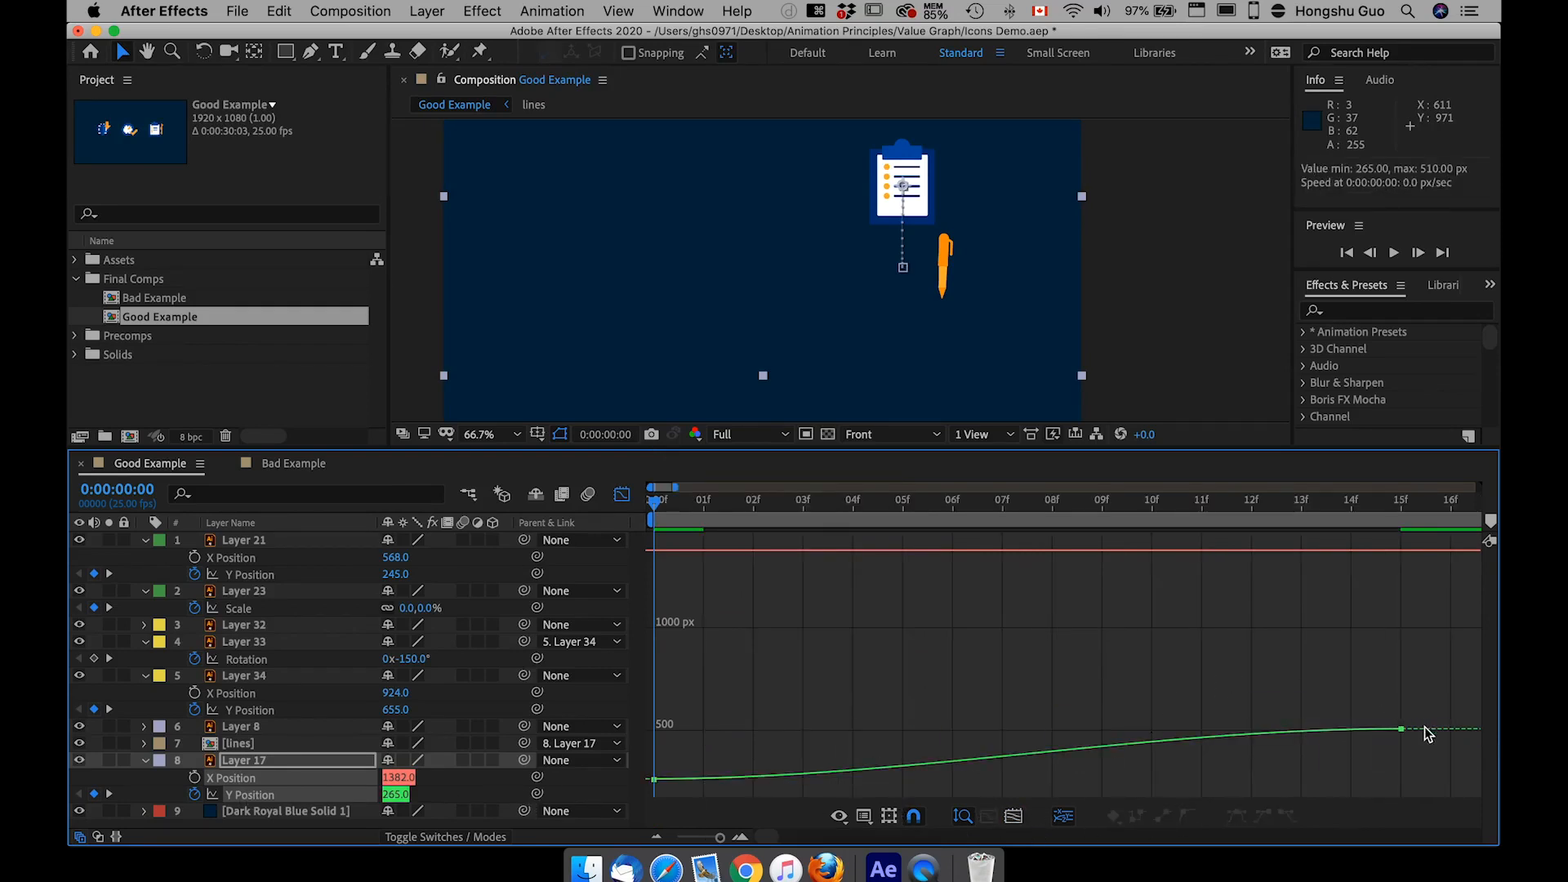
left_click(441, 792)
left_click(249, 796)
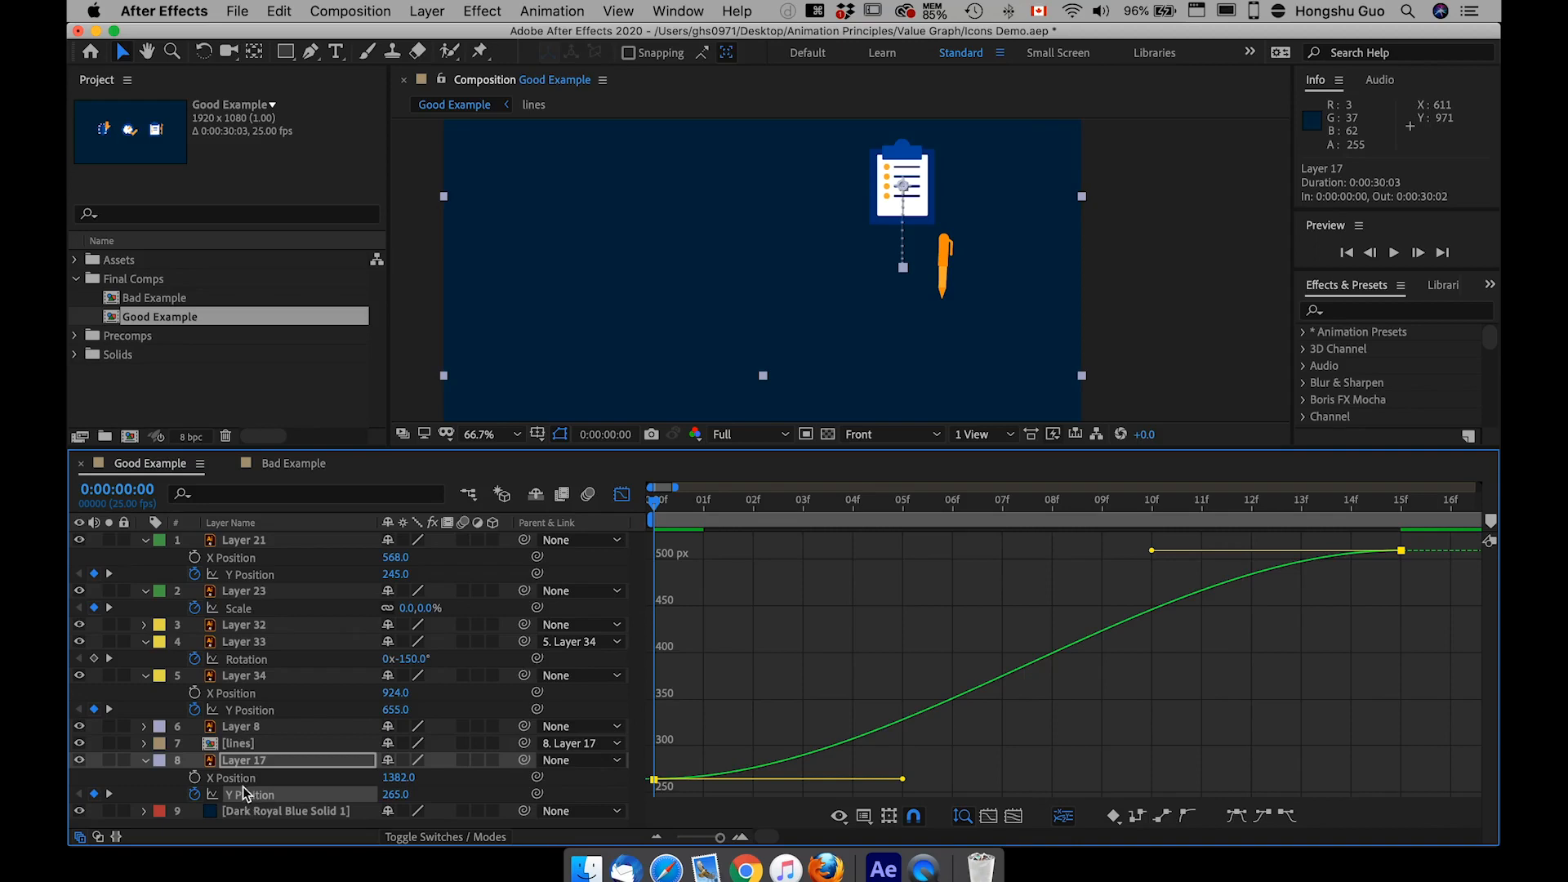
left_click(242, 780, "shift")
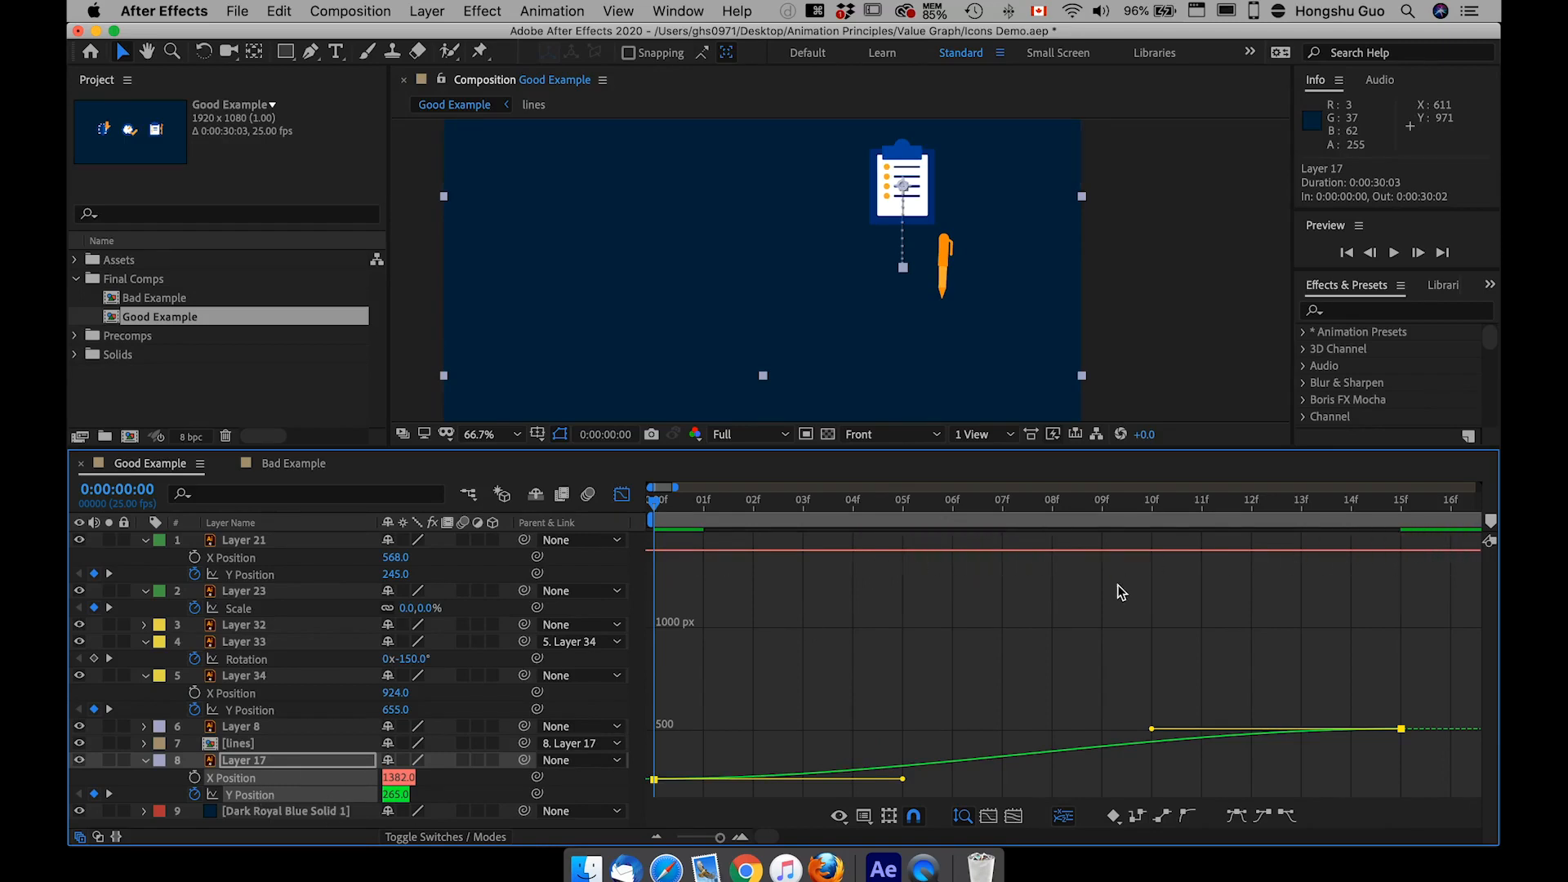
left_click(970, 689)
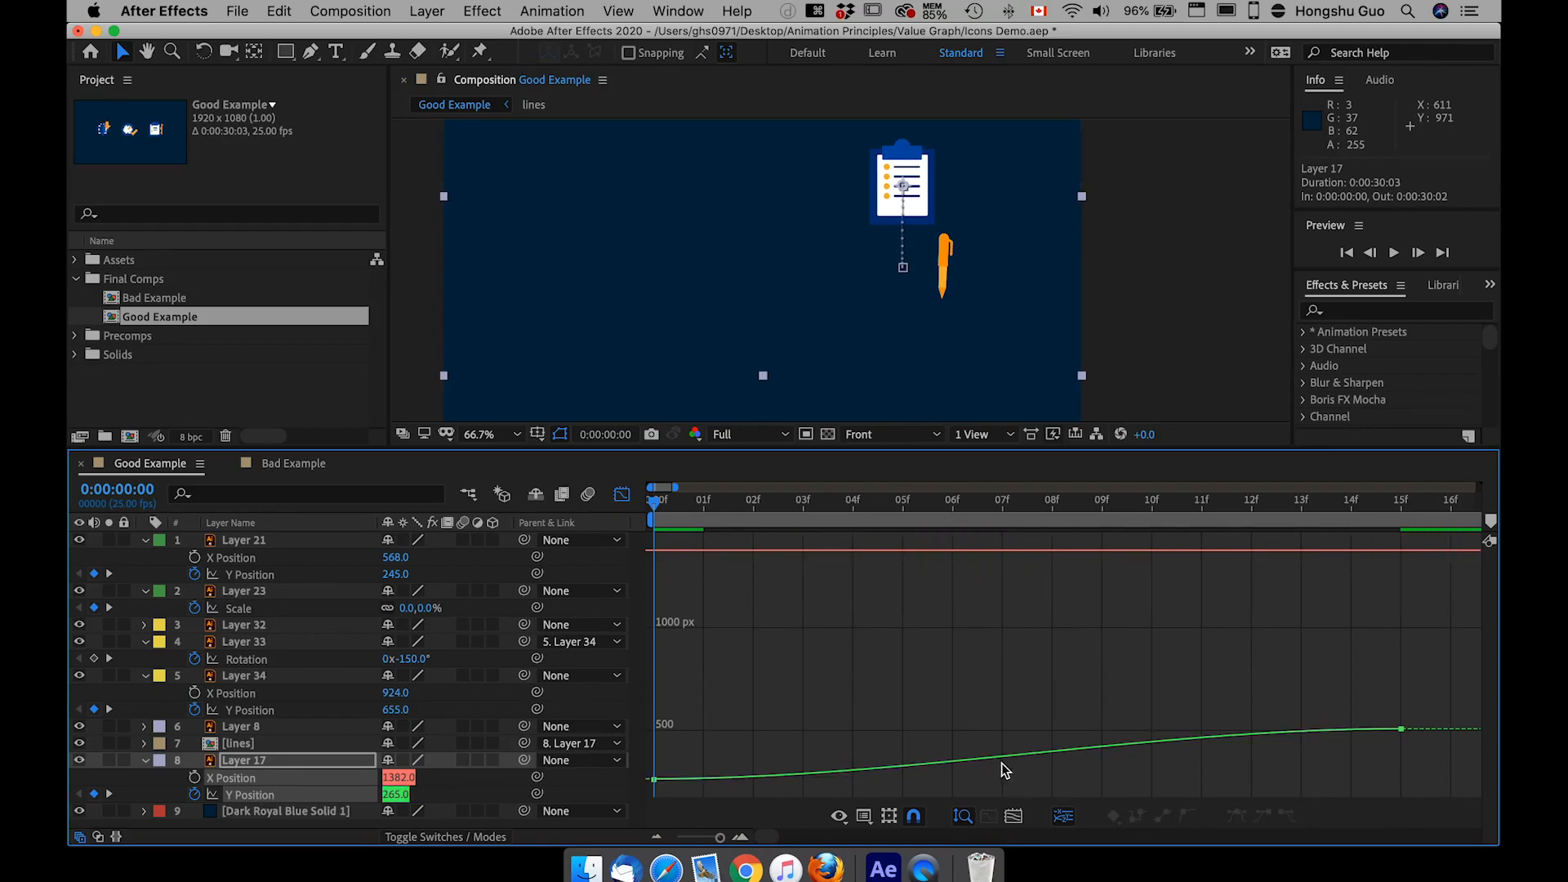
left_click(344, 794)
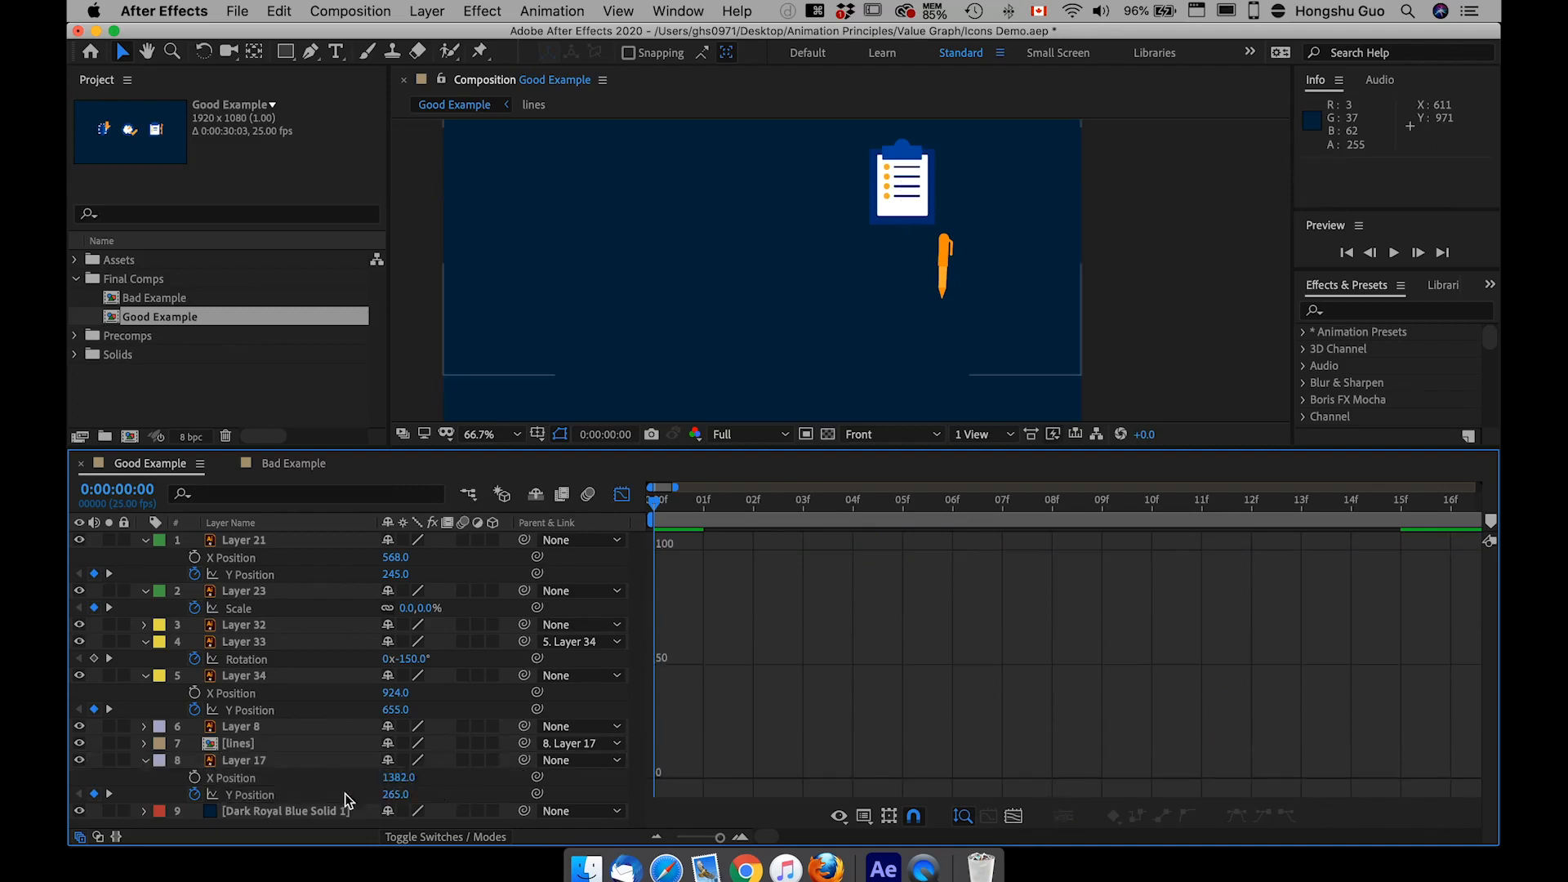
left_click(246, 797)
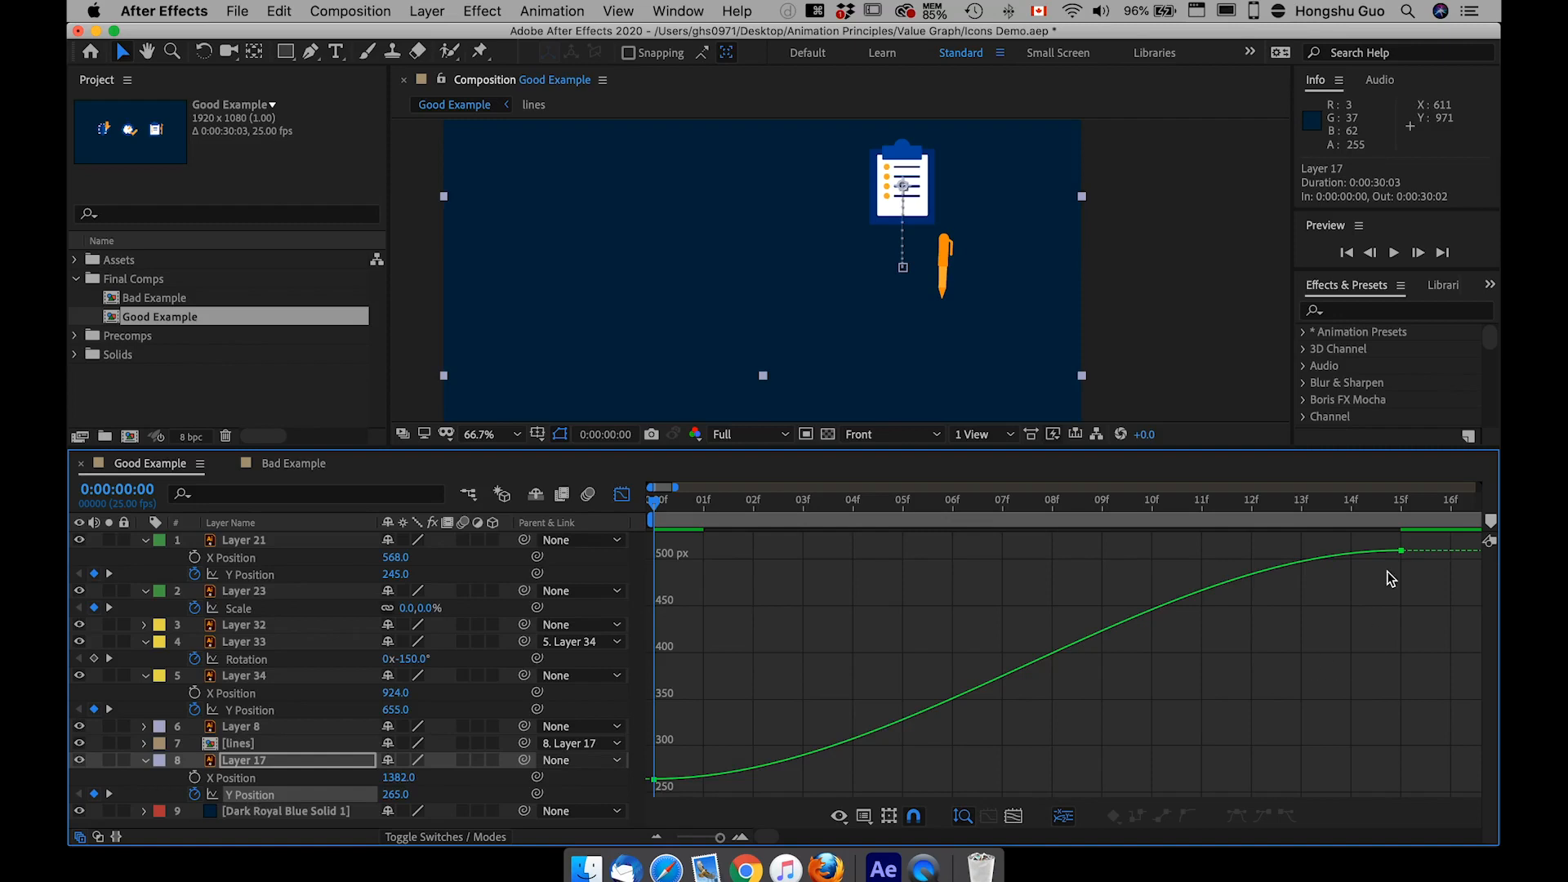
Reshape the Y Position curve with a steep start and a long, flat ease into the last keyframe, and return to the layer bars
left_click_drag(1438, 575, 1342, 546)
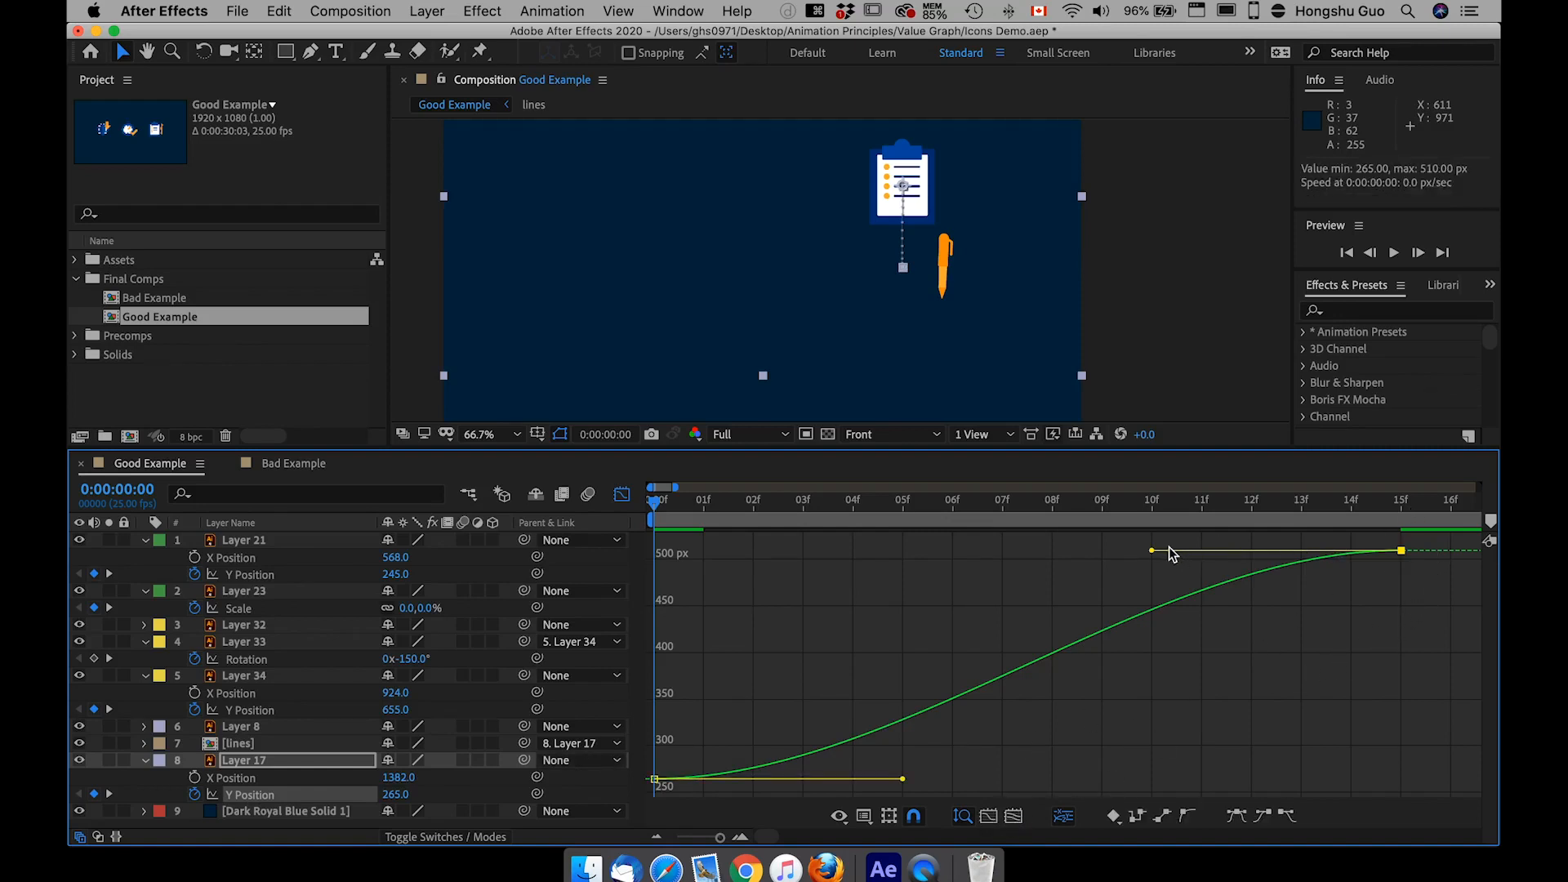
left_click_drag(1153, 552, 871, 552)
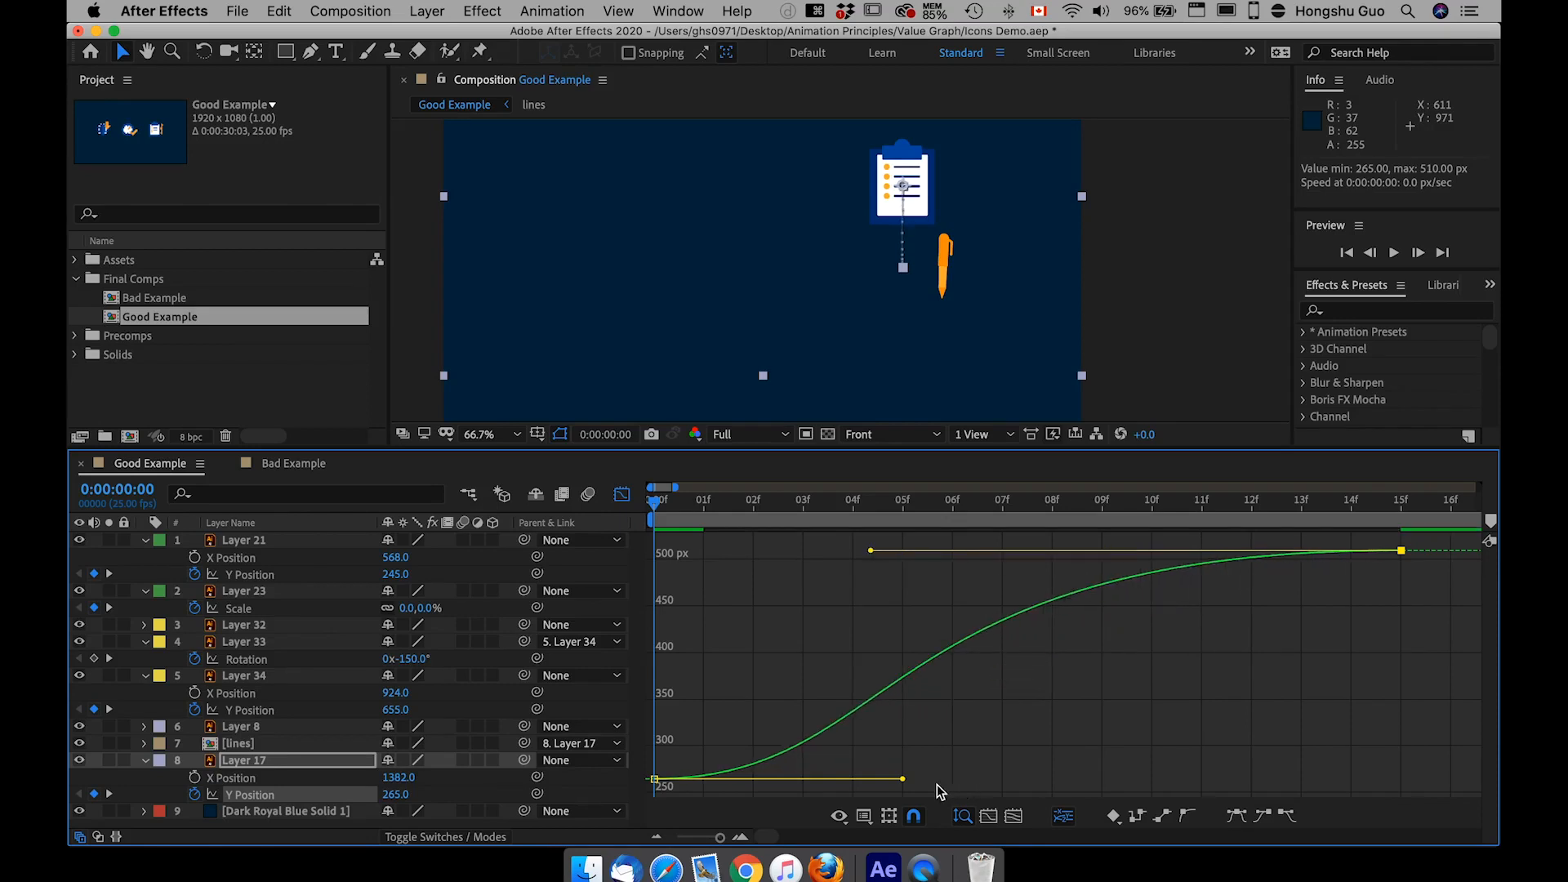
left_click_drag(905, 782, 639, 626)
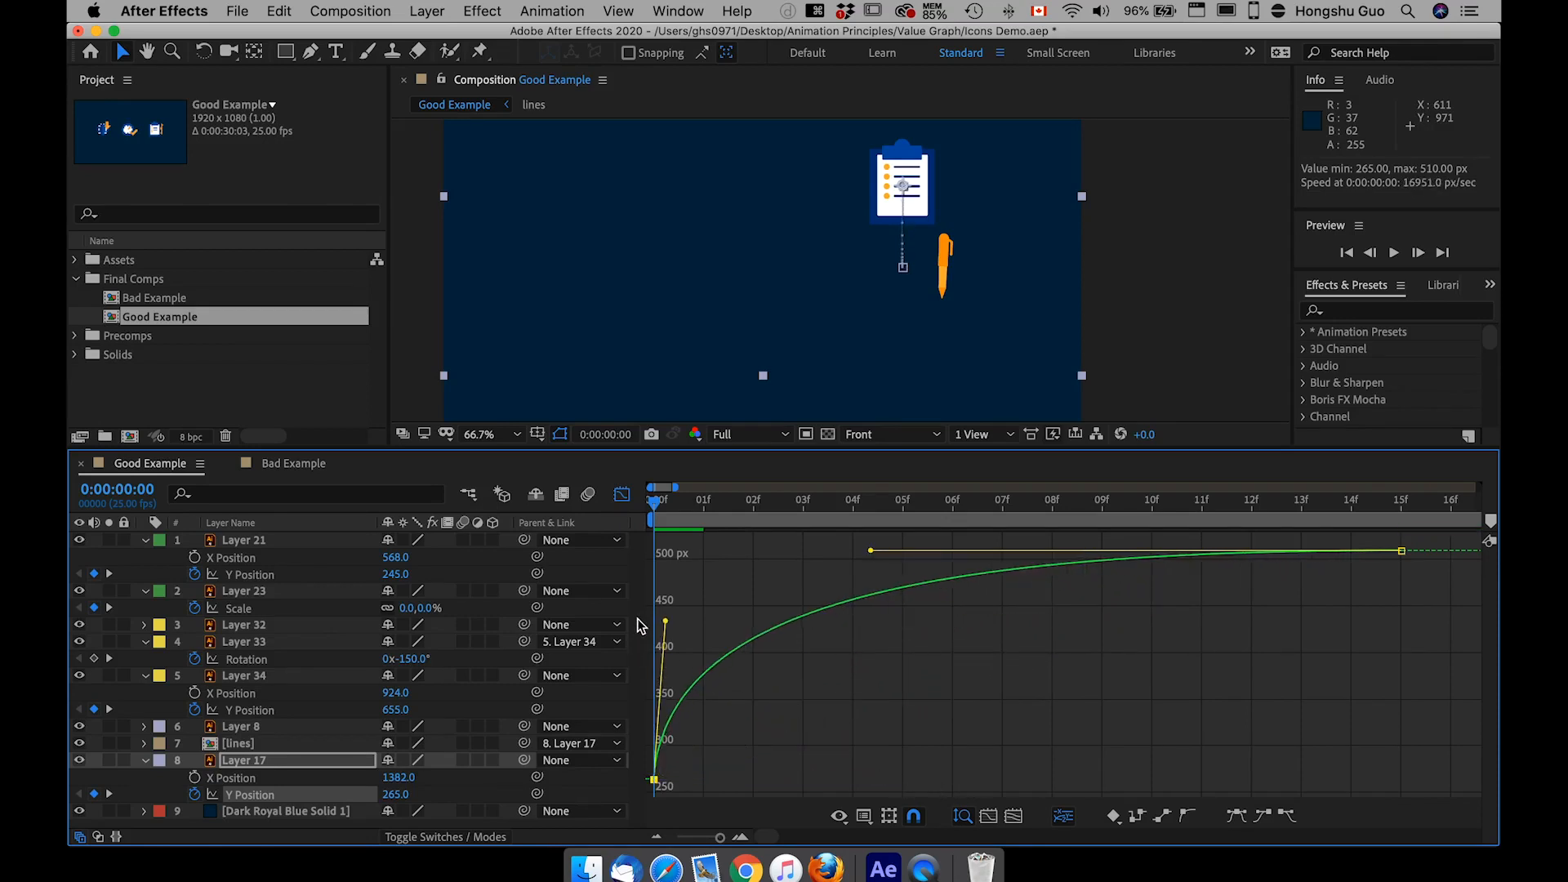
left_click_drag(868, 550, 851, 551)
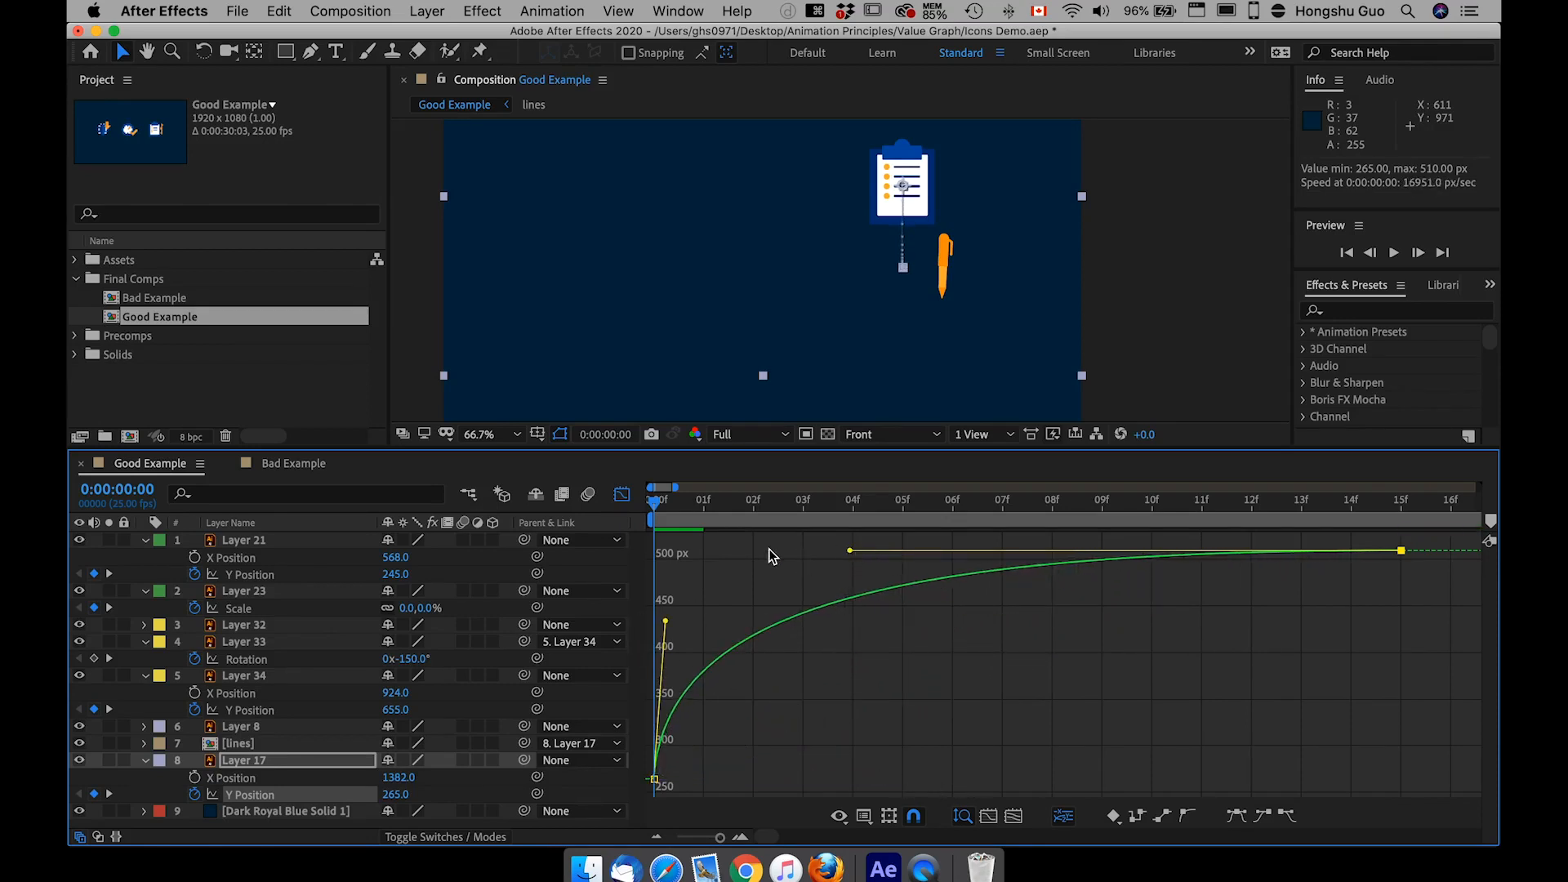
left_click(621, 494)
Trim the start of both the lines layer and Layer 17 to frame 2
left_click(703, 836)
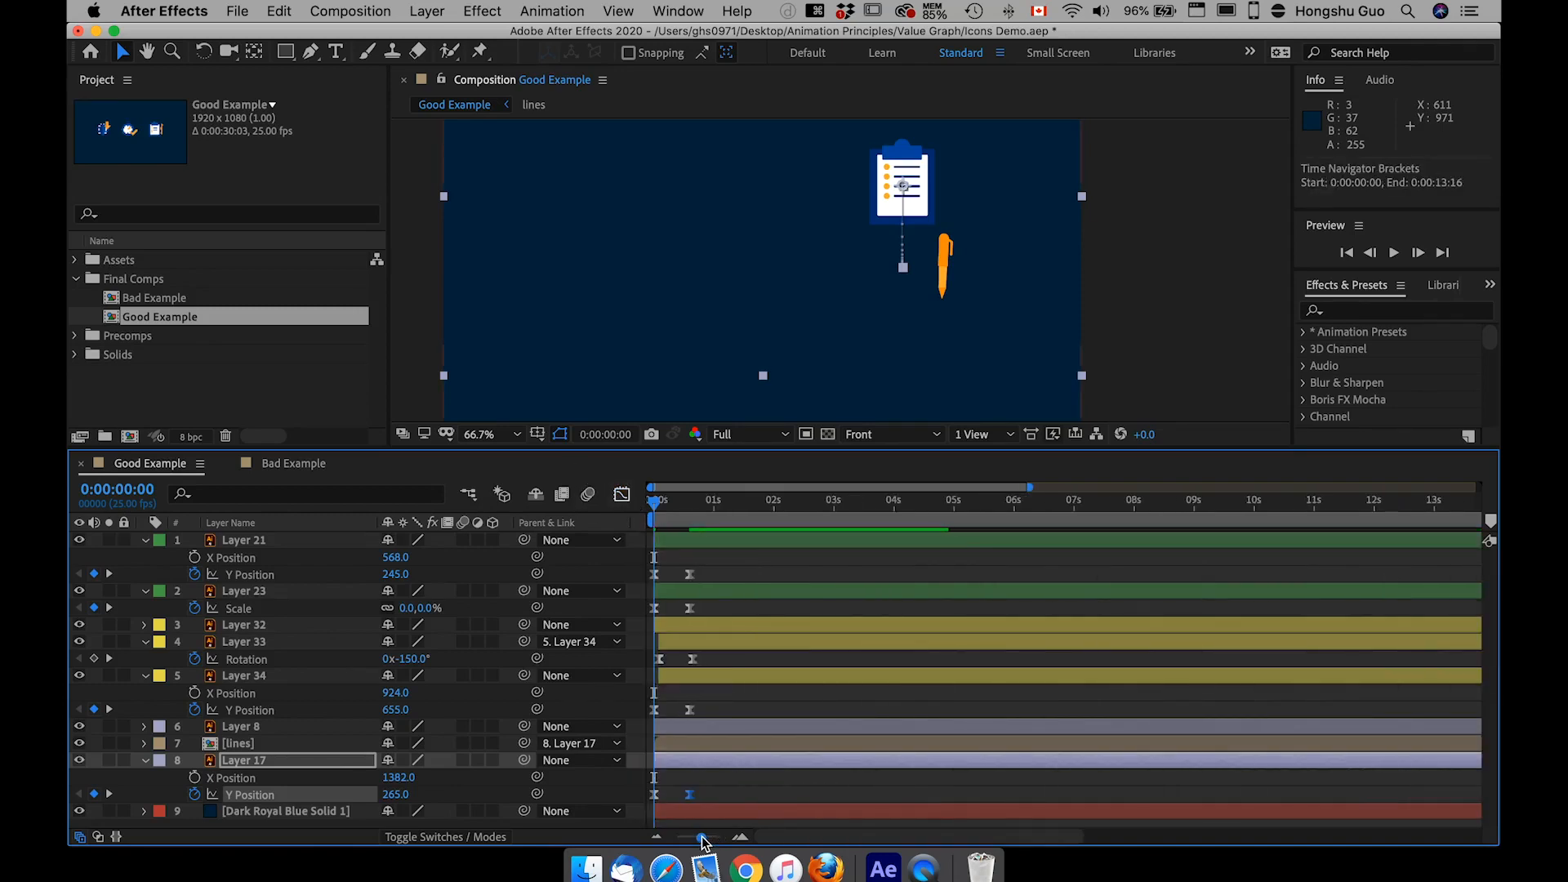
left_click_drag(657, 504, 662, 511)
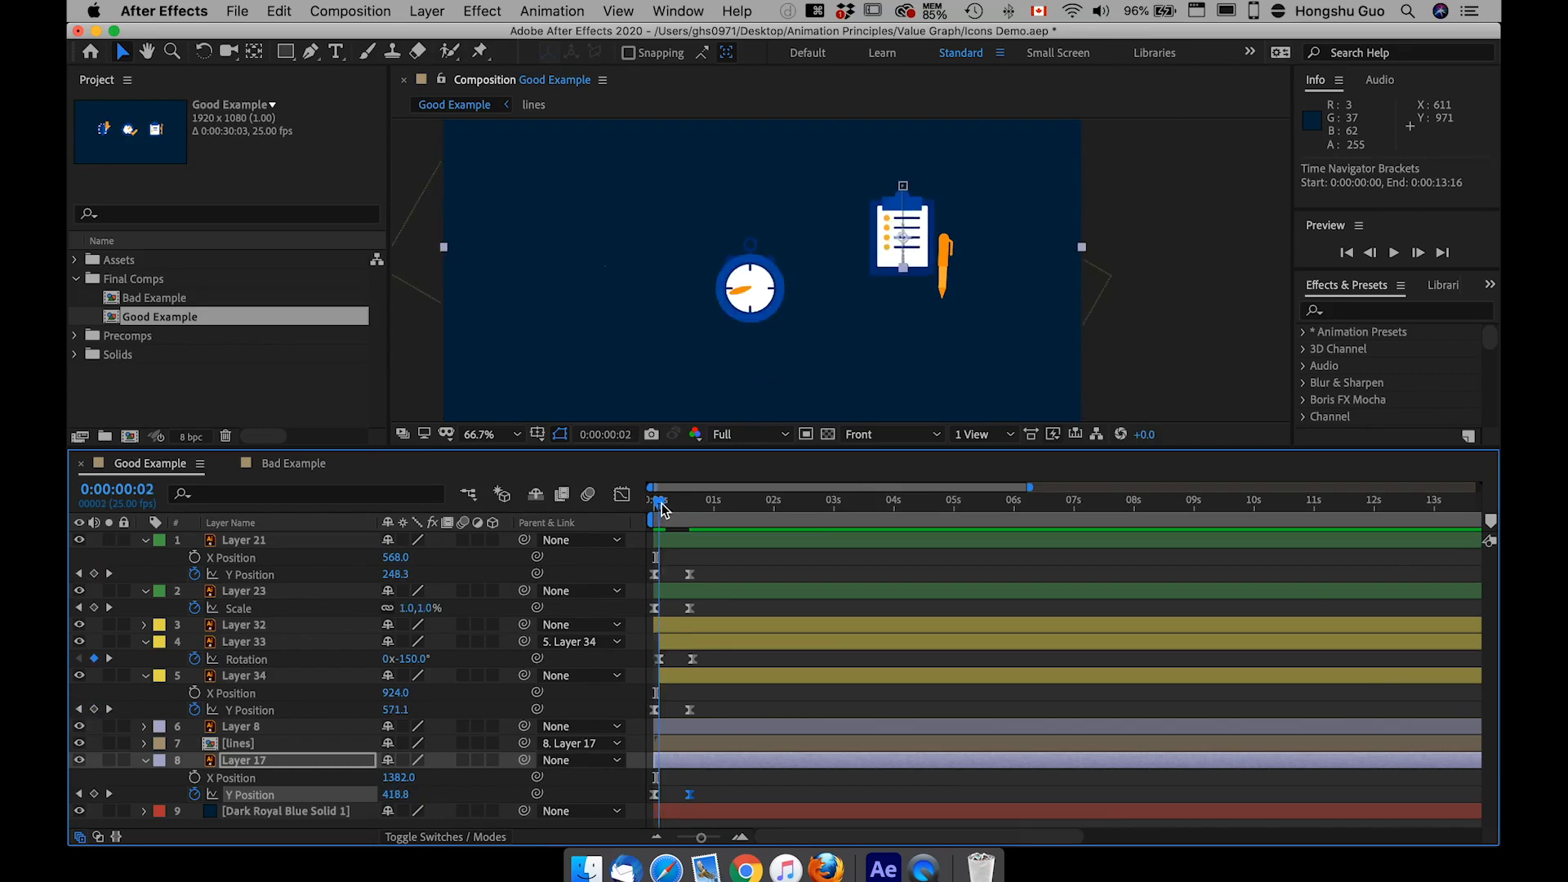
left_click(668, 758)
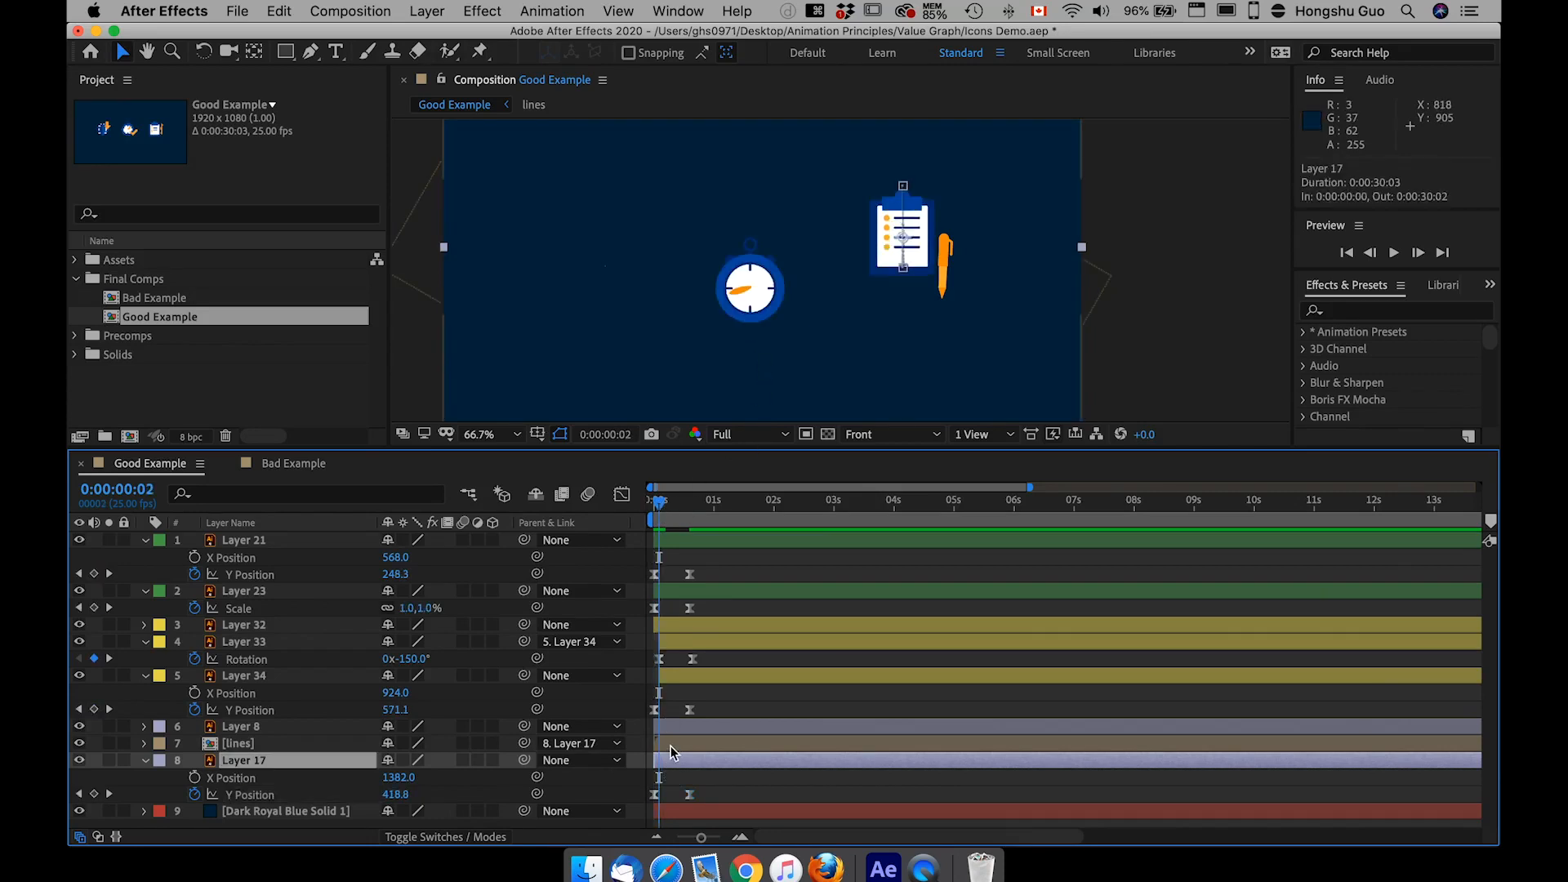
left_click(670, 745, "shift")
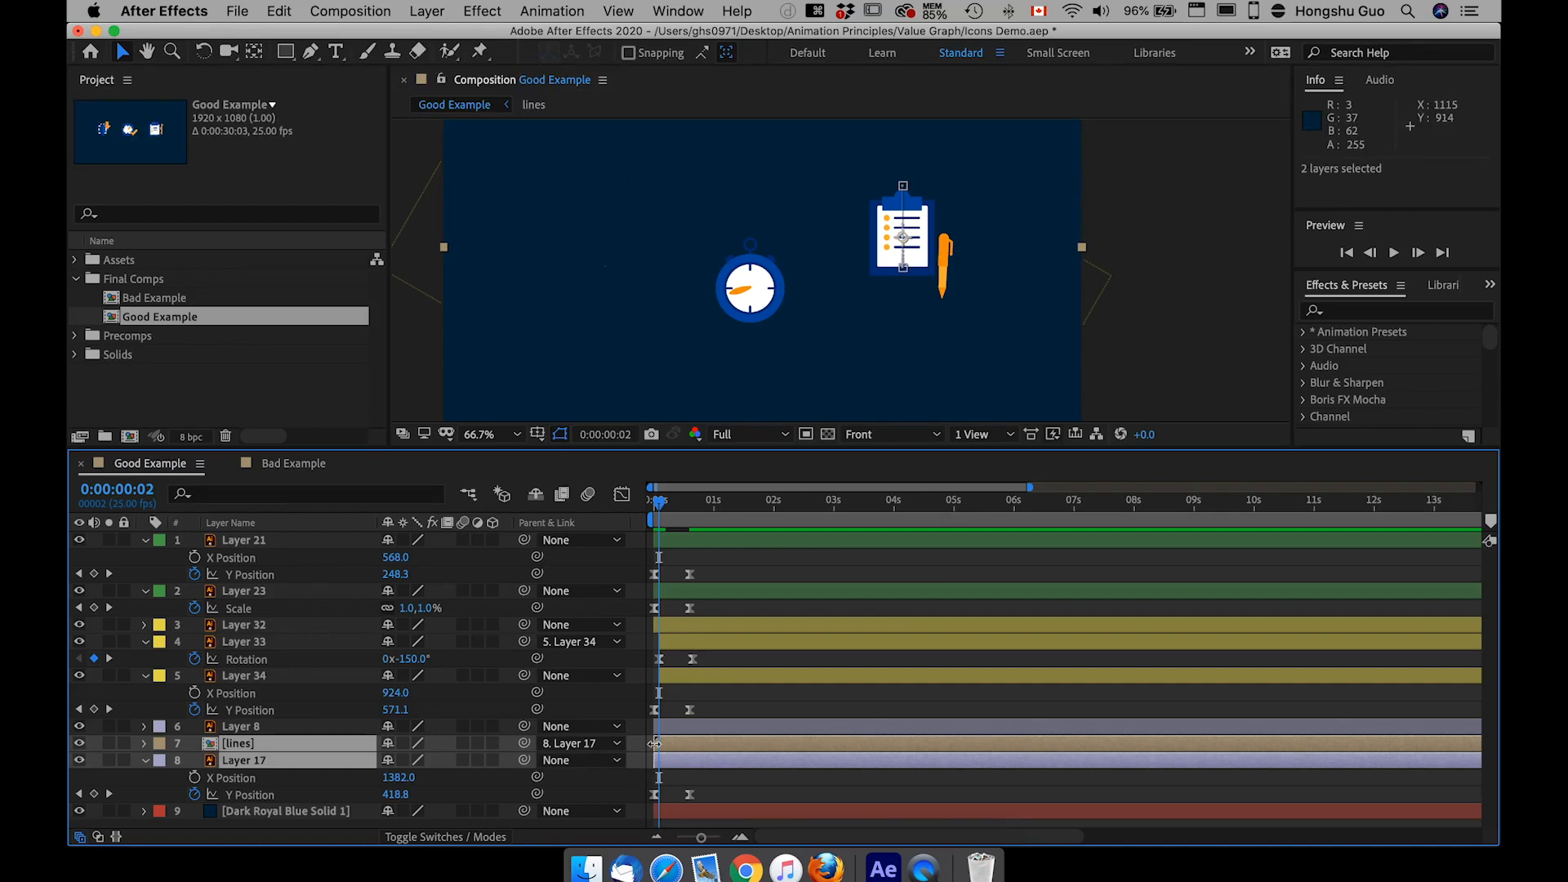
left_click_drag(658, 743, 663, 744)
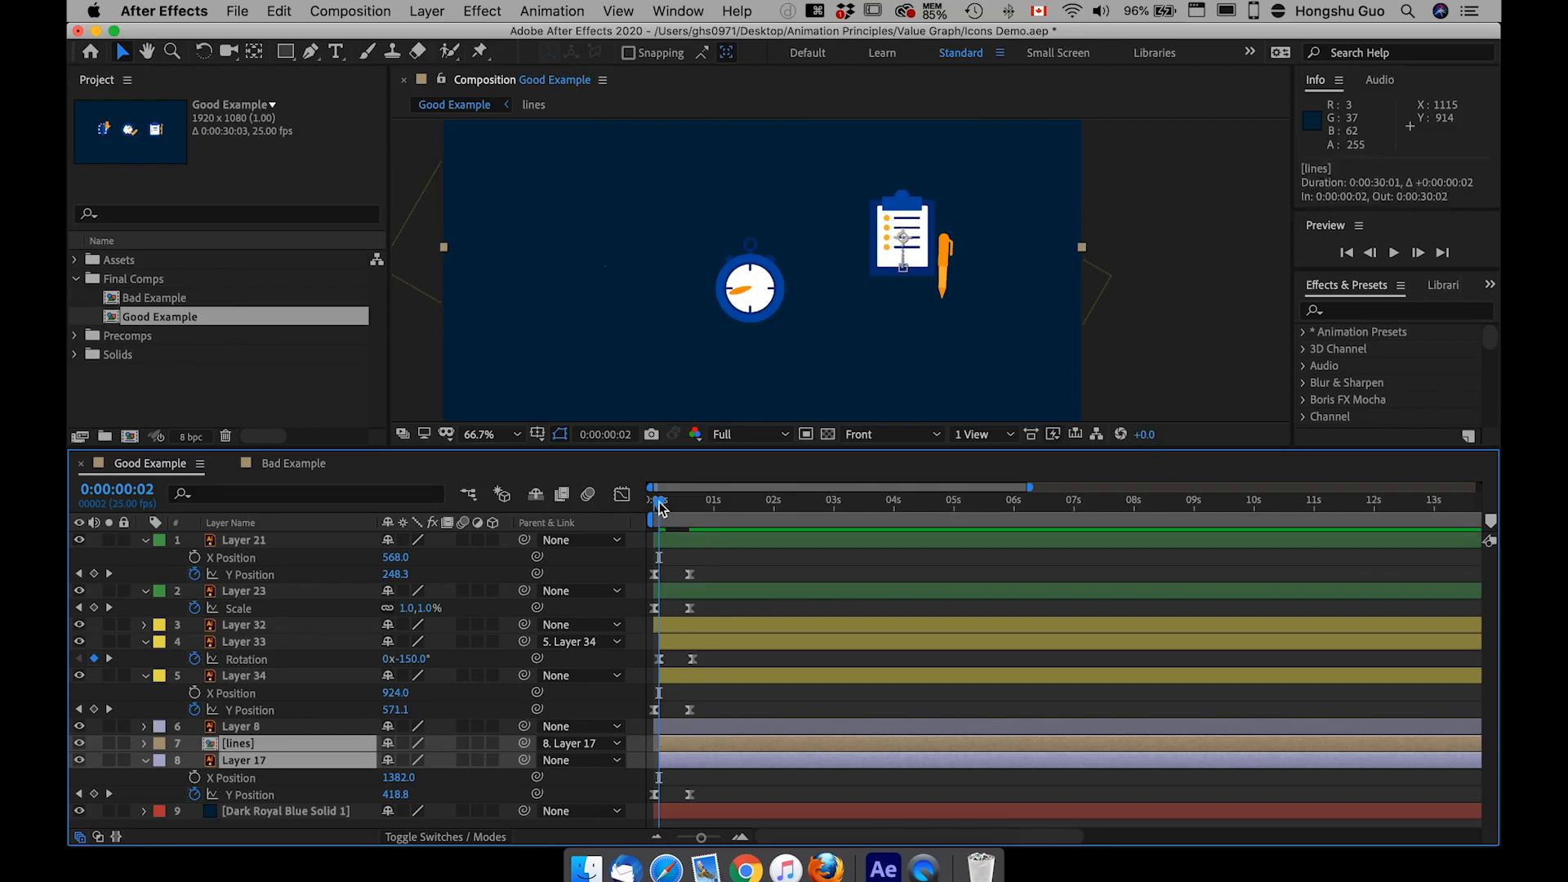
Scrub the first frames to check when the clipboard appears, and return to frame 0 with no layers selected
left_click_drag(662, 506, 652, 506)
left_click_drag(701, 838, 714, 839)
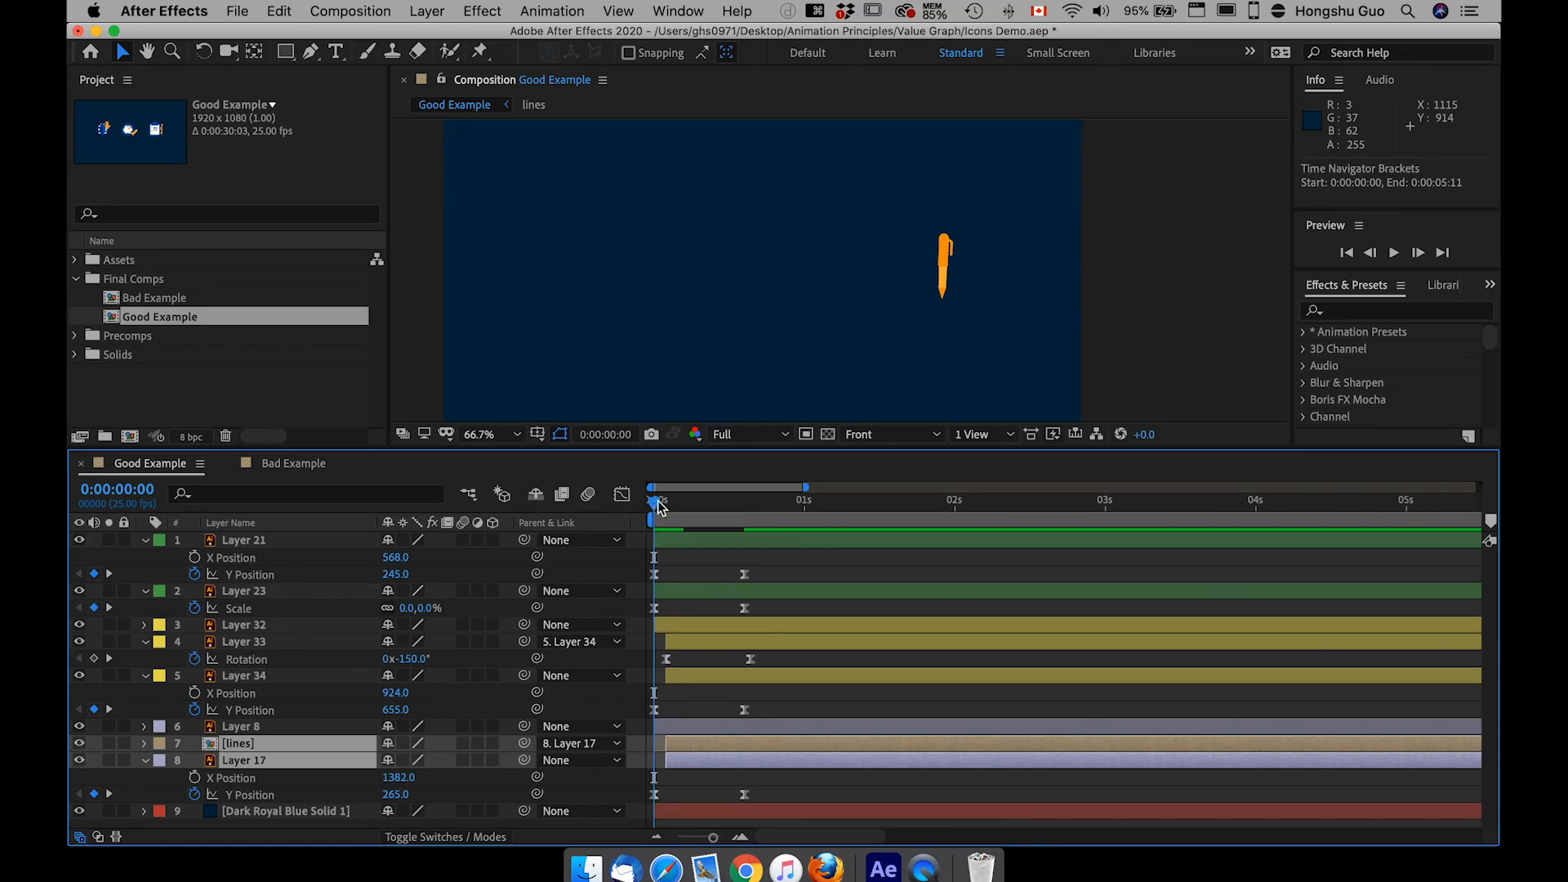
left_click_drag(660, 507, 664, 506)
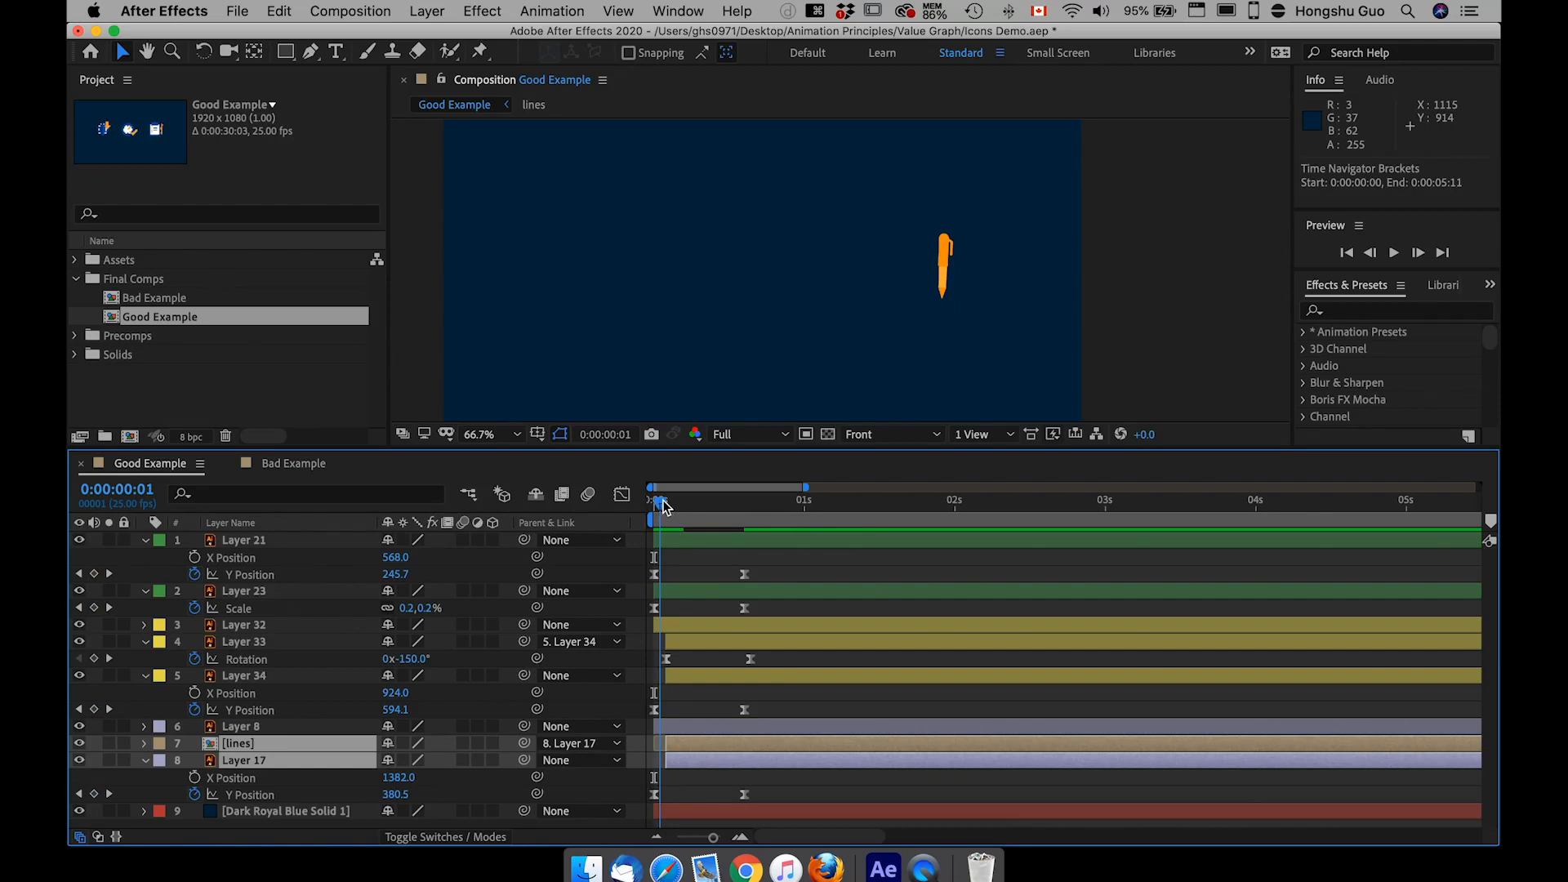
left_click_drag(664, 507, 623, 514)
left_click(797, 574)
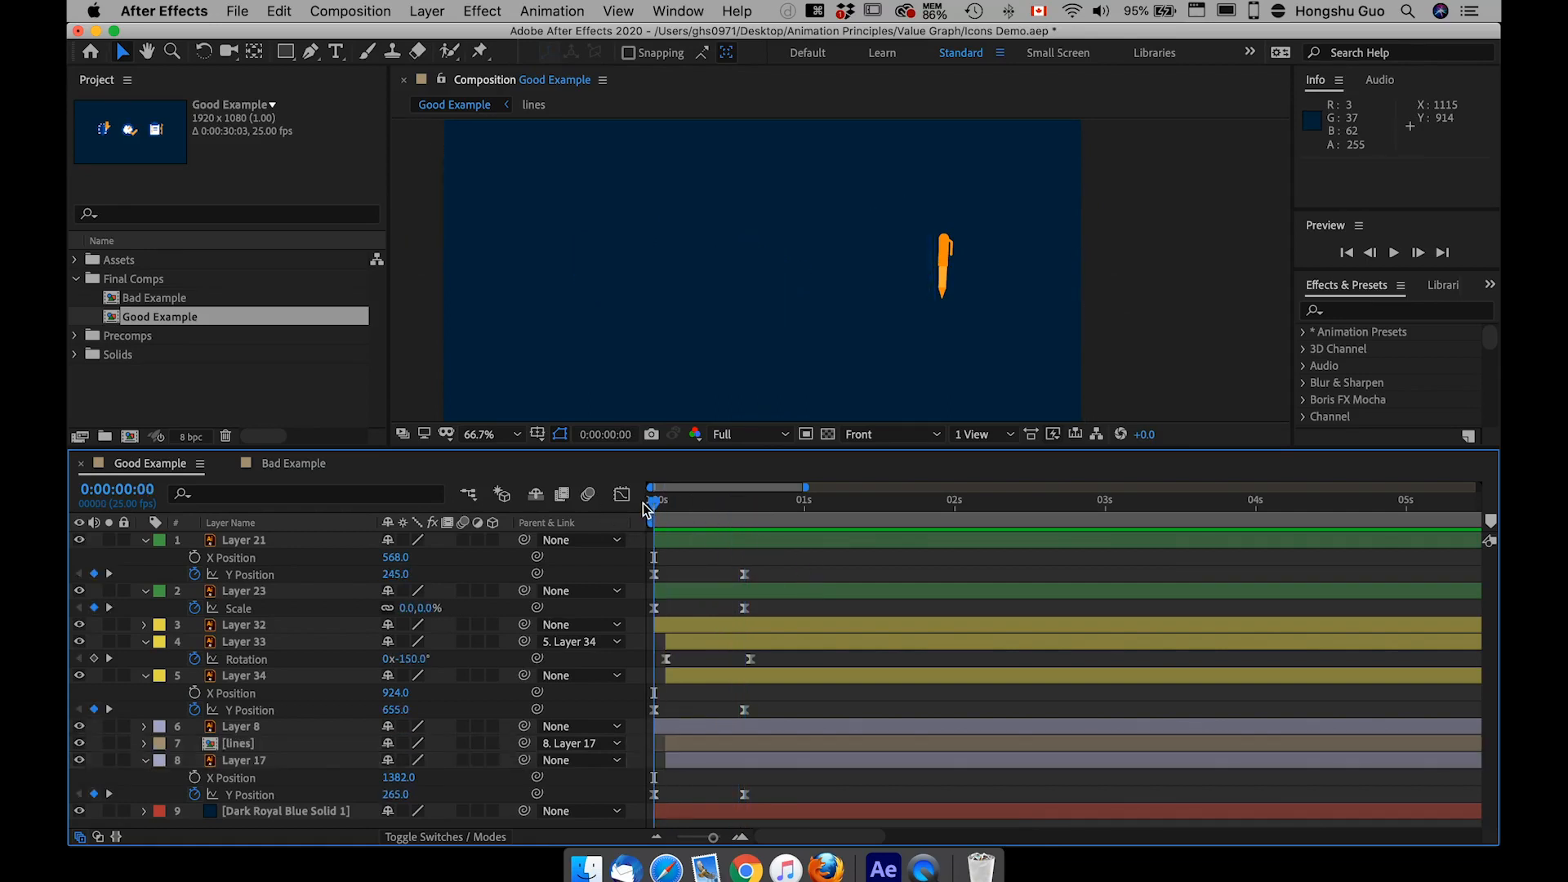
Preview the composition's animation from the first frame
key("space")
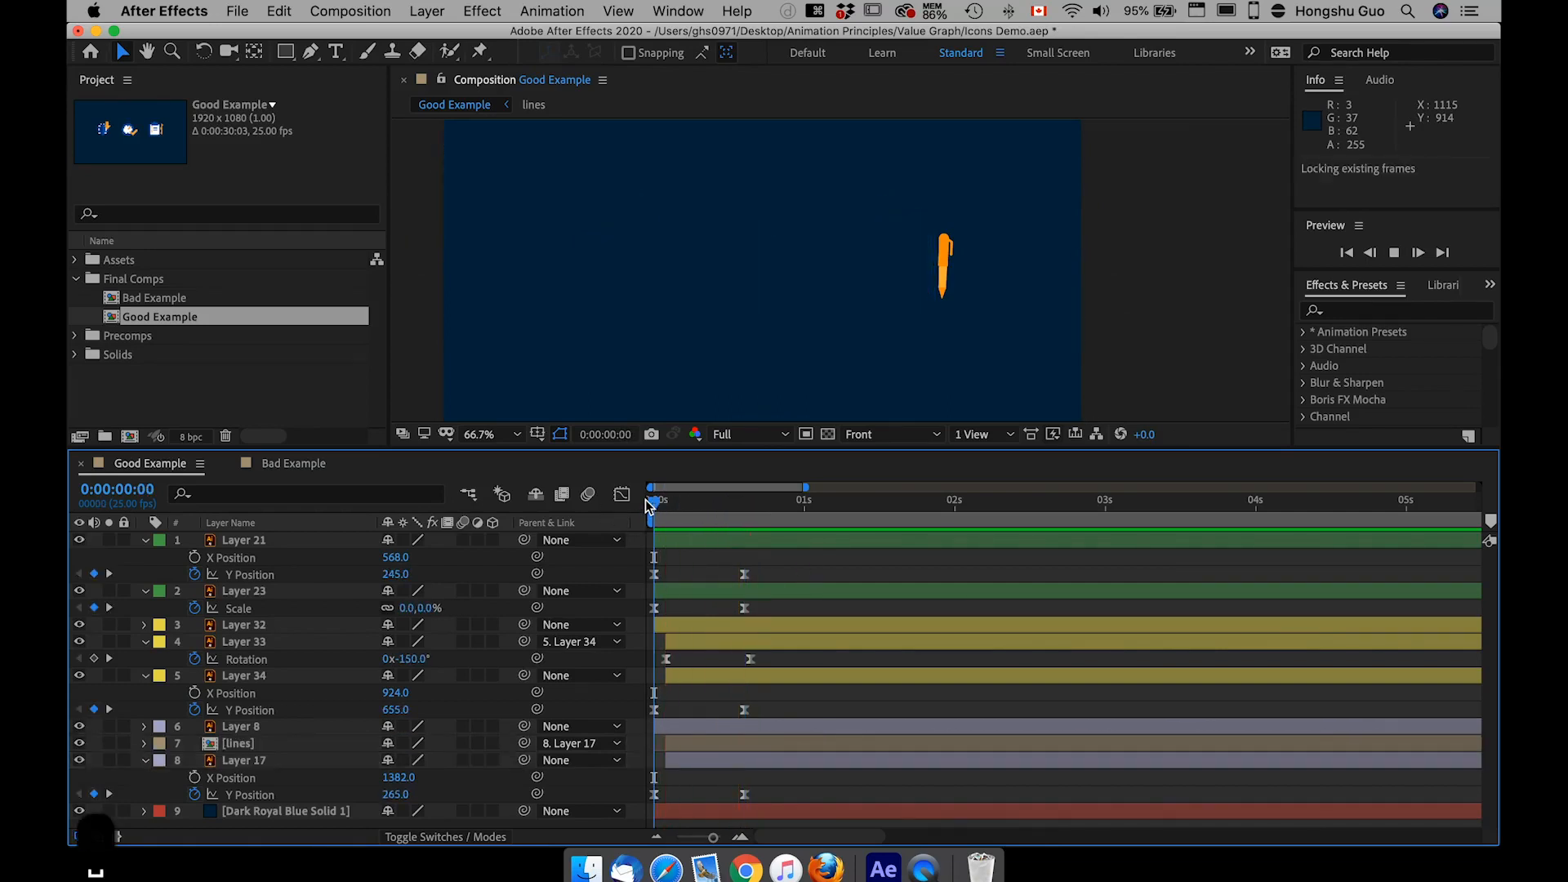
key("space")
key("space")
key("space")
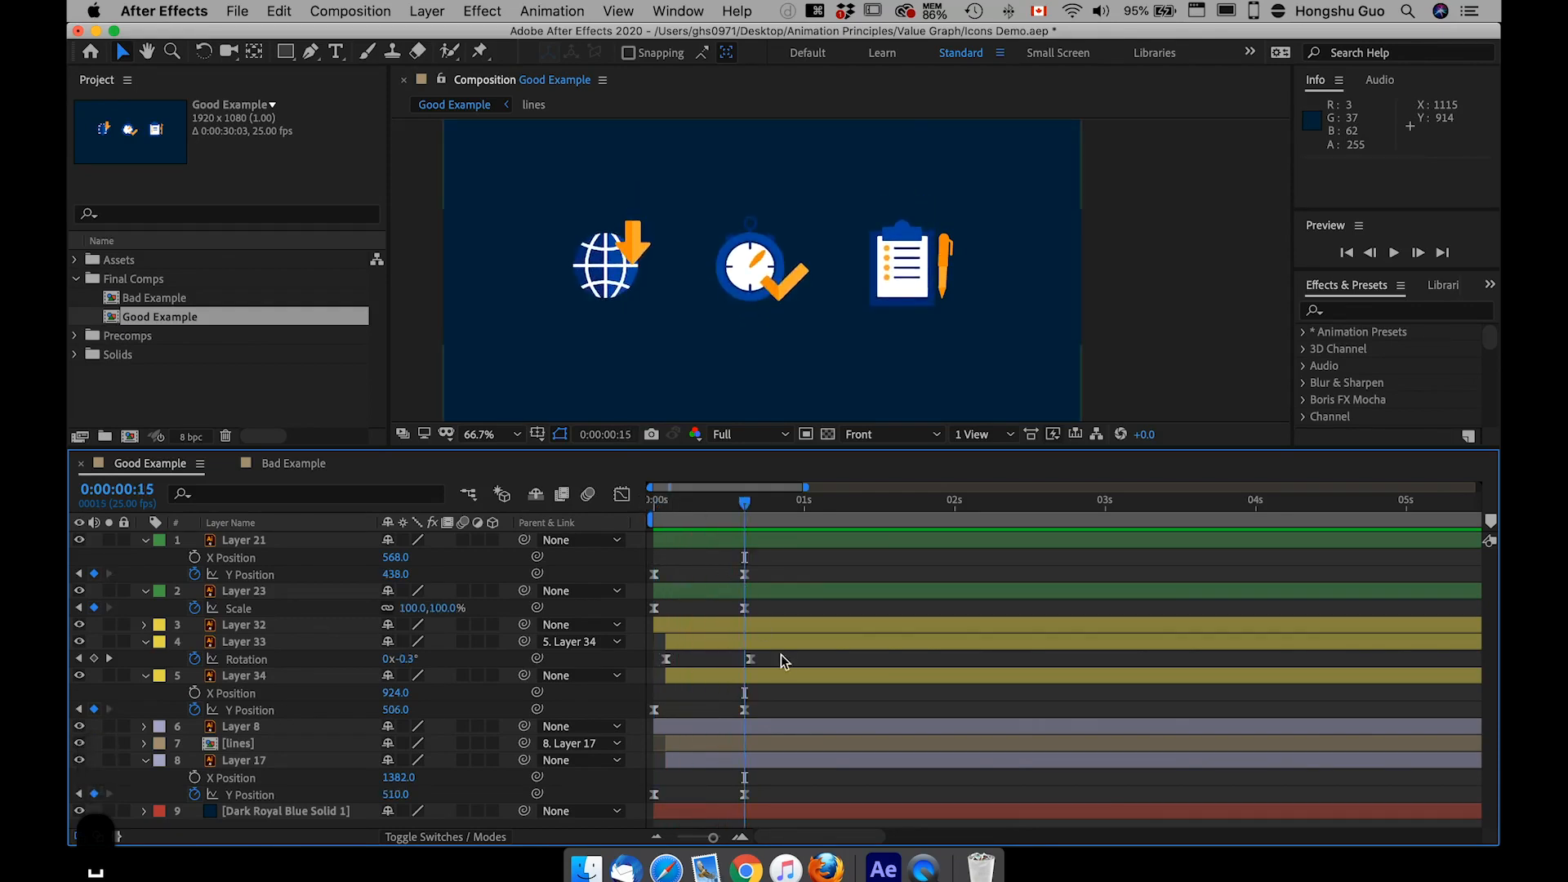
Separate Layer 8's Position dimensions, keyframe its Y Position at frame 15, and set Y Position to 717 at frame 0
left_click_drag(743, 508, 741, 507)
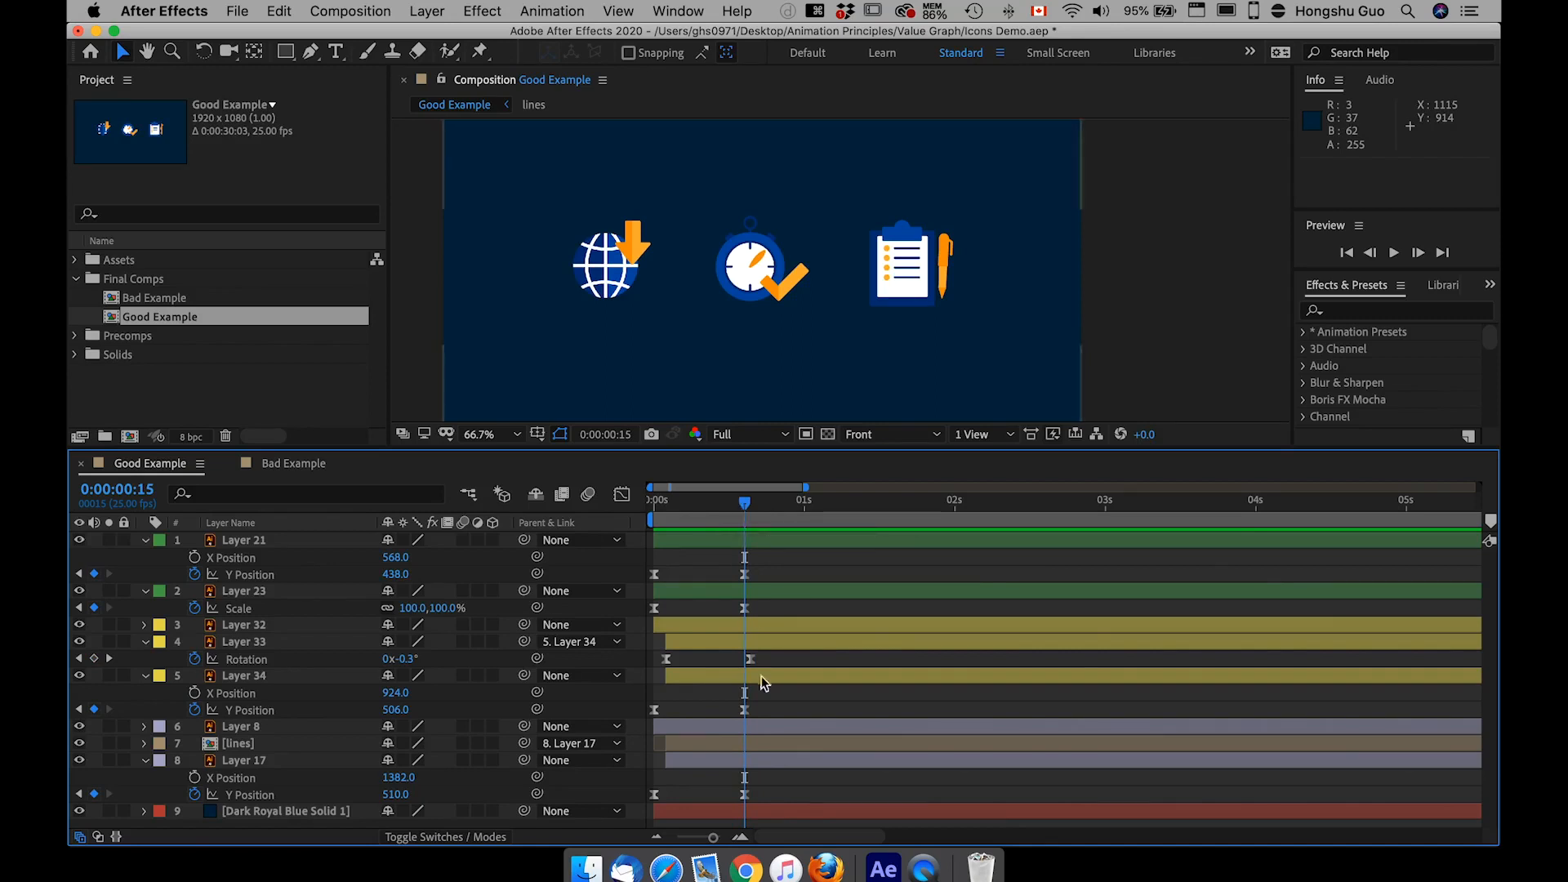
left_click(739, 743)
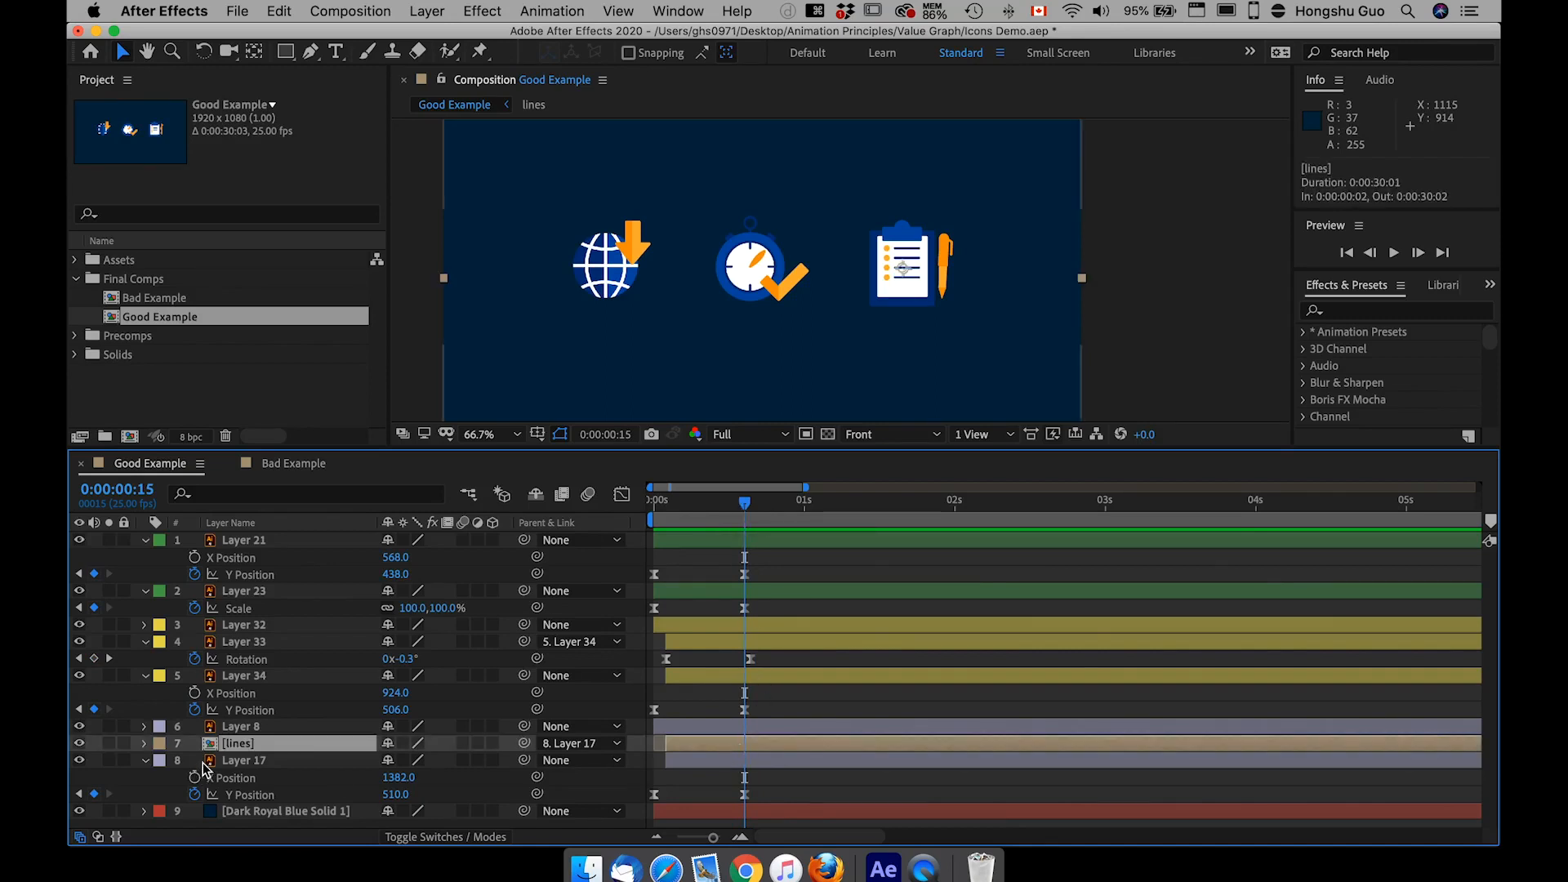
left_click(237, 729)
key("p")
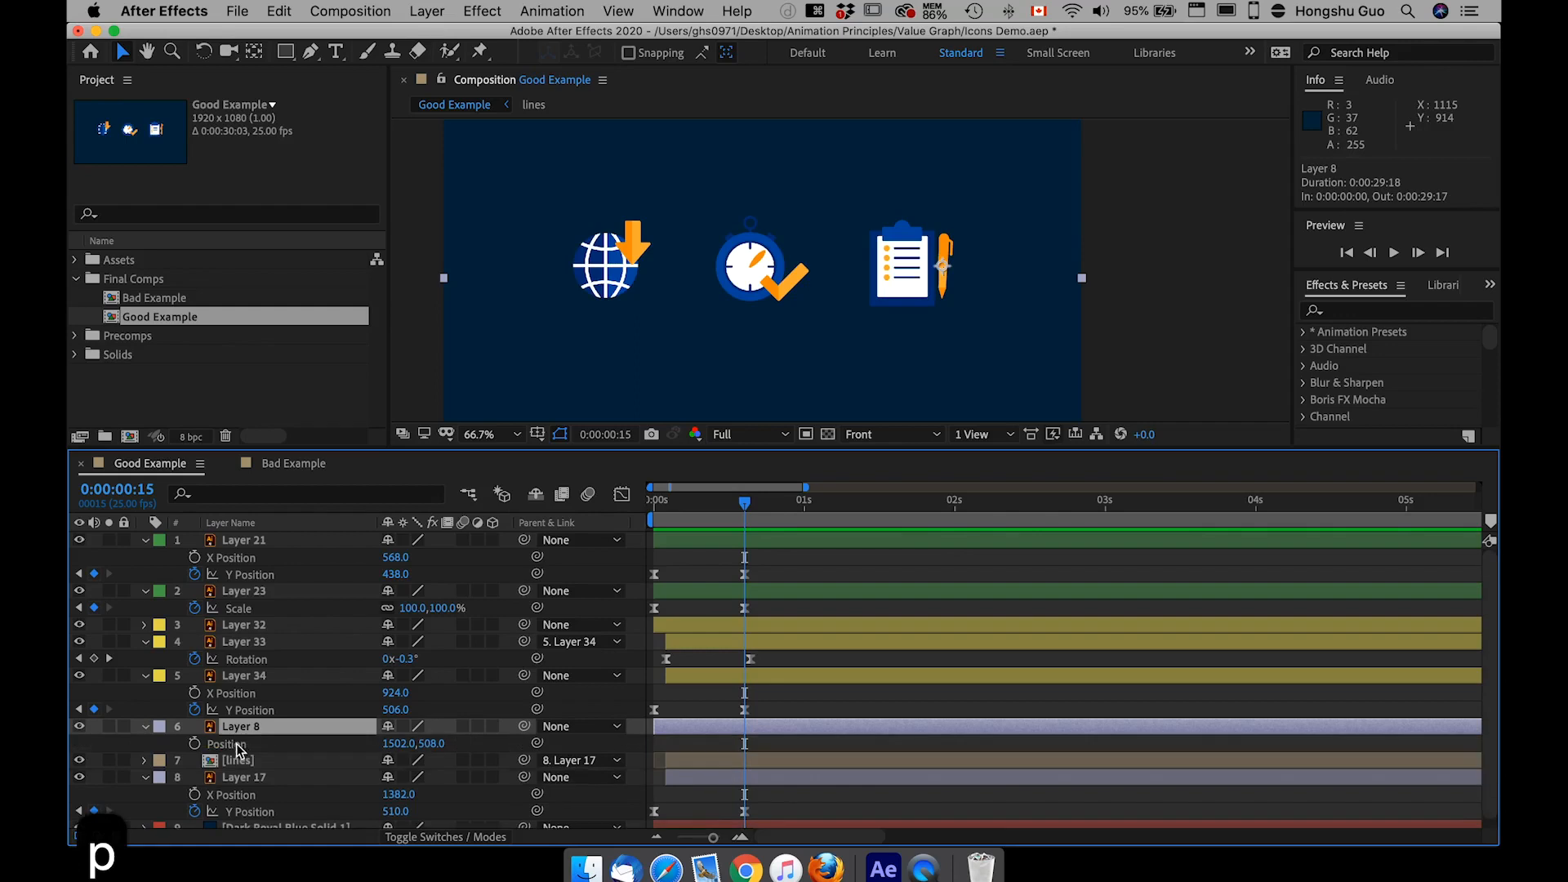
right_click(238, 750)
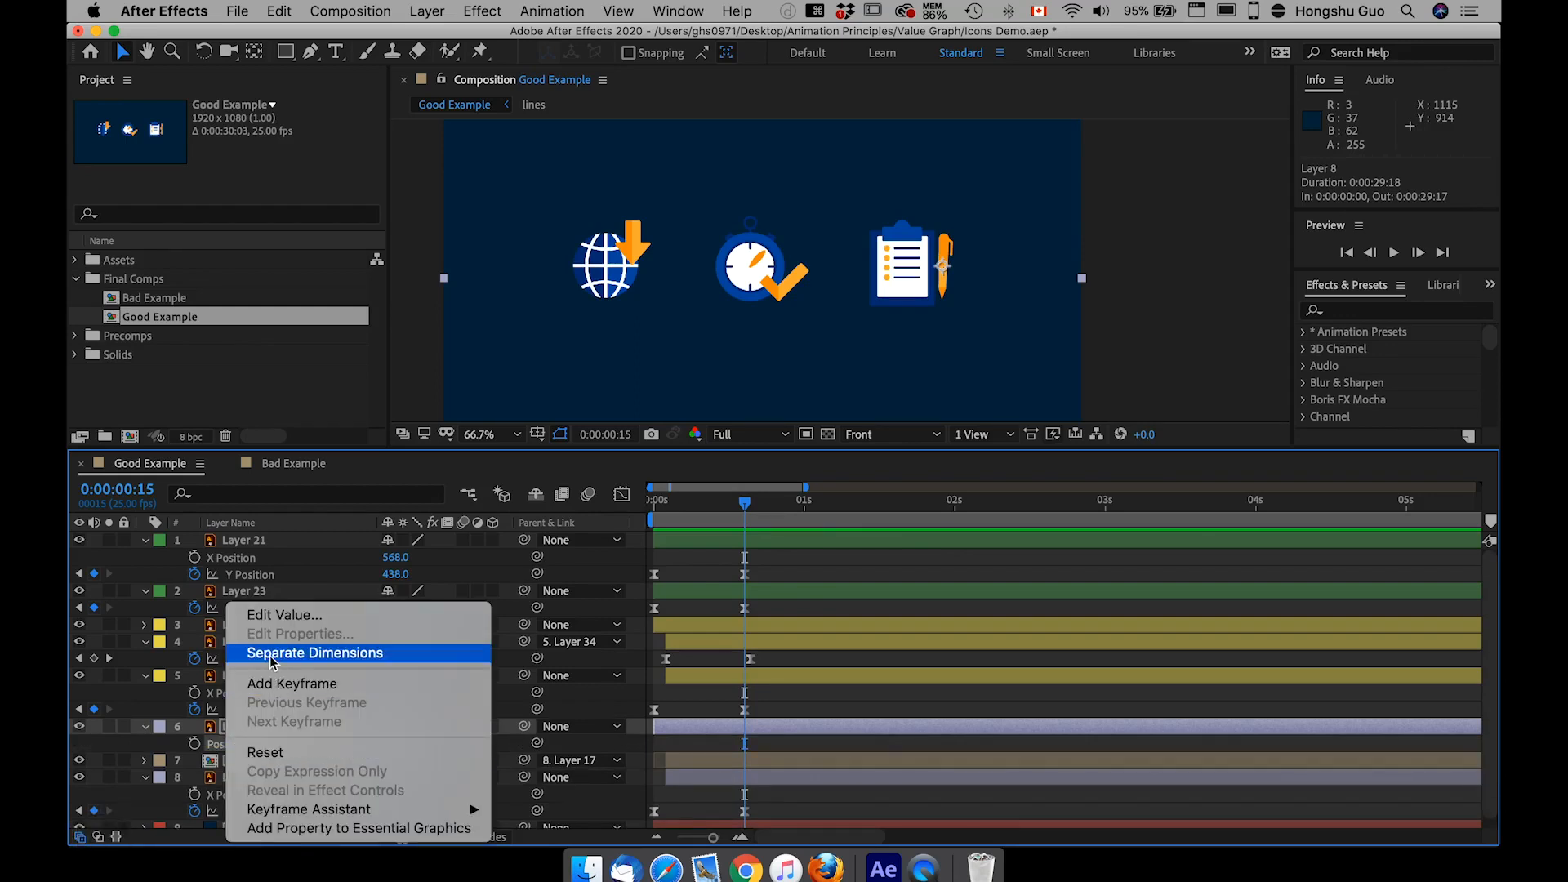
left_click(197, 722)
left_click(194, 761)
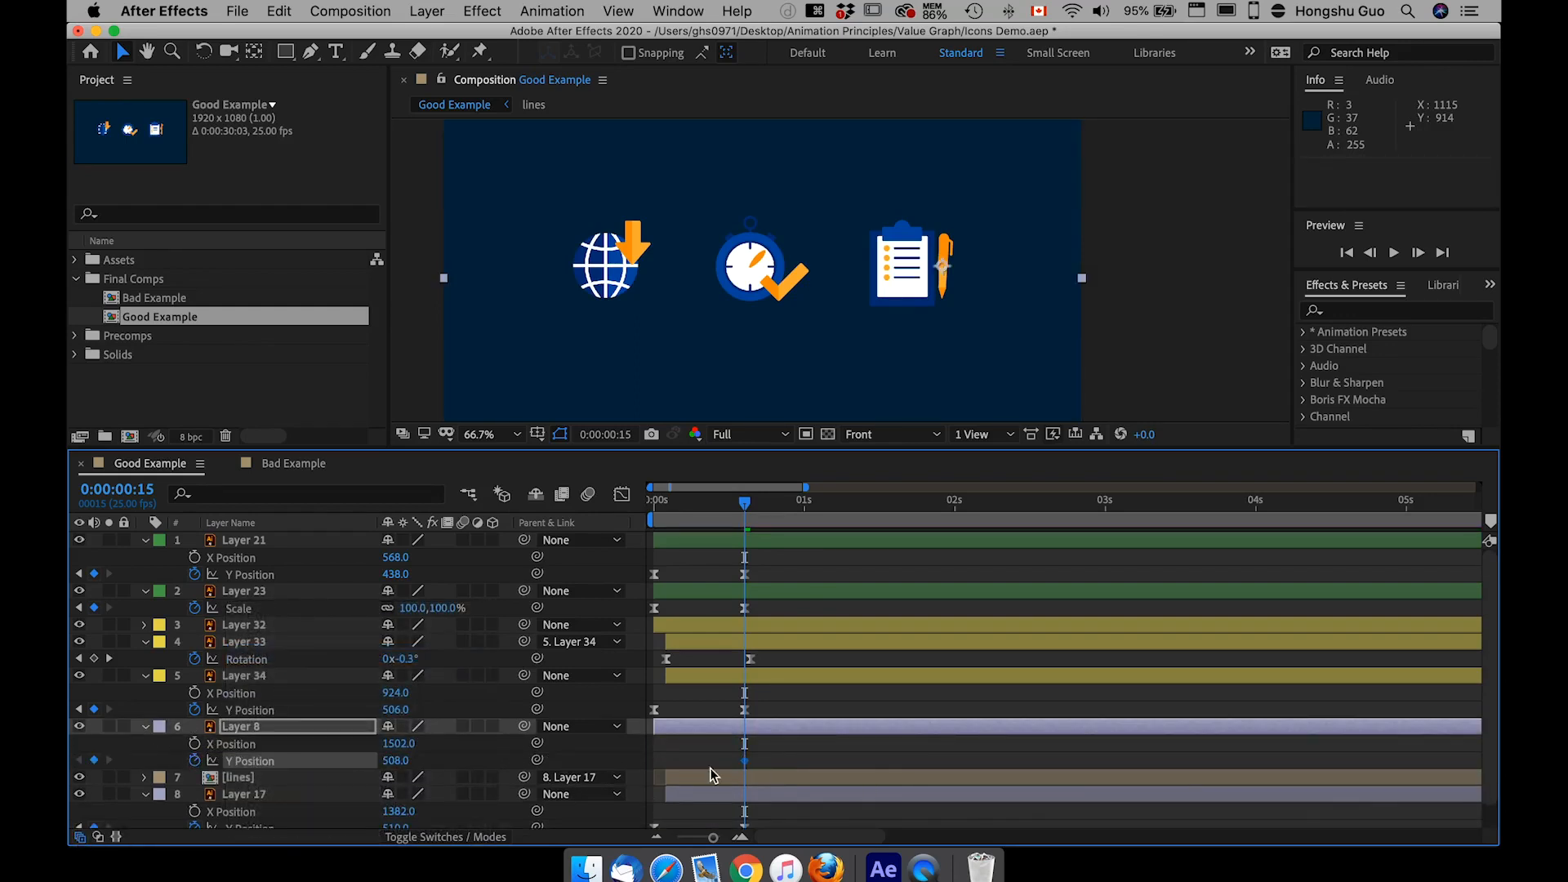
key("Home")
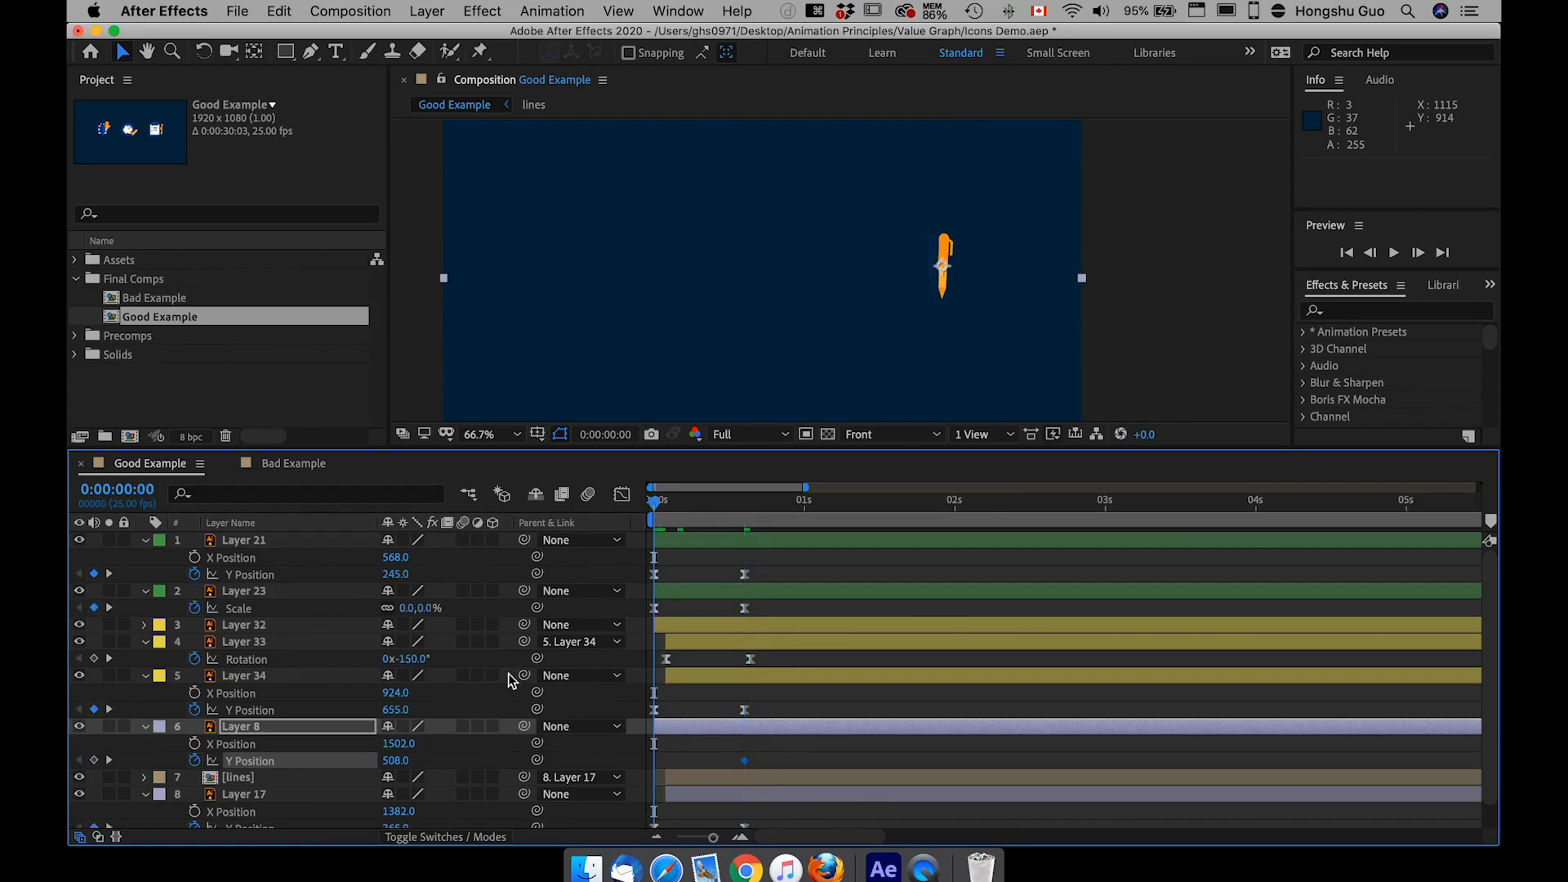
left_click_drag(394, 761, 594, 755)
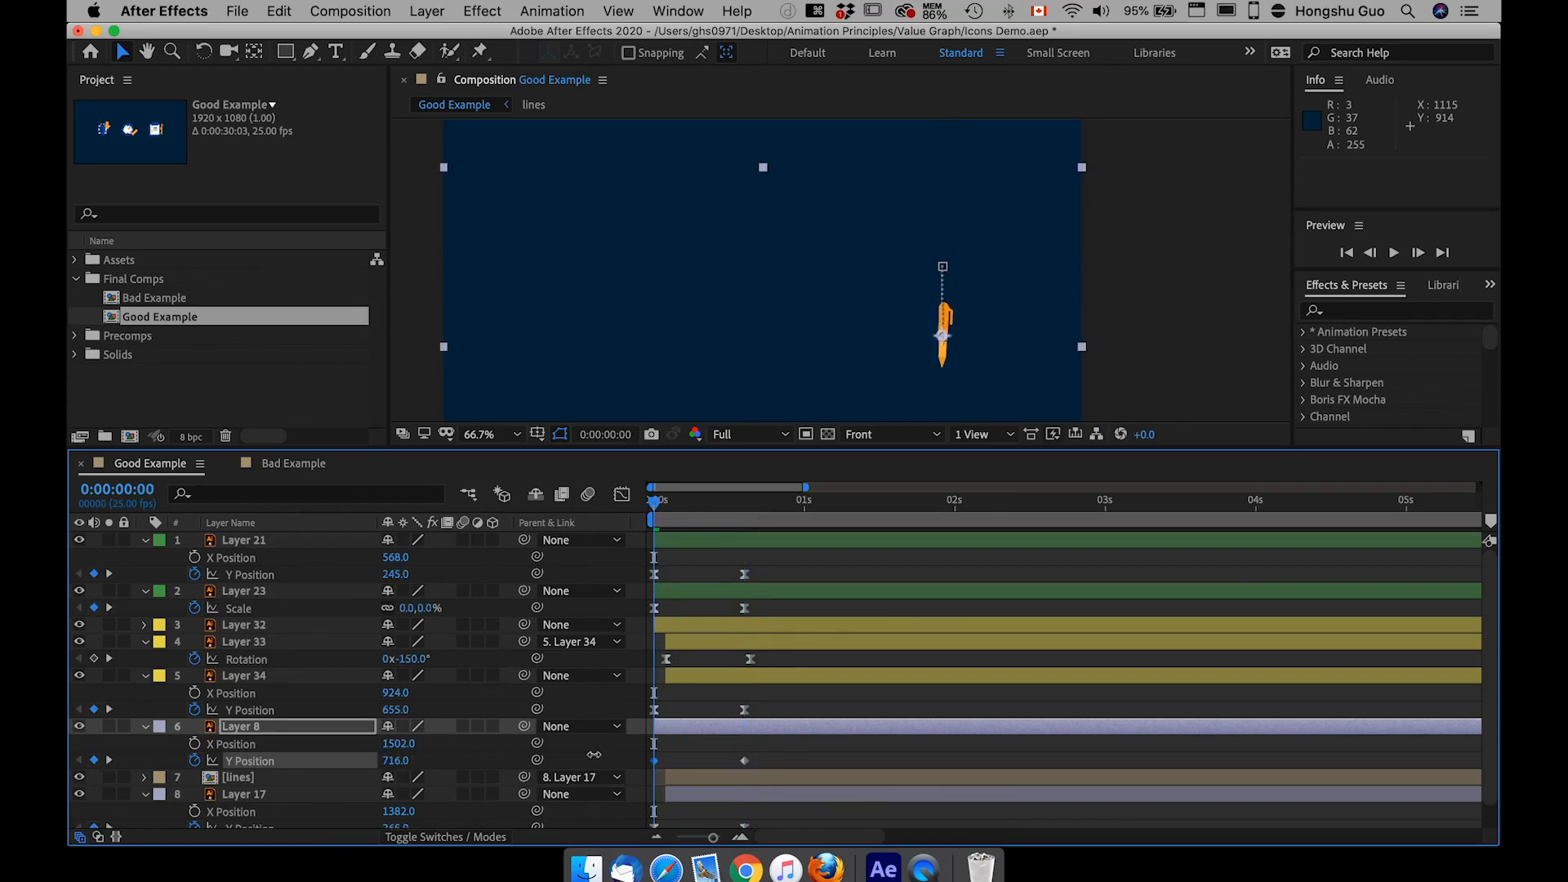
Isolate Layer 8's Y Position curve in the graph editor and apply Easy Ease to both of its keyframes
left_click_drag(763, 749, 650, 769)
left_click(622, 495)
left_click(277, 766)
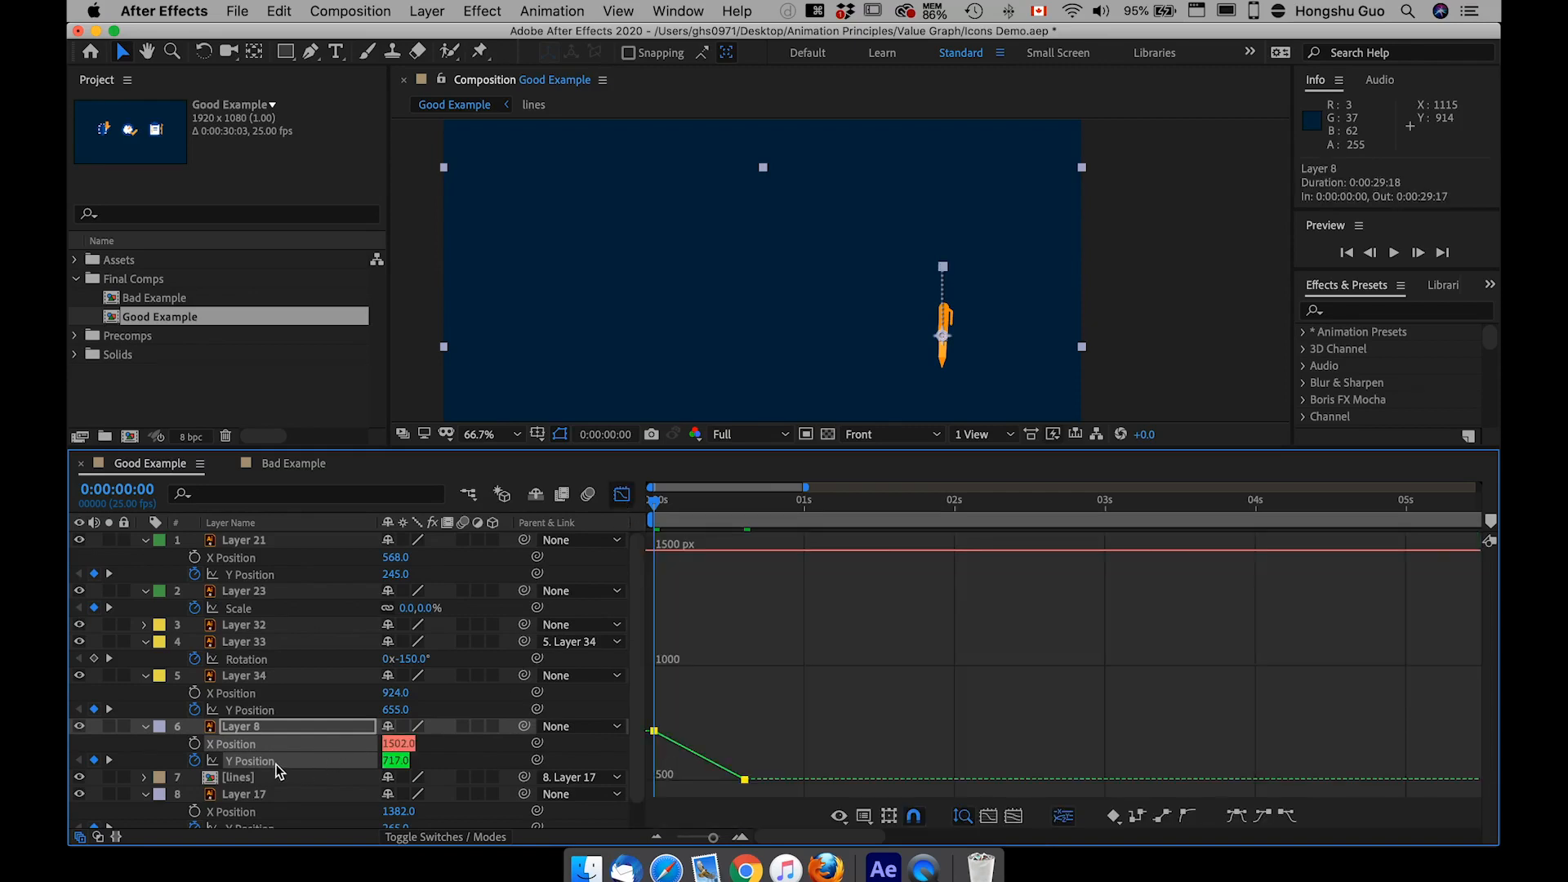
left_click(463, 766)
left_click(274, 760)
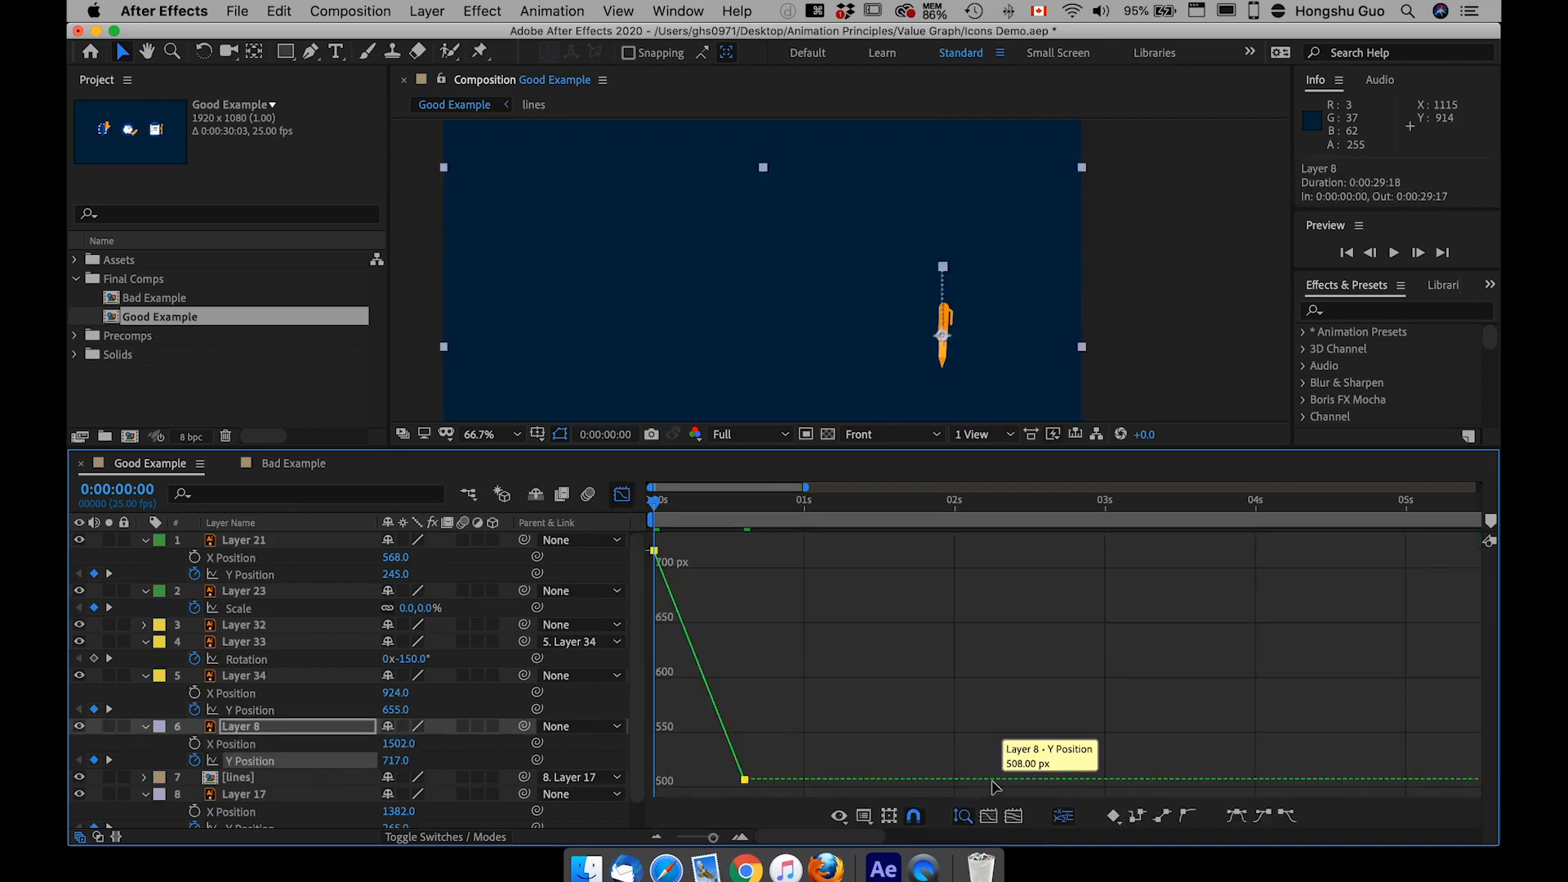
key("F9")
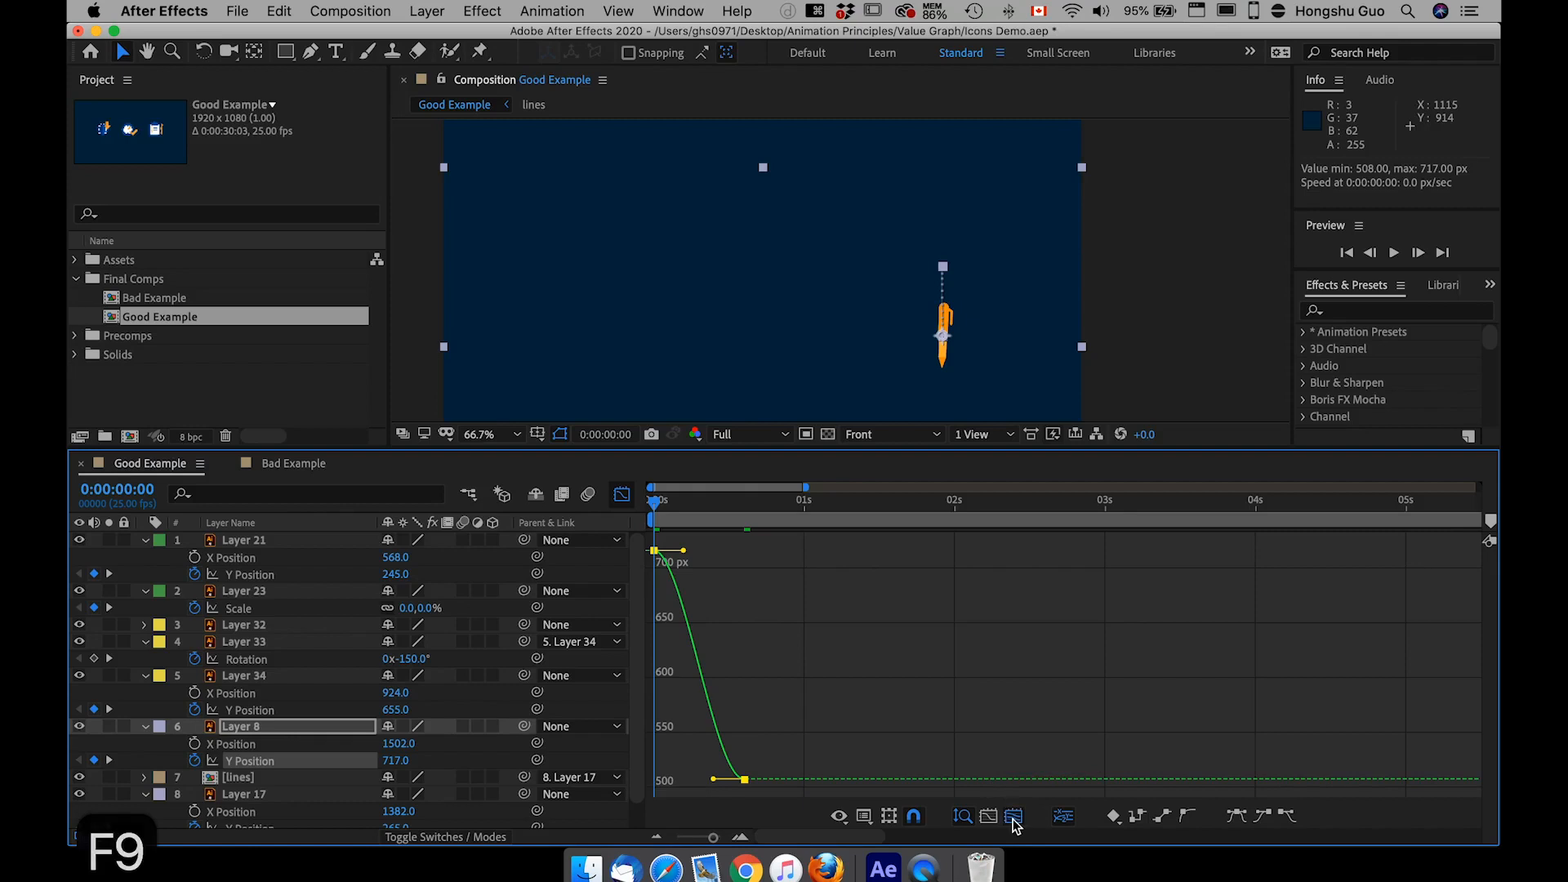
Reshape Layer 8's Y Position curve with a steep start and a long, flat ease into frame 15, and return to the layer bars
left_click(1014, 815)
left_click_drag(1152, 779, 771, 778)
left_click_drag(903, 553, 665, 687)
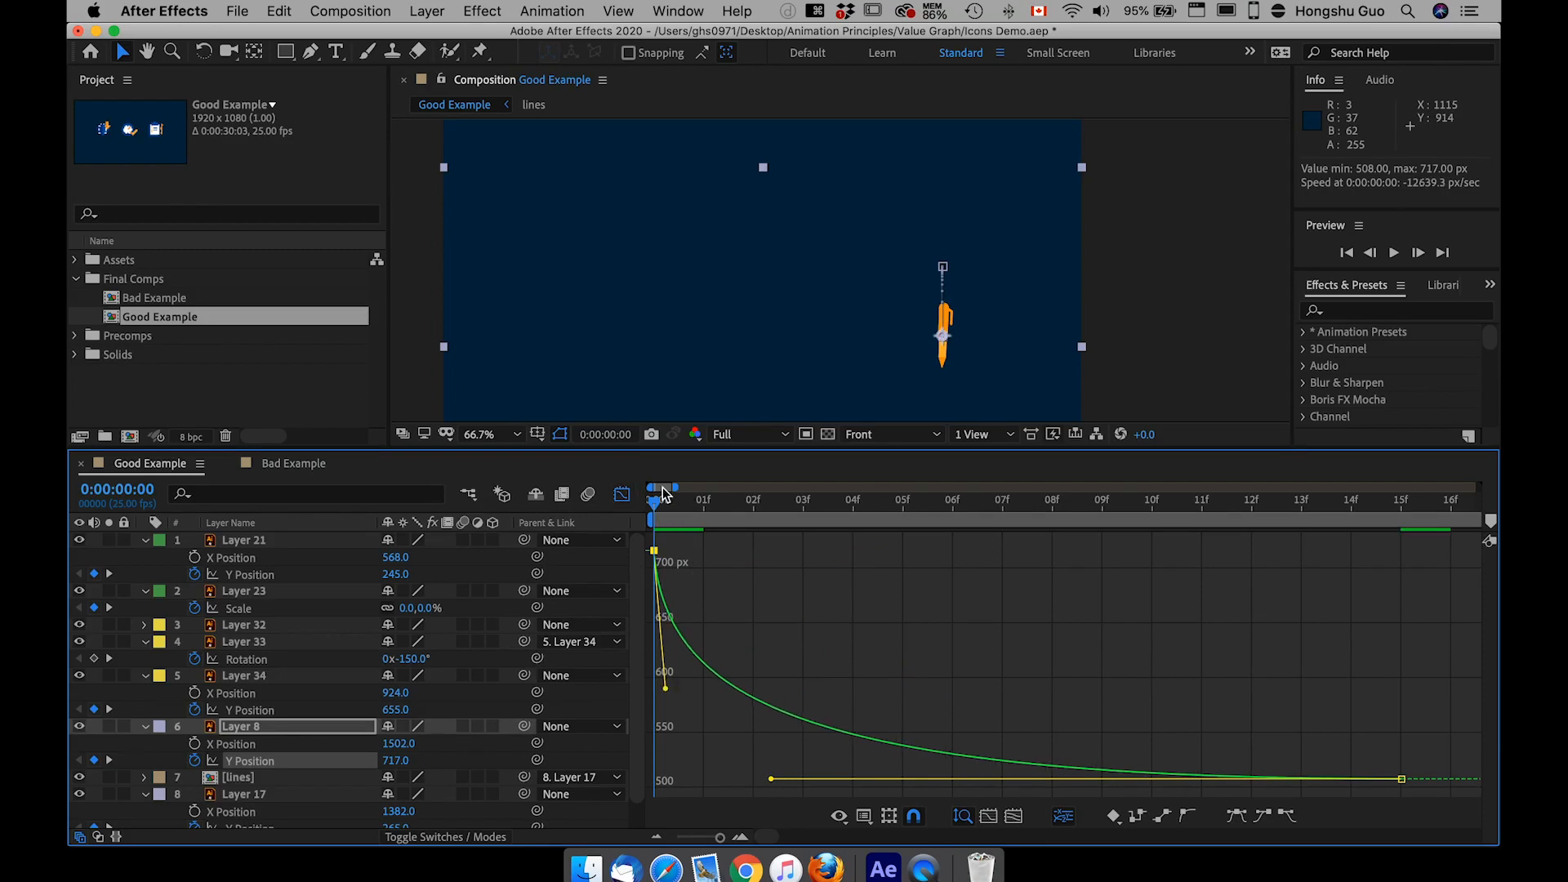
left_click_drag(771, 779, 763, 779)
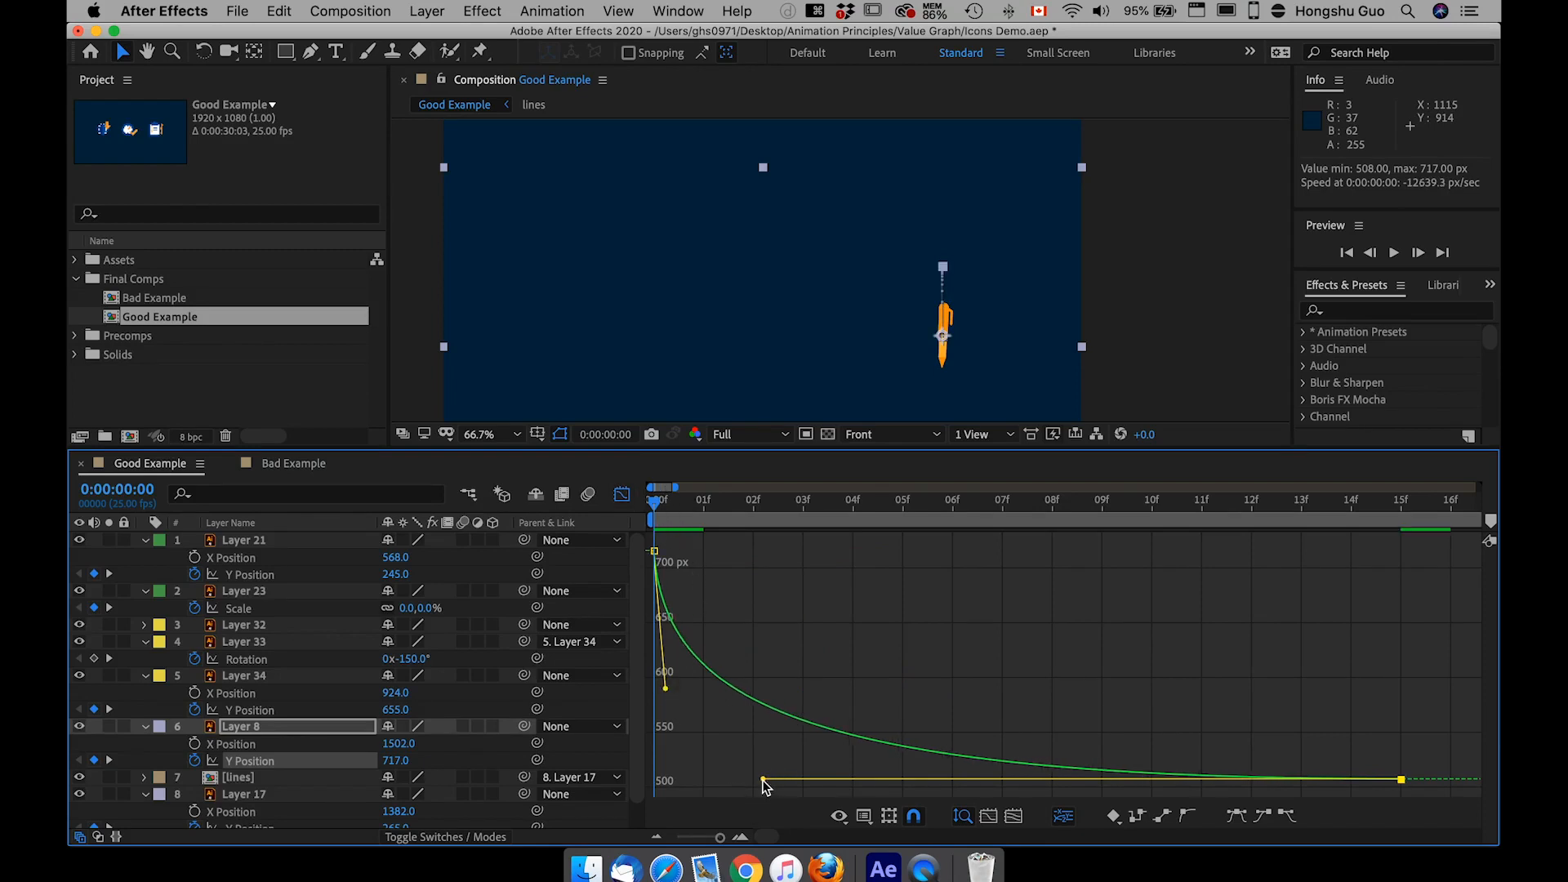
key("space")
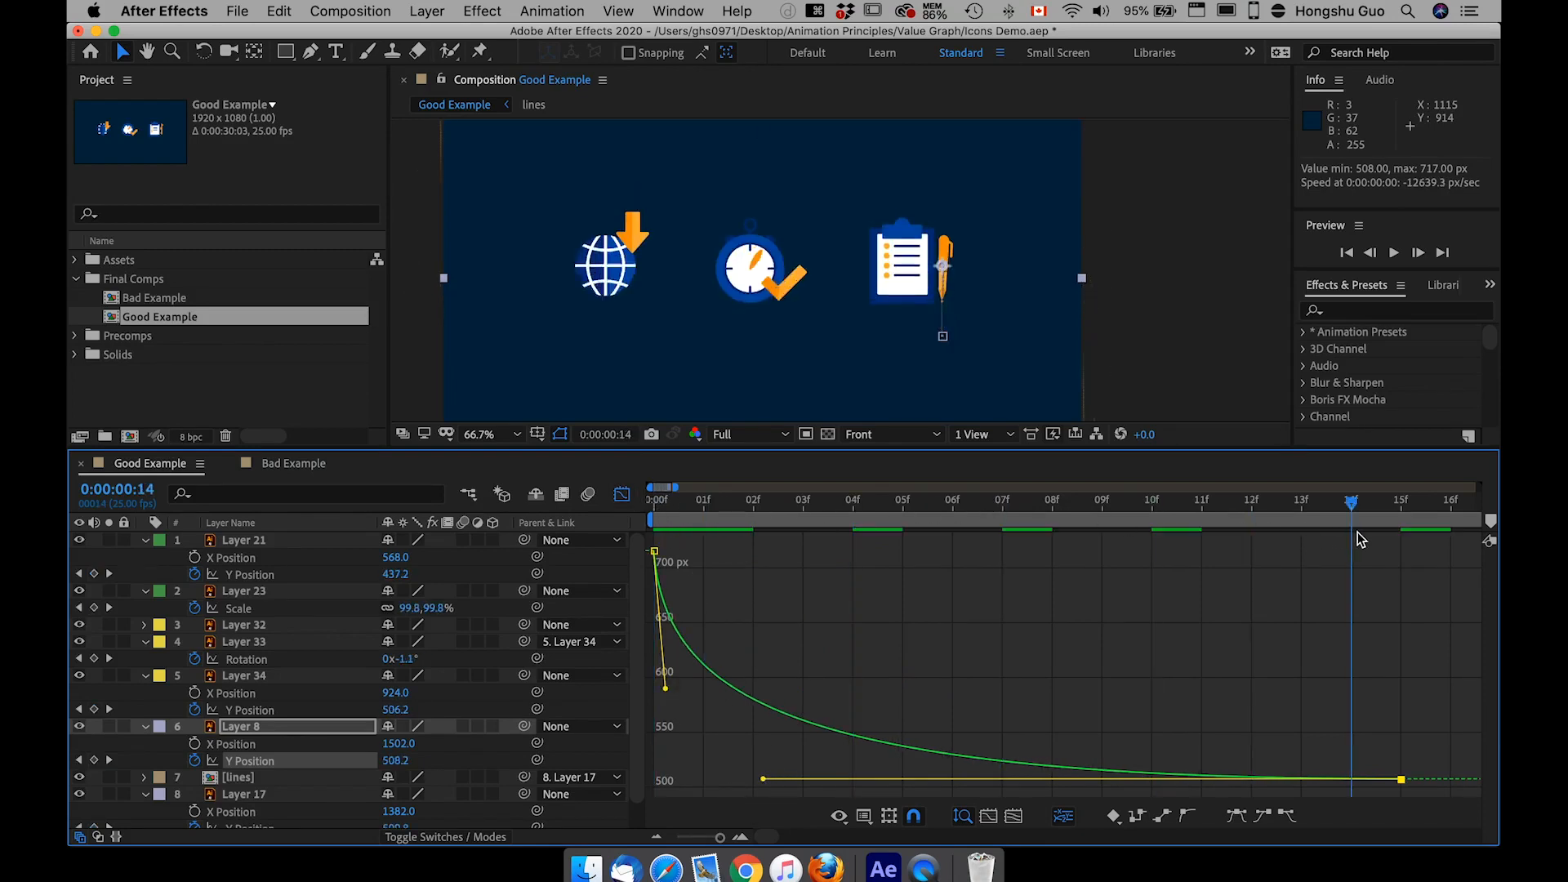
left_click(622, 495)
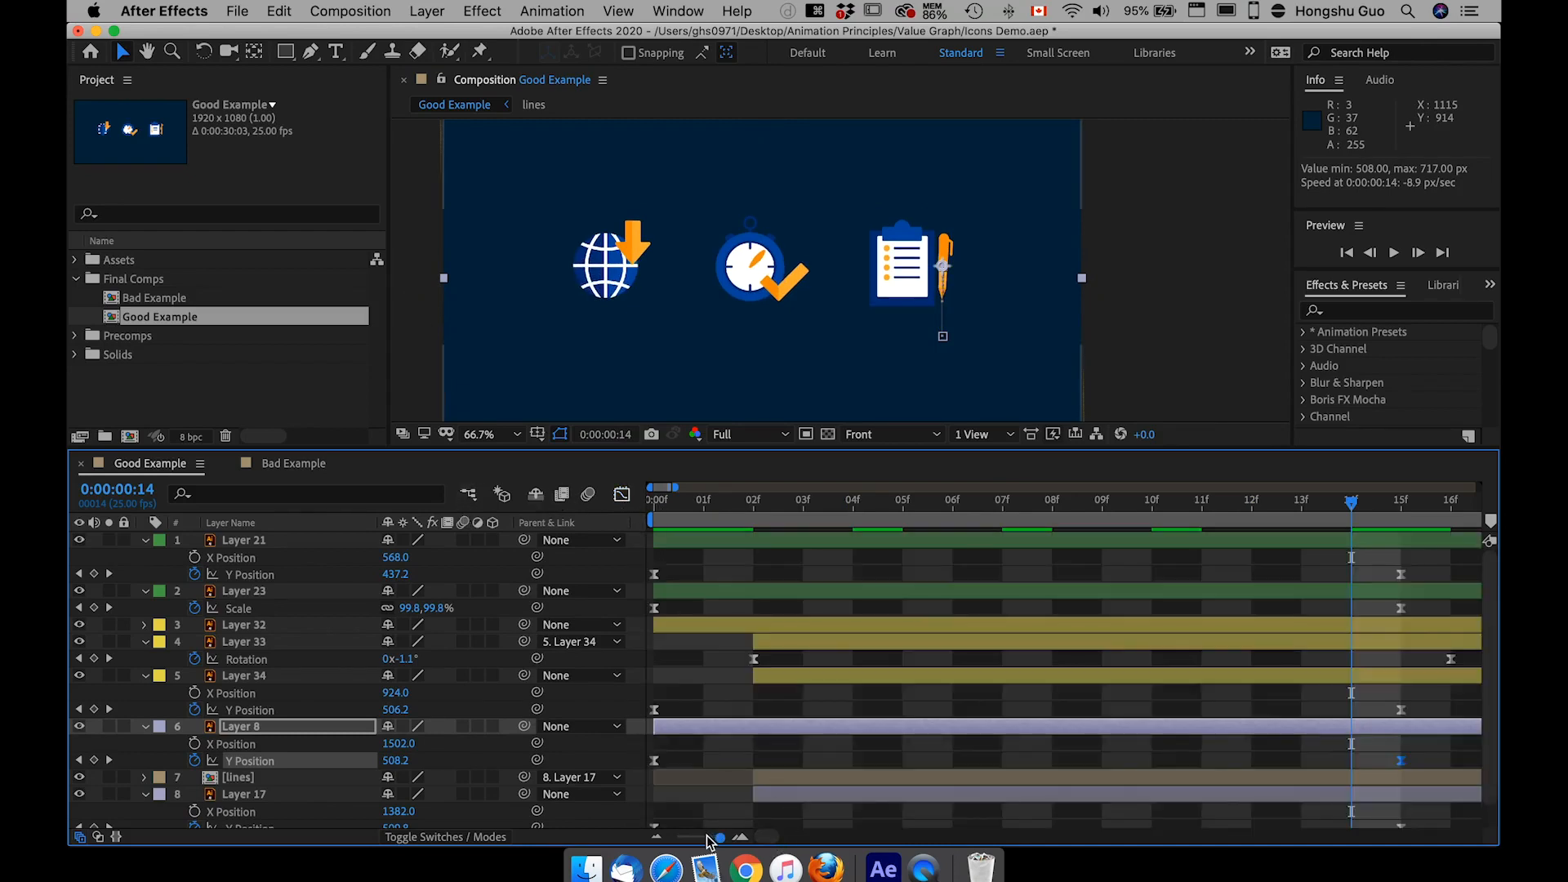
Trim the start of Layer 8 to frame 2 and return to frame 0
left_click_drag(719, 837, 705, 837)
left_click_drag(654, 726, 665, 727)
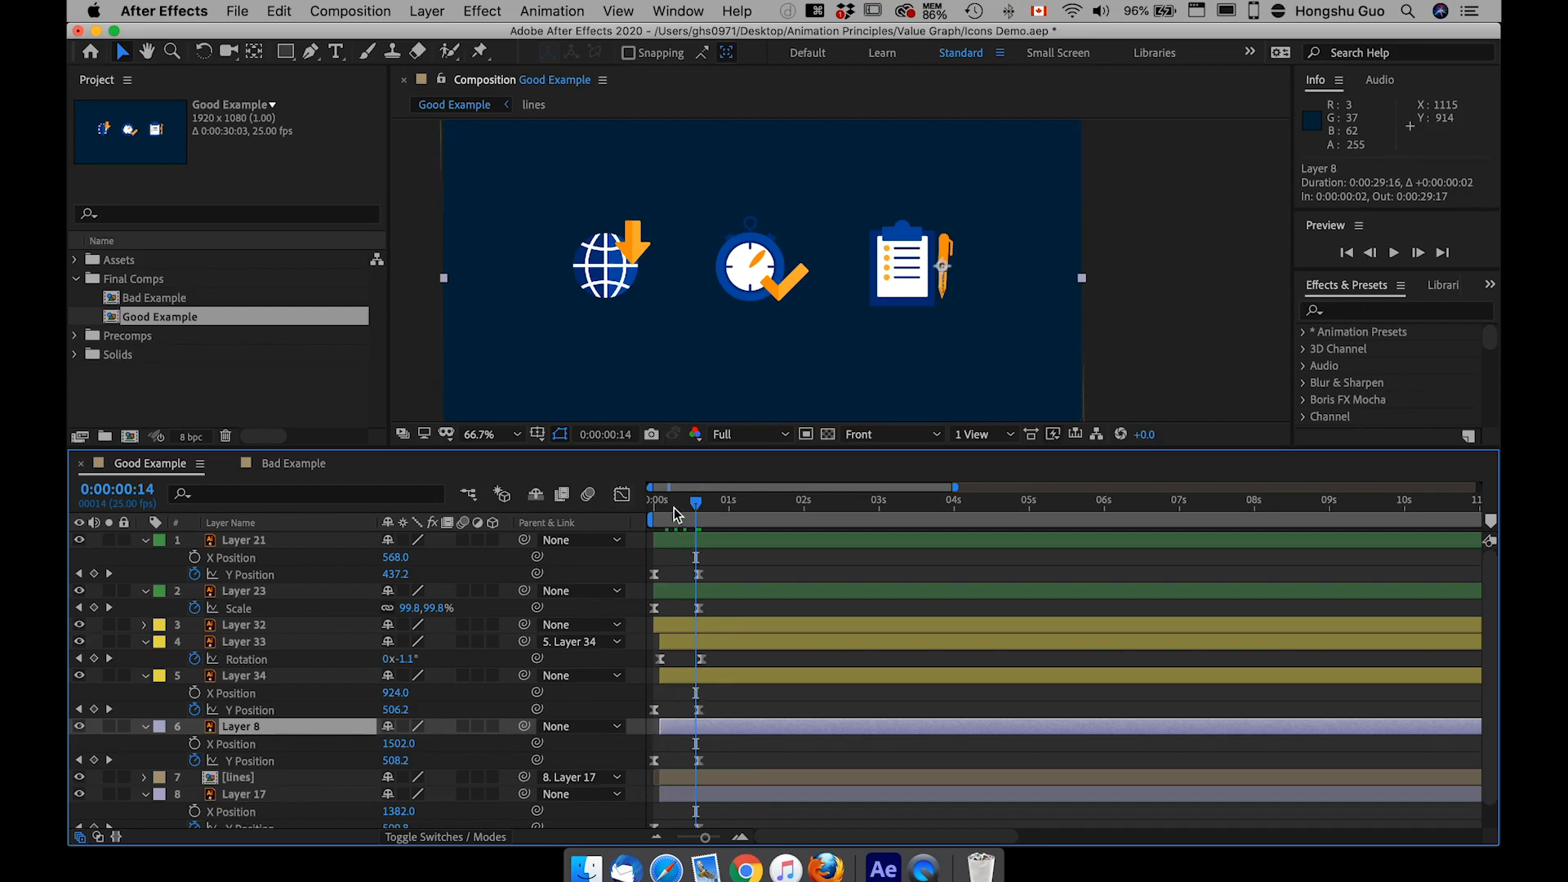
key("Home")
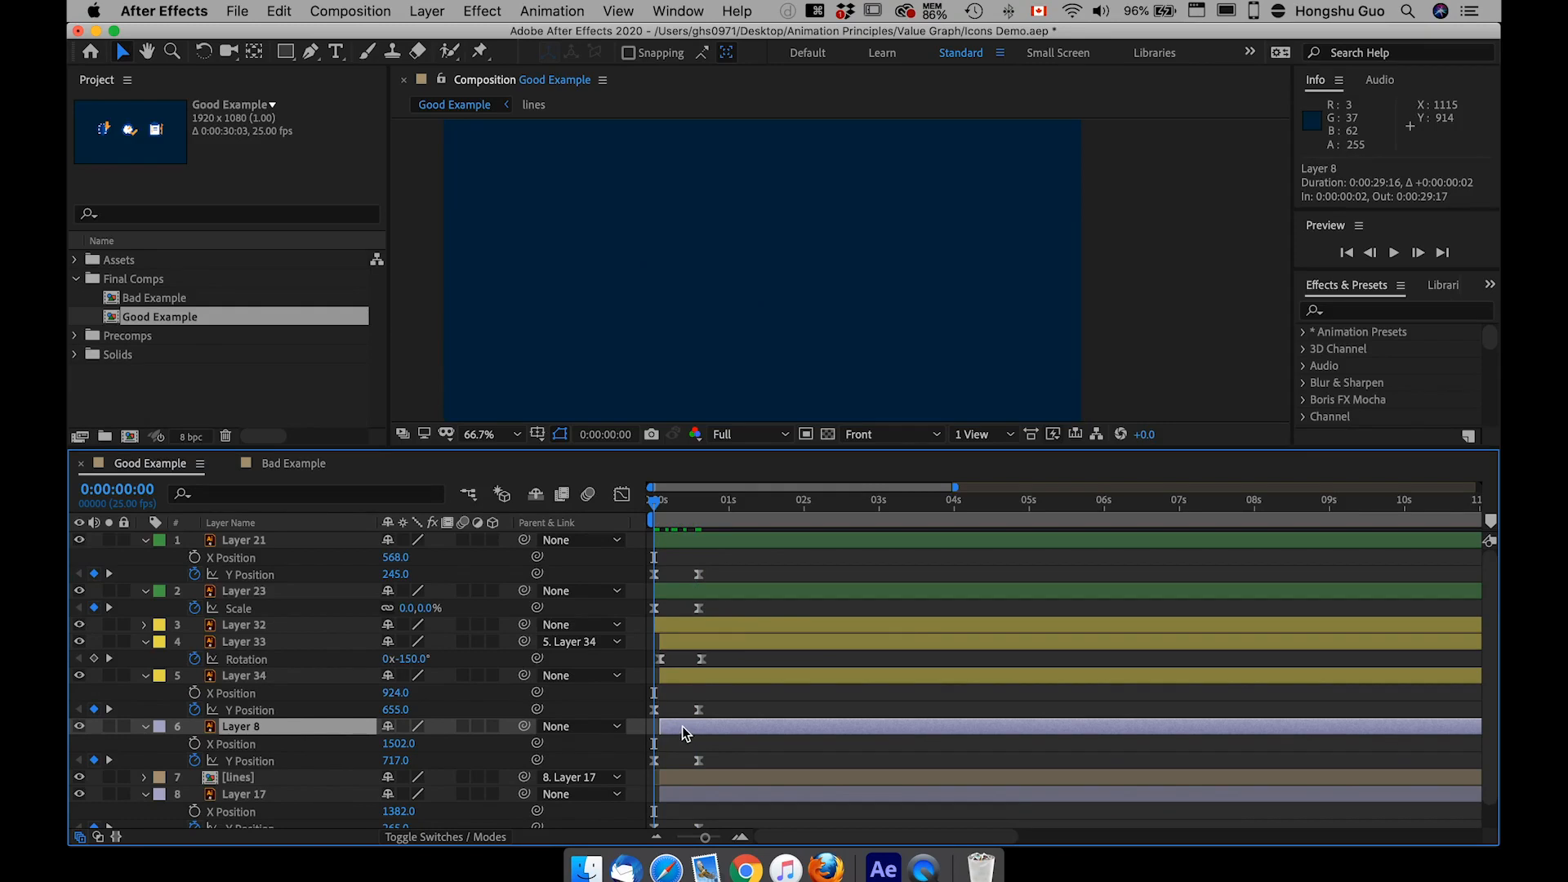
Try sliding Layer 8 later in time versus trimming only its start, and undo the layer moves
left_click_drag(683, 725, 828, 724)
mouse_move(713, 727)
left_mouse_down()
mouse_move(778, 728)
mouse_move(736, 733)
left_mouse_up()
key("cmd+z")
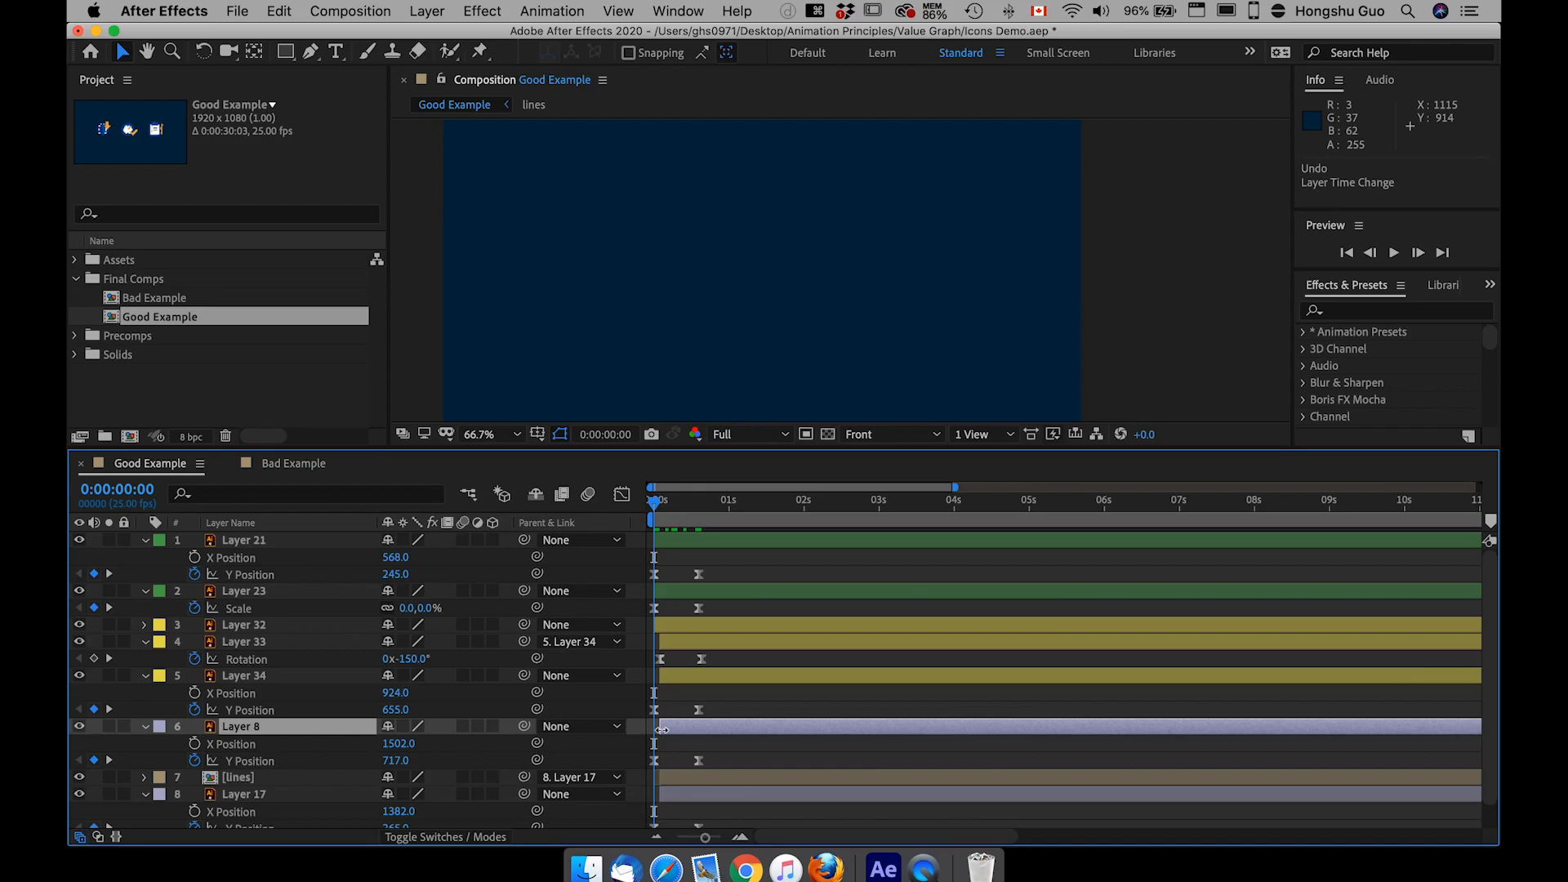
mouse_move(662, 729)
left_mouse_down()
mouse_move(806, 731)
mouse_move(670, 731)
mouse_move(764, 732)
mouse_move(688, 732)
left_mouse_up()
left_click_drag(770, 735, 722, 739)
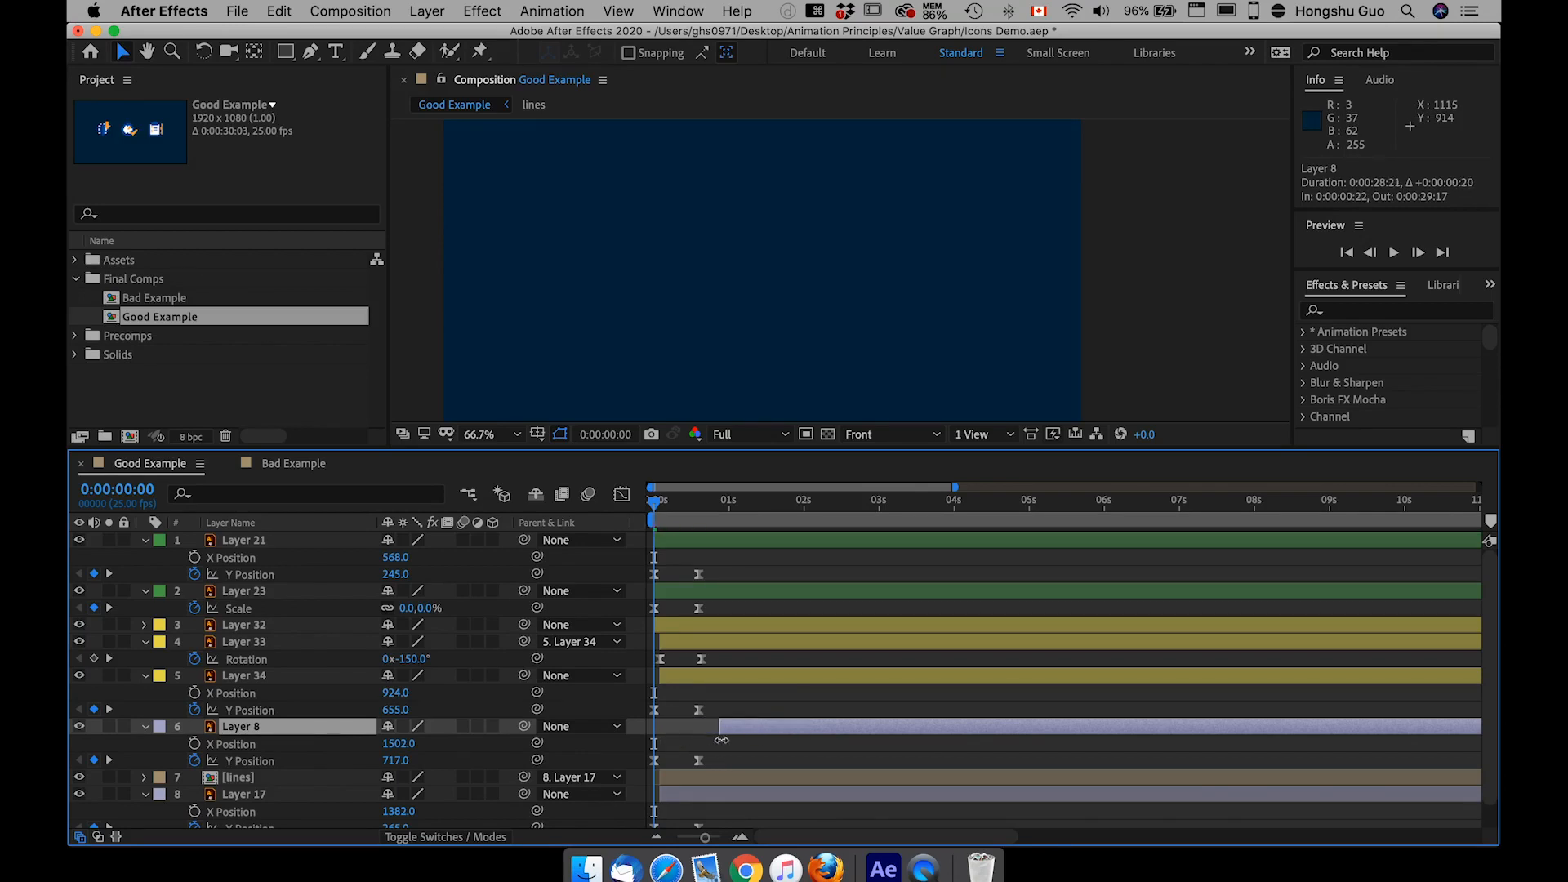
mouse_move(691, 736)
left_mouse_down()
mouse_move(662, 735)
mouse_move(756, 735)
mouse_move(666, 734)
left_mouse_up()
left_click_drag(696, 727, 747, 729)
key("super+z")
key("super+z")
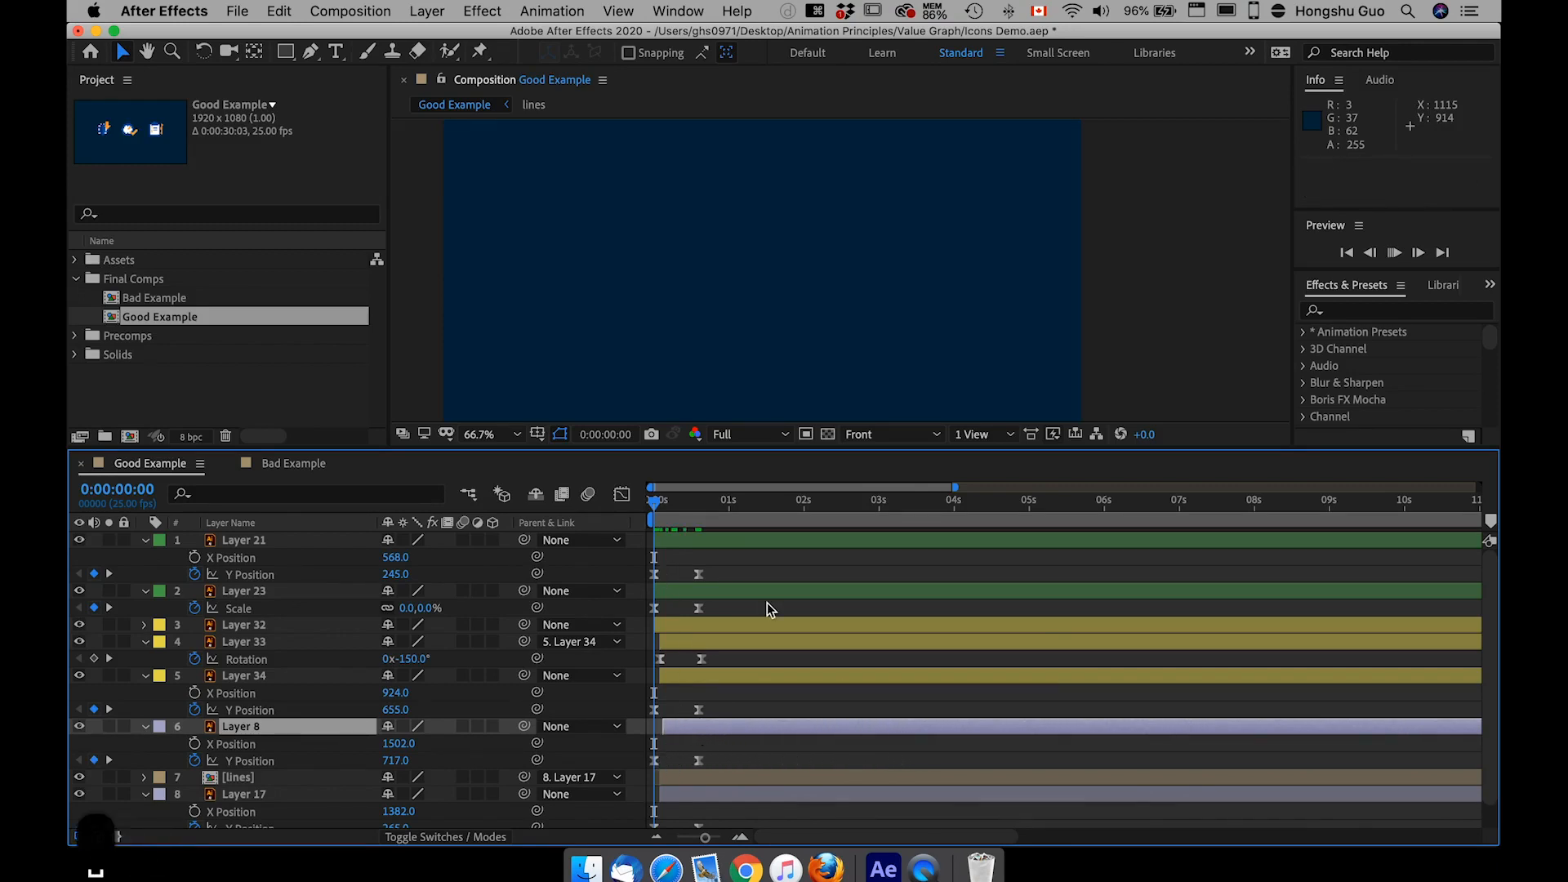
Play back the icon animation from the start and scrub the playhead to frame 10
key("space")
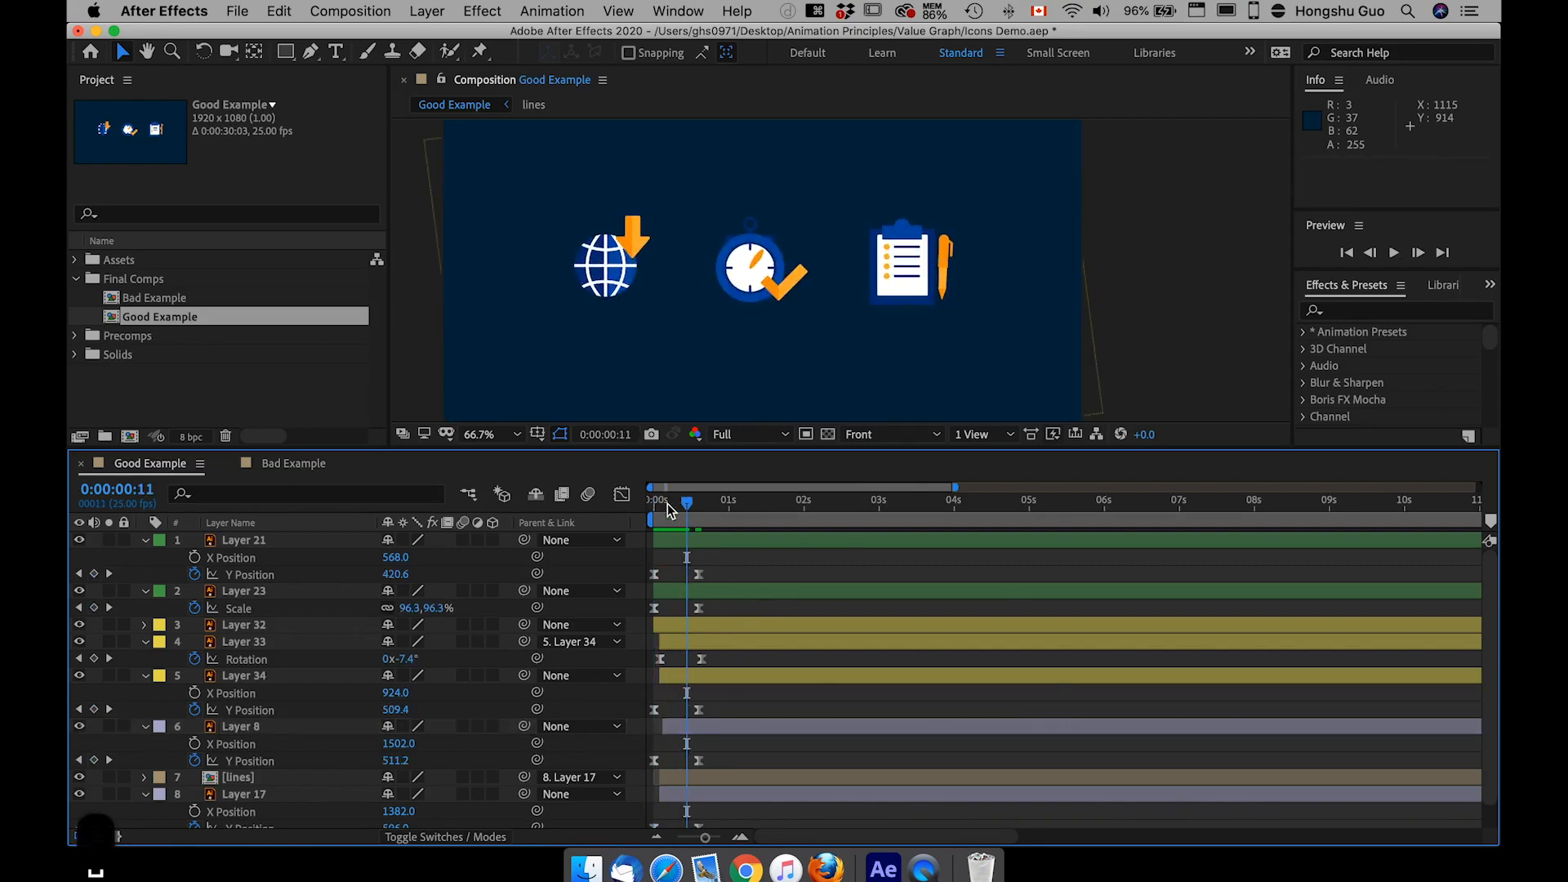
left_click(649, 508)
key("space")
left_click_drag(658, 507, 686, 506)
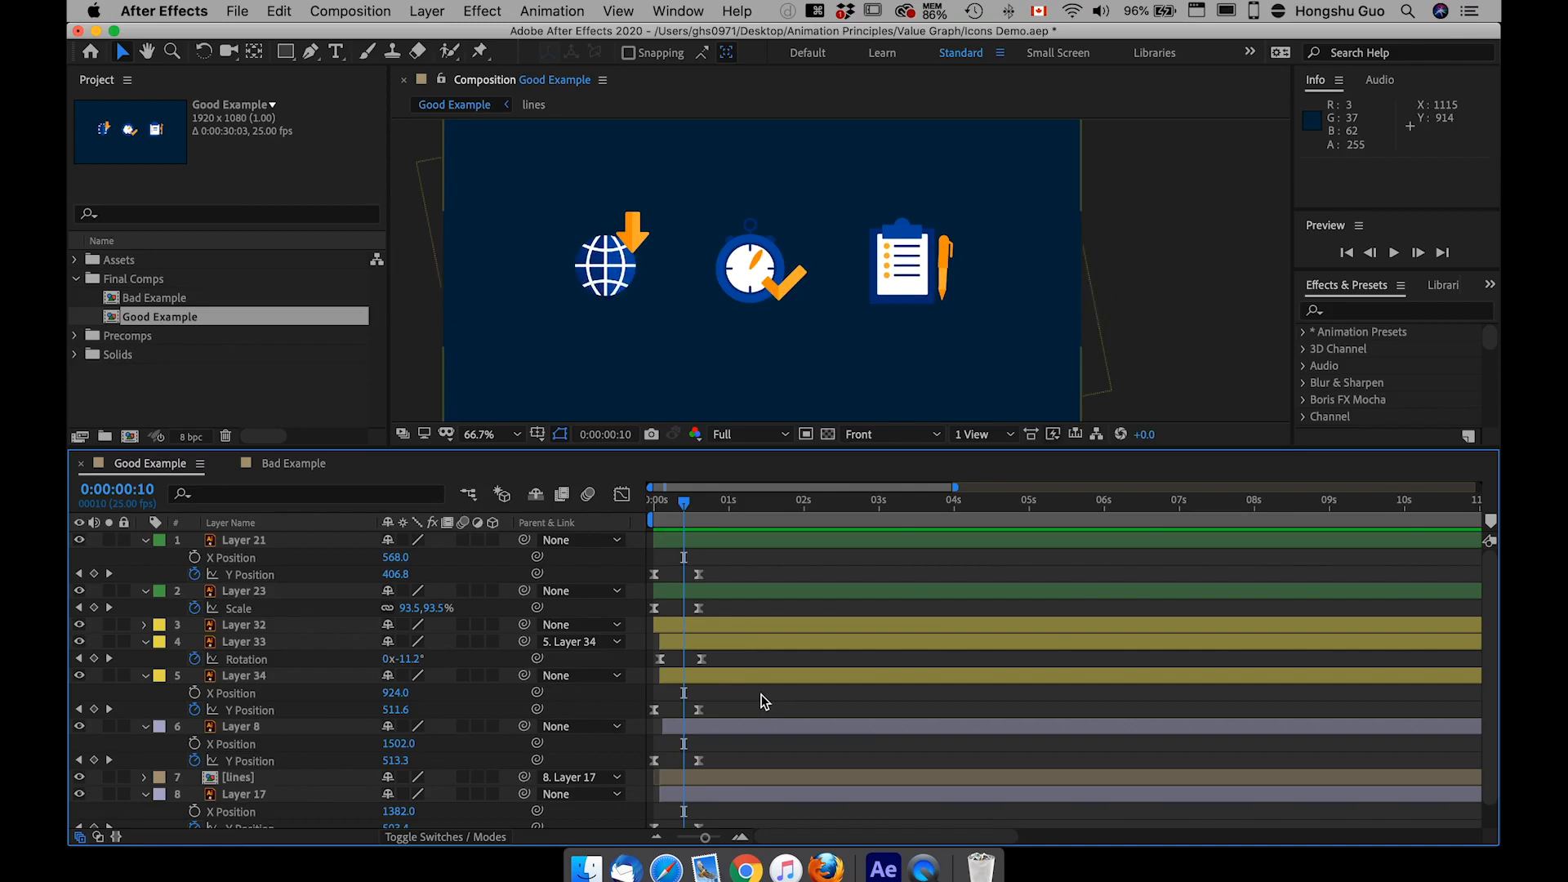
Open the lines precomposition and magnify the viewer around its dots and lines
scroll(762, 702, "down", 1)
left_click(230, 758)
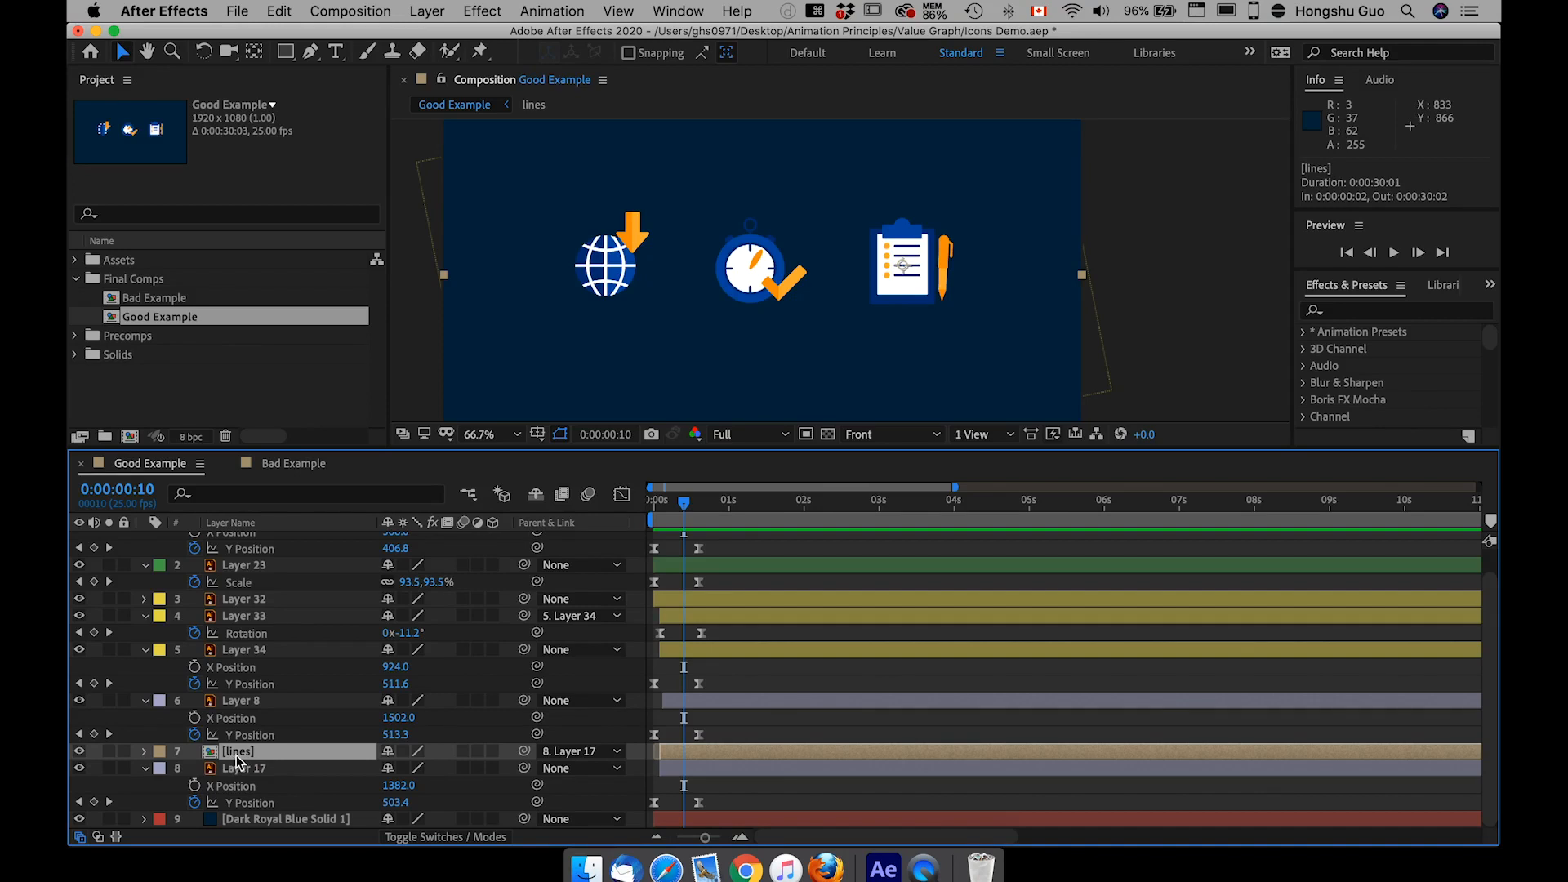
double_click(234, 754)
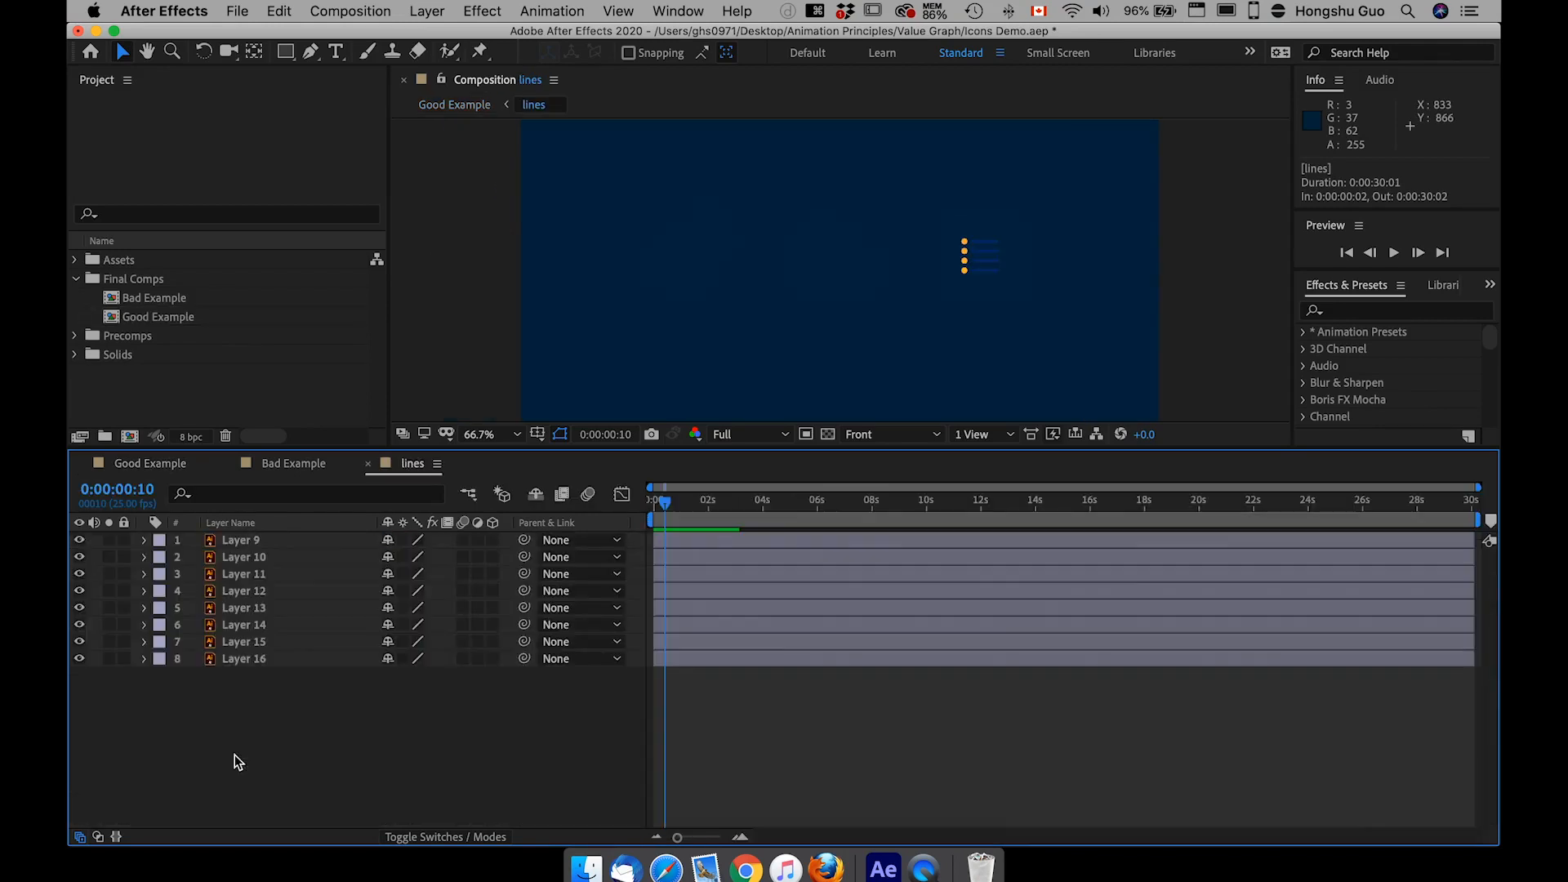
key("z")
left_click_drag(920, 185, 1068, 328)
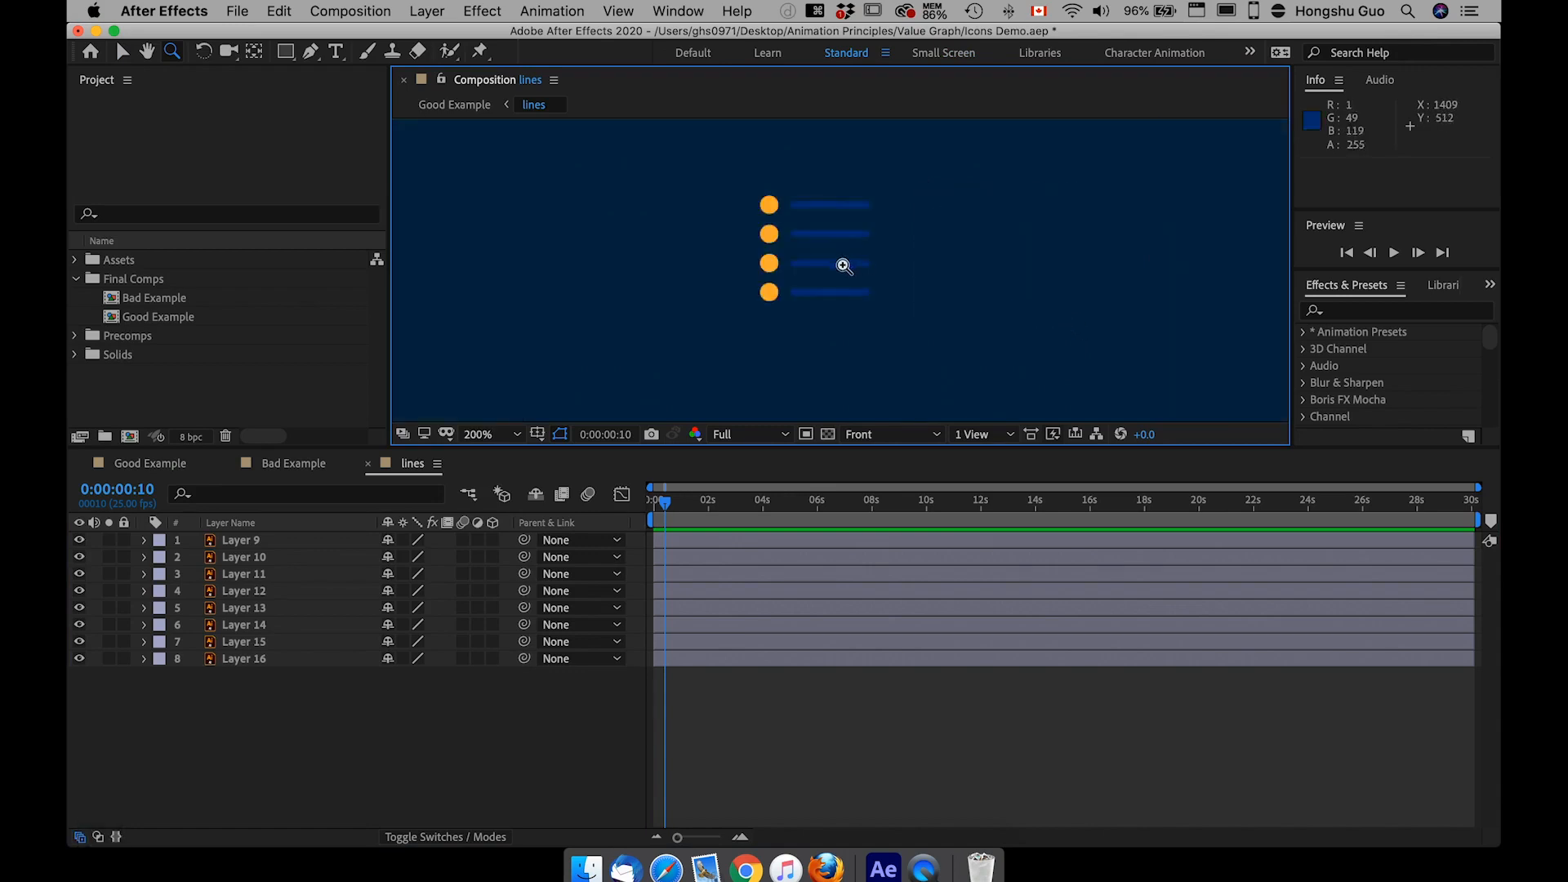
key("v")
Toggle the visibility of Layers 9 to 16 individually to identify which dot or line each one holds
left_click(229, 542)
left_click(79, 541)
left_click(81, 540)
left_click(82, 541)
left_click(82, 558)
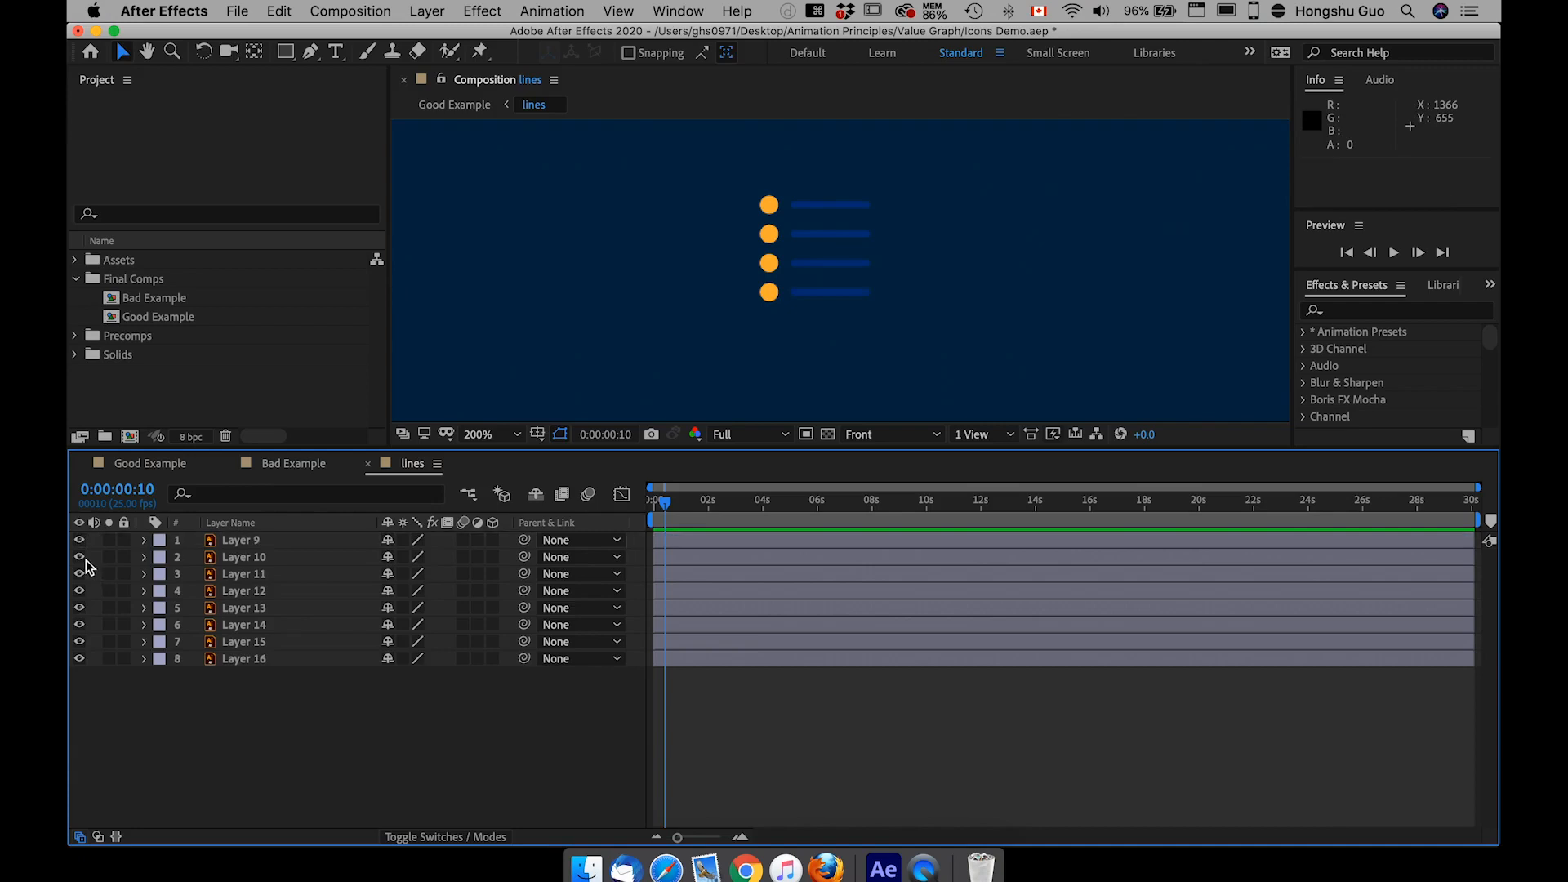
left_click(81, 558)
left_click(82, 574)
left_click(81, 574)
left_click(82, 591)
left_click(81, 592)
left_click(80, 609)
left_click(80, 609)
left_click(80, 625)
left_click(81, 626)
left_click(80, 643)
left_click(80, 628)
left_click(80, 659)
left_click(243, 542)
left_click(239, 562)
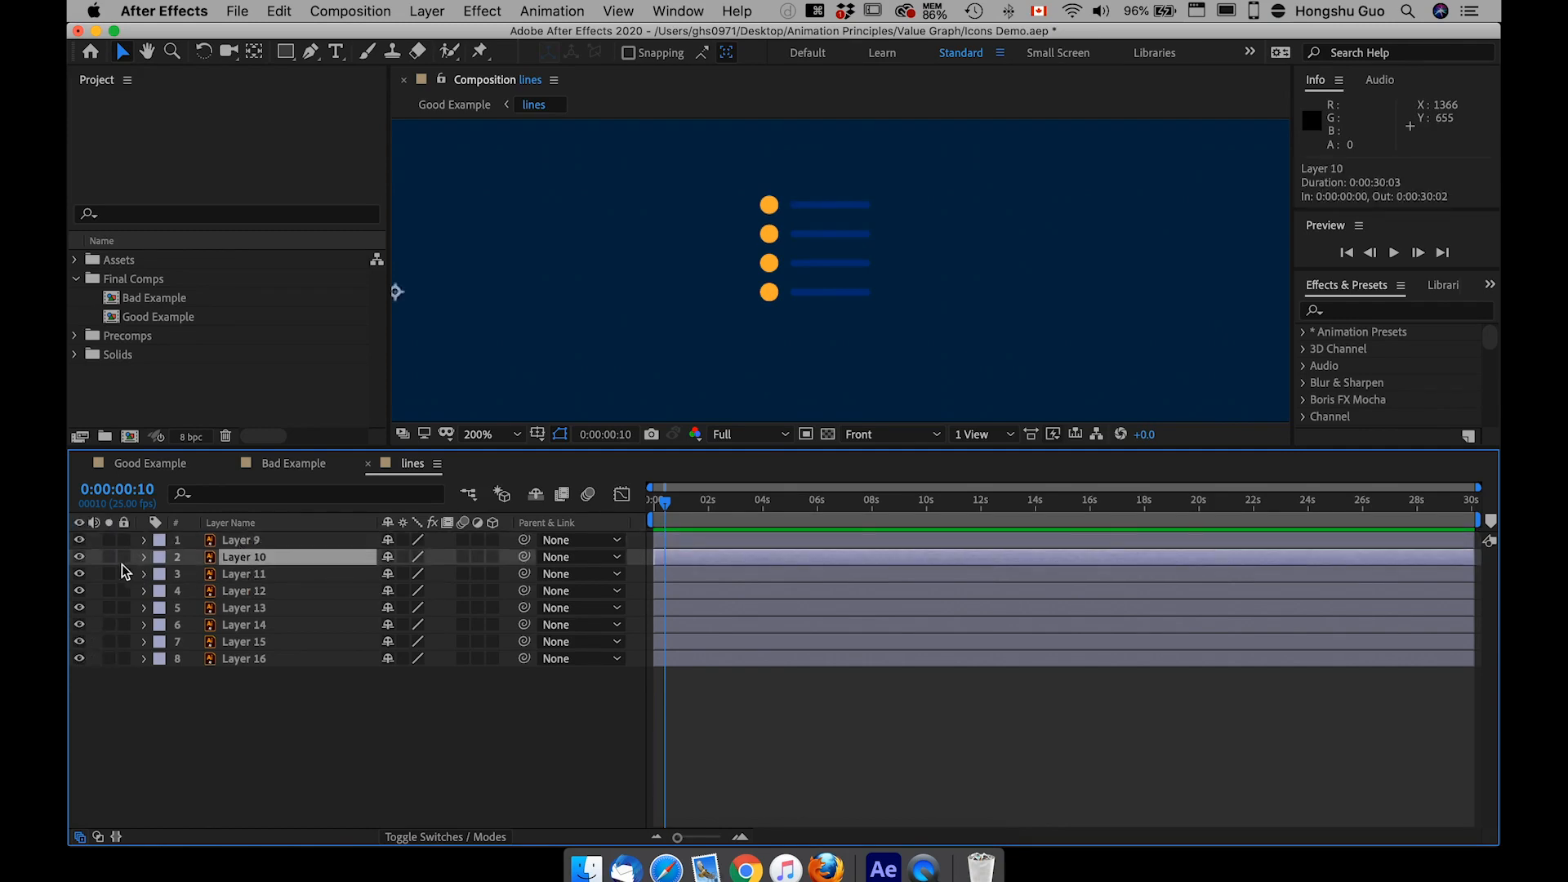
left_click(80, 557)
left_click(80, 557)
left_click(223, 576)
left_click(79, 574)
left_click(79, 575)
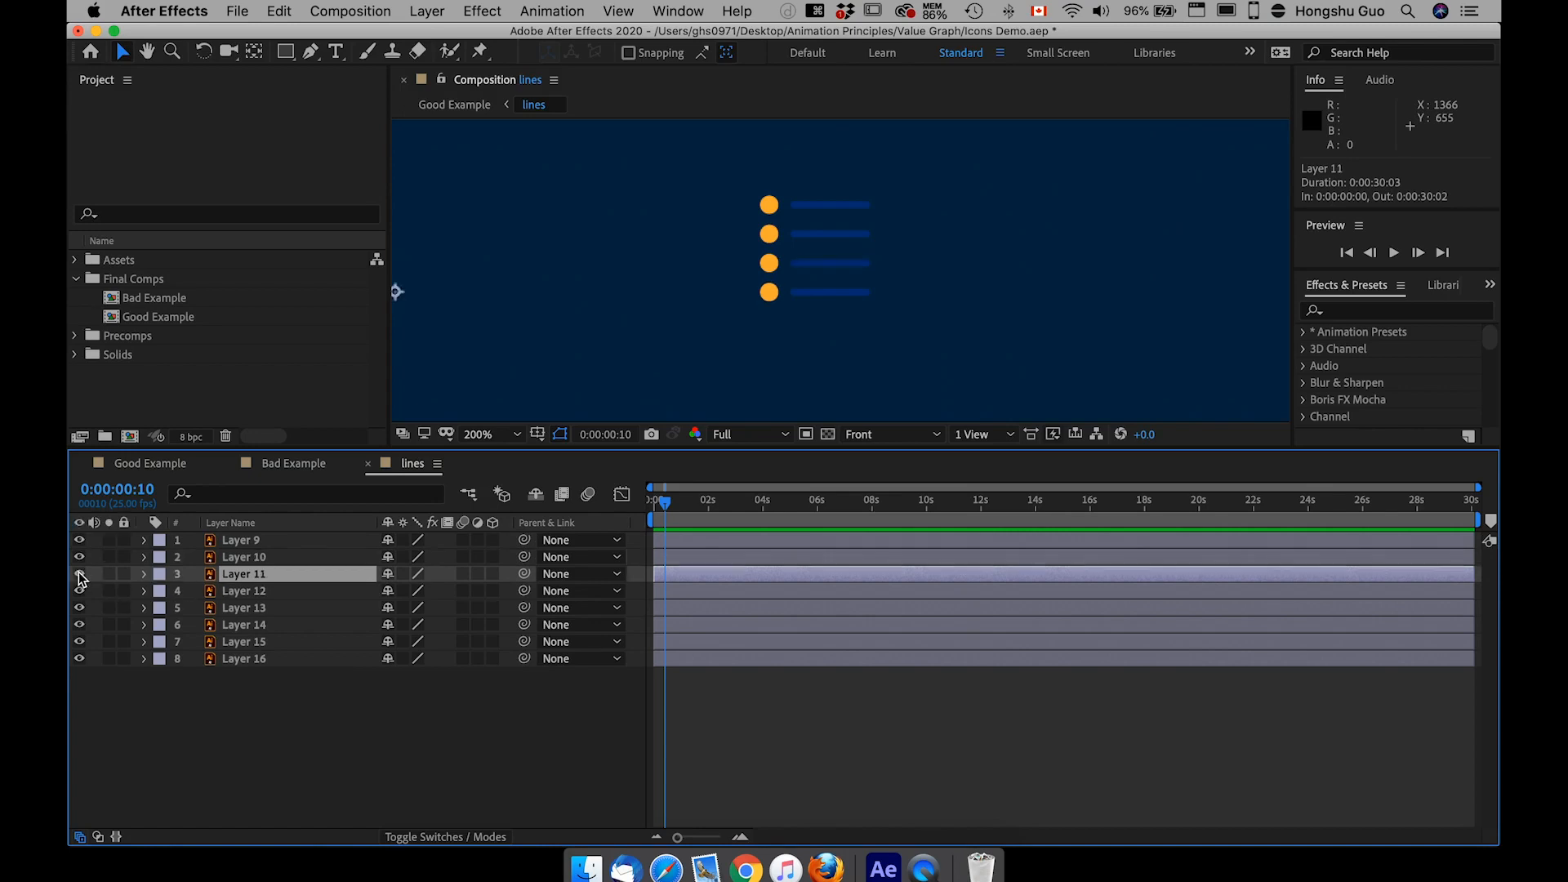
left_click(235, 658)
left_click(82, 660)
left_click(81, 644)
left_click(82, 645)
Move Layer 15 to the top of the layer stack and reveal its Scale property at frame 0
left_click_drag(233, 645, 247, 543)
left_click(649, 502)
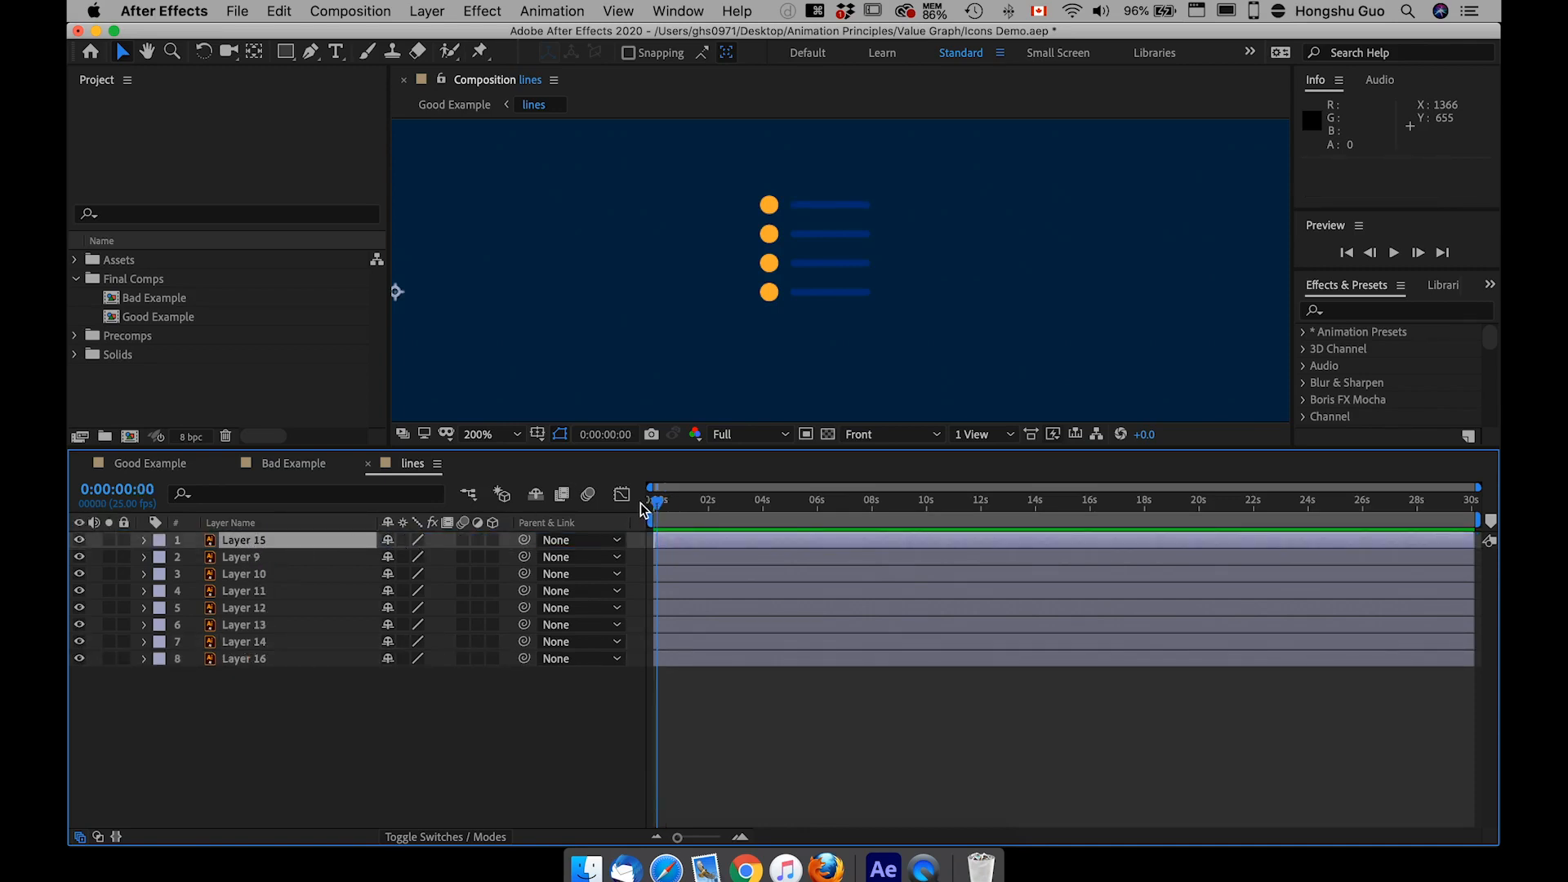
left_click(265, 539)
key("s")
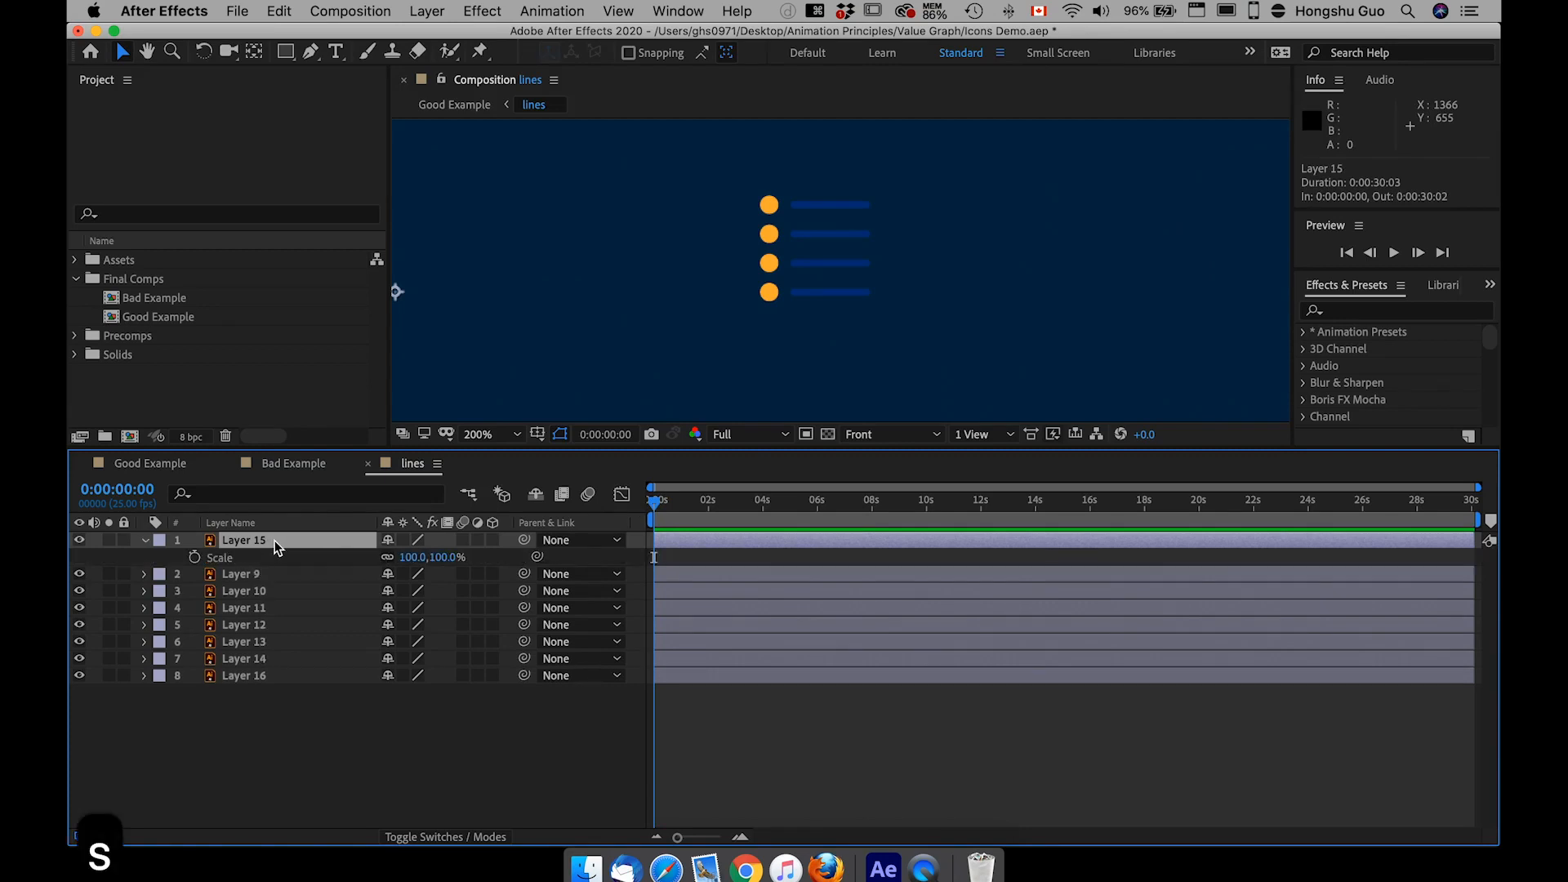
Move Layer 15's anchor point to the left end of the uppermost blue line with the Pan Behind tool, and deselect the layer
left_click(254, 52)
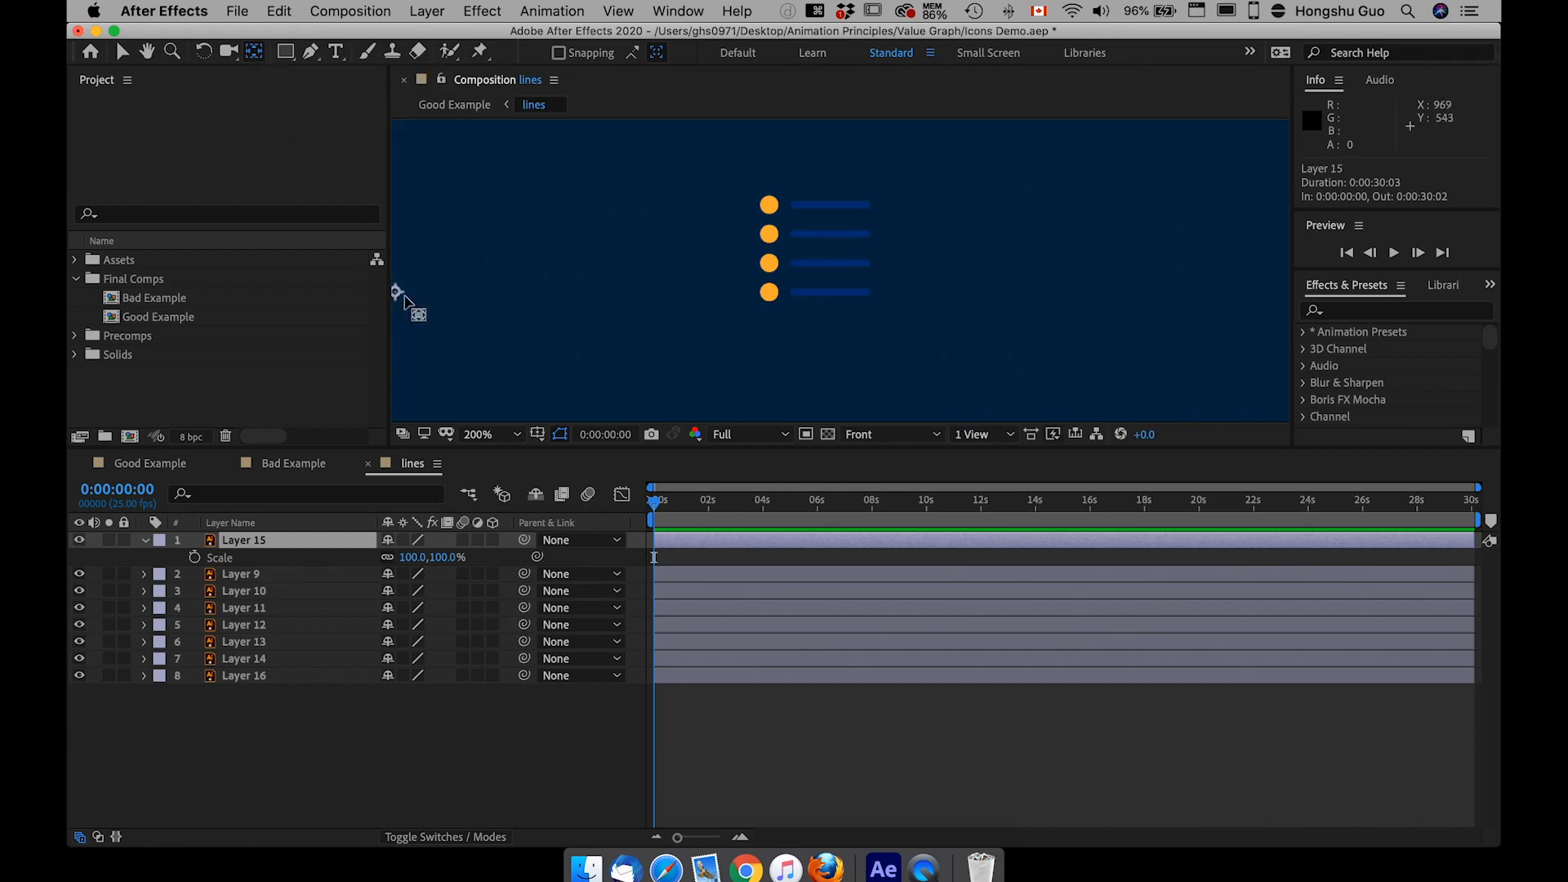
key("super+minus")
left_click_drag(618, 281, 808, 236)
key("super+equal")
key("super+equal")
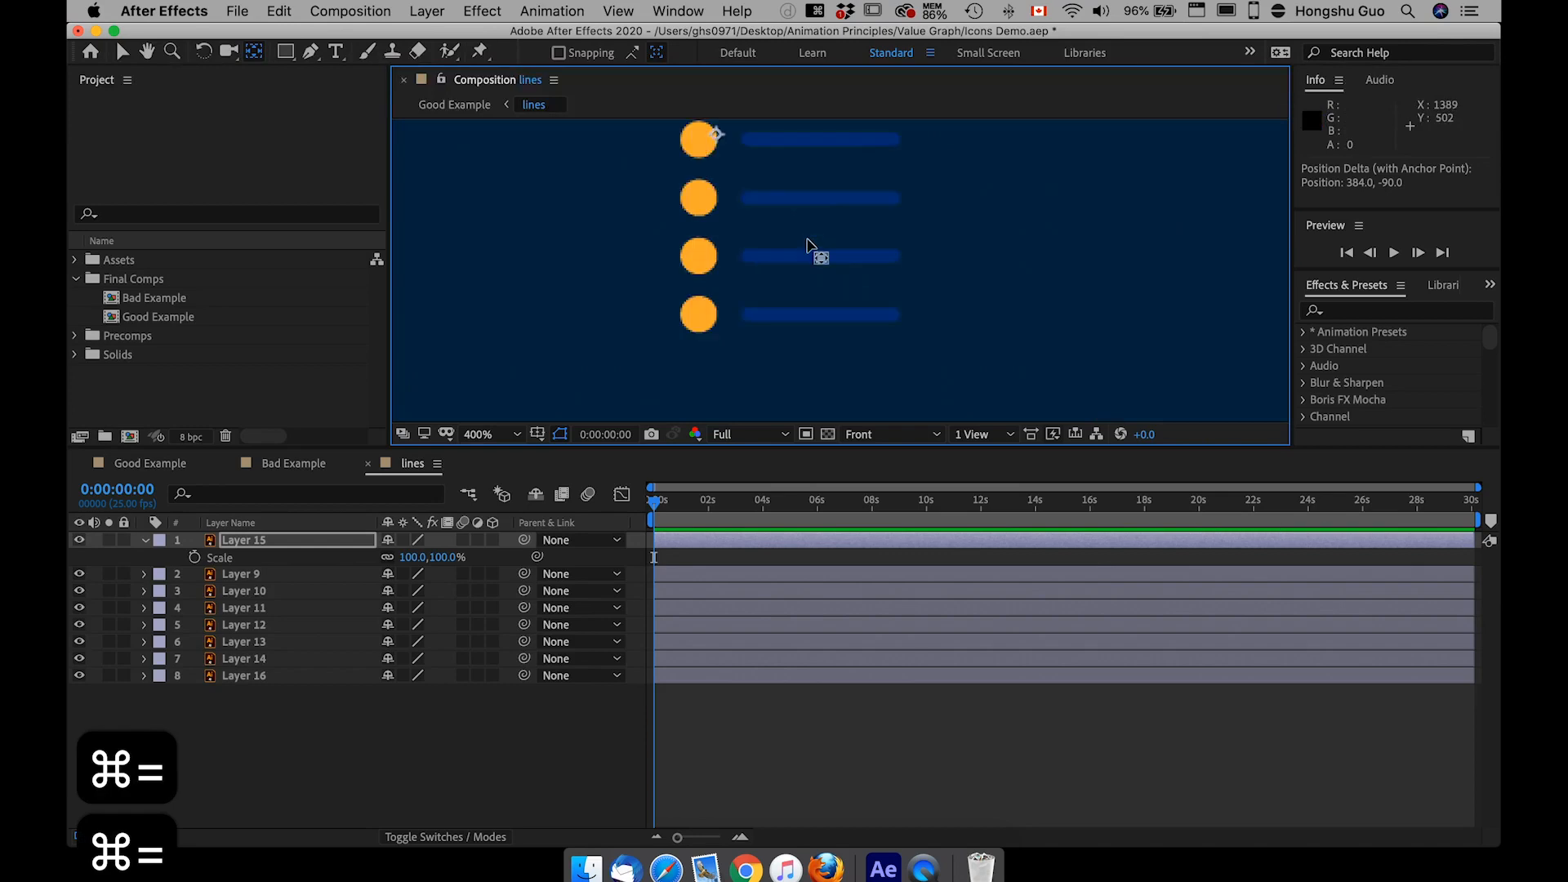
mouse_move(717, 139)
left_mouse_down()
mouse_move(752, 150)
mouse_move(744, 140)
left_mouse_up()
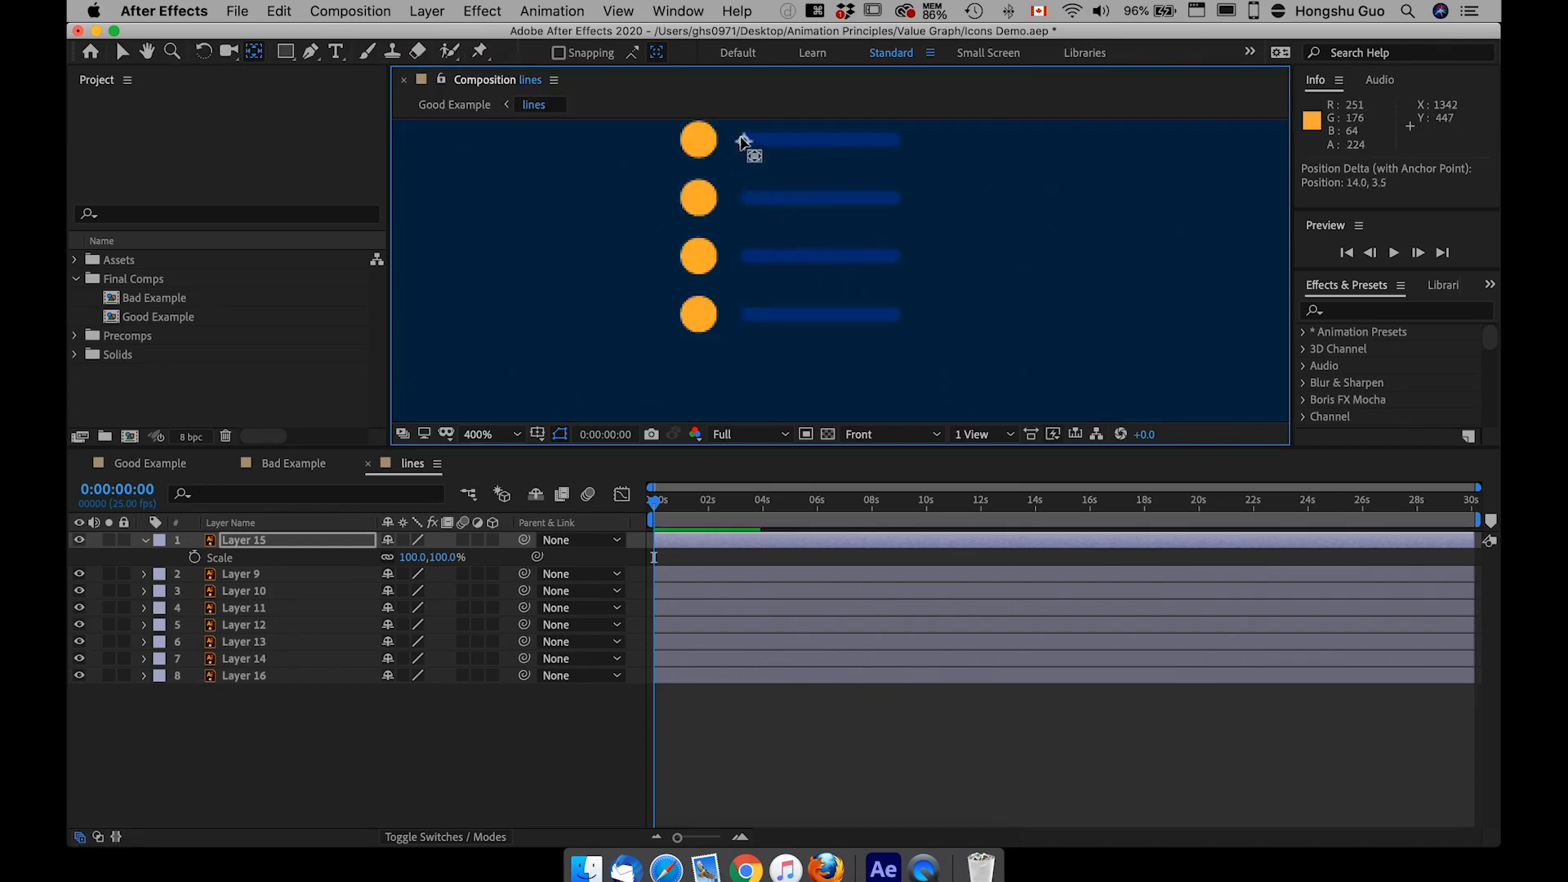
left_click(253, 727)
left_click(242, 527)
left_click(245, 525)
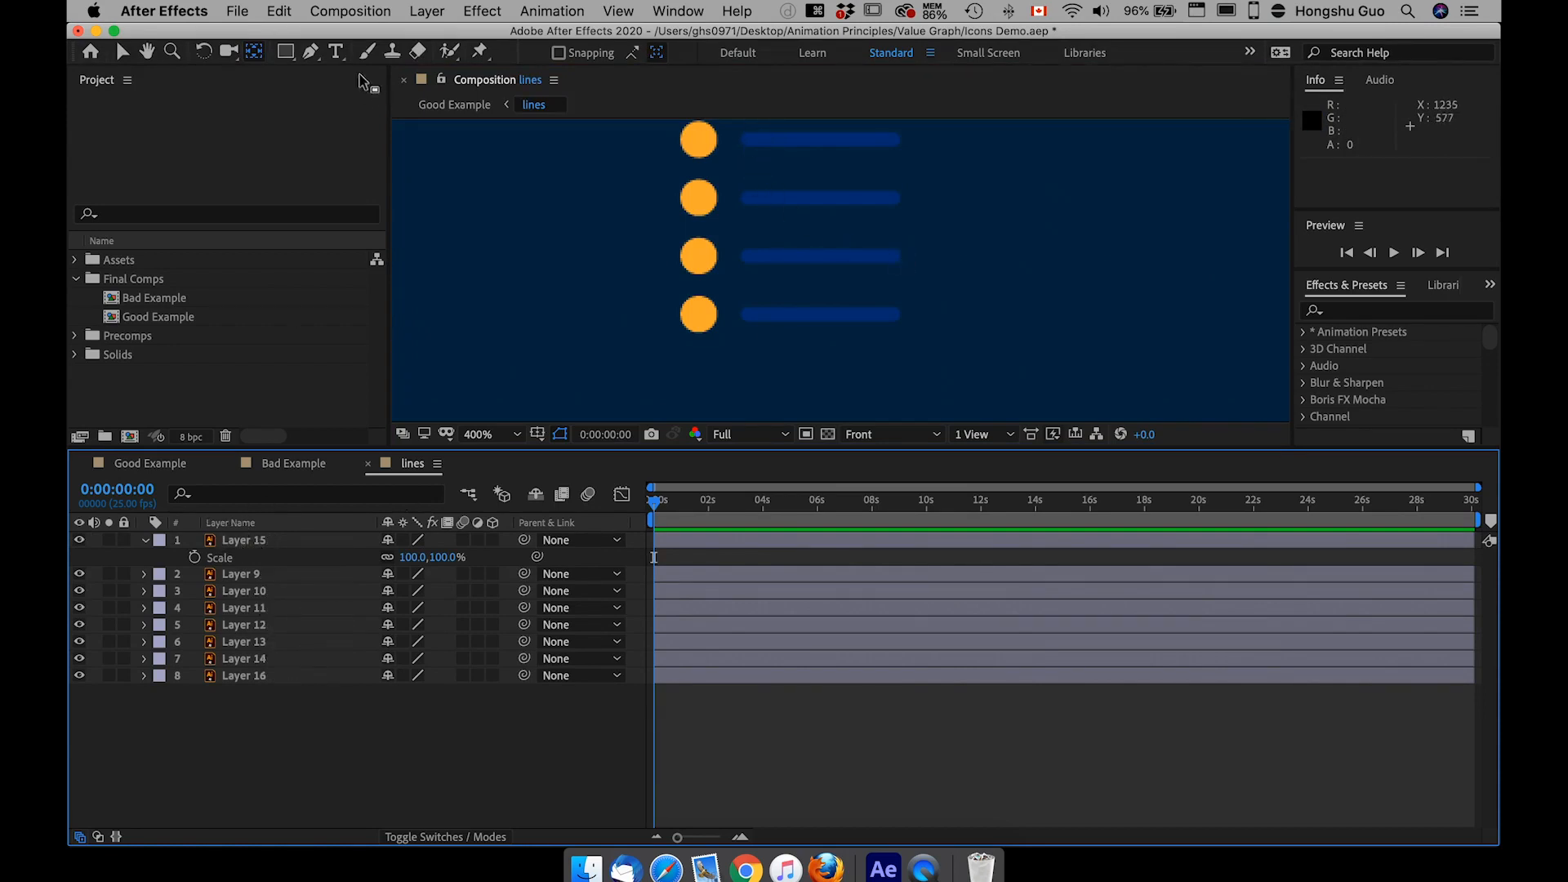
Unlink Layer 15's Scale dimensions and set a Scale keyframe at frame 0
left_click(306, 147)
key("v")
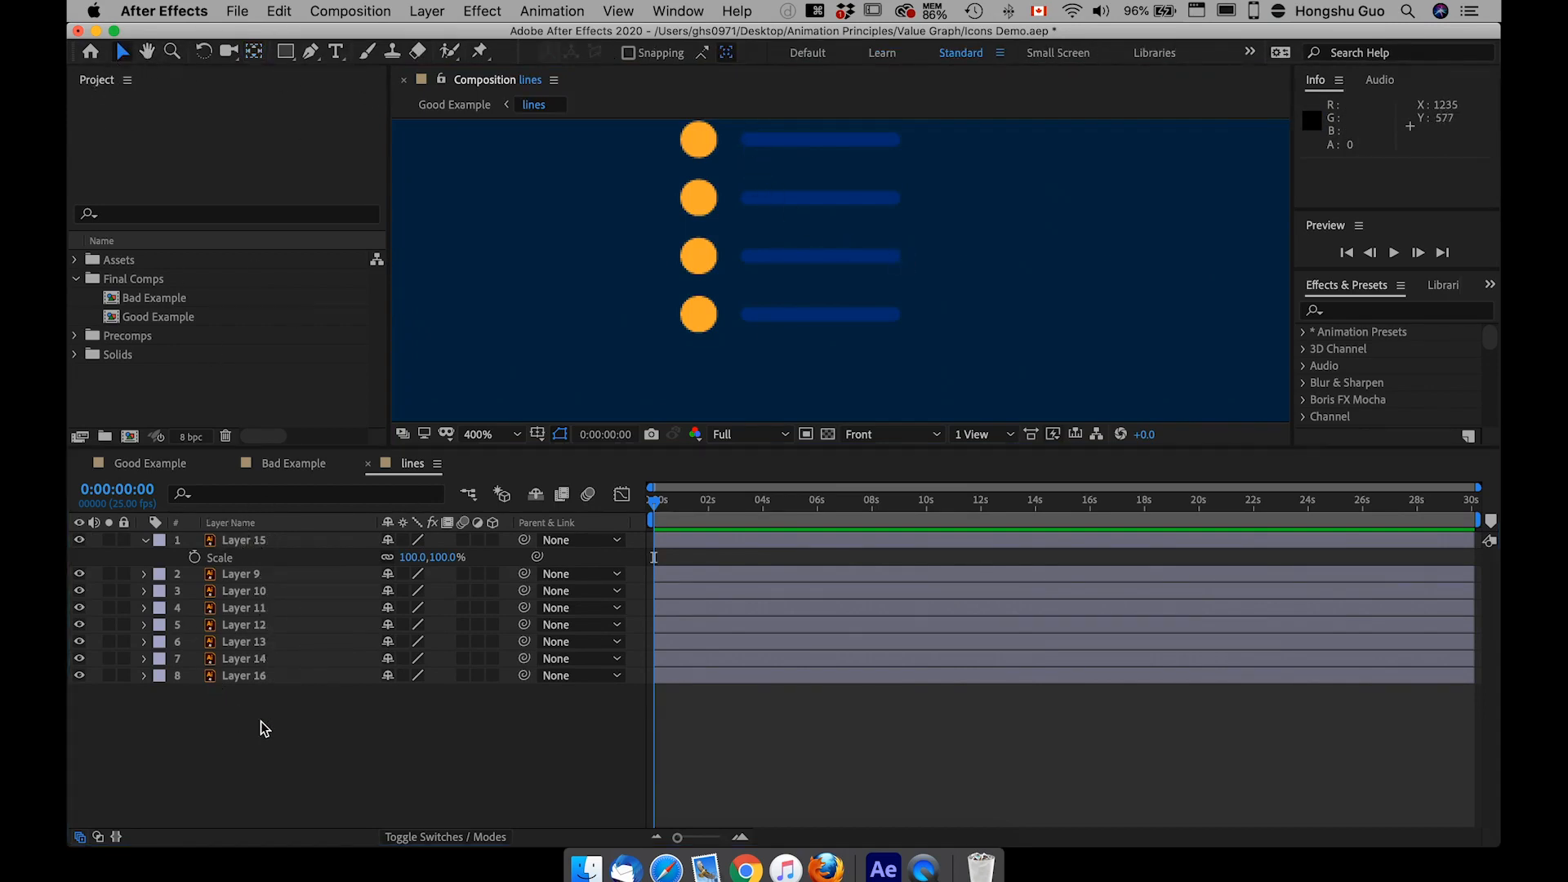
left_click(258, 542)
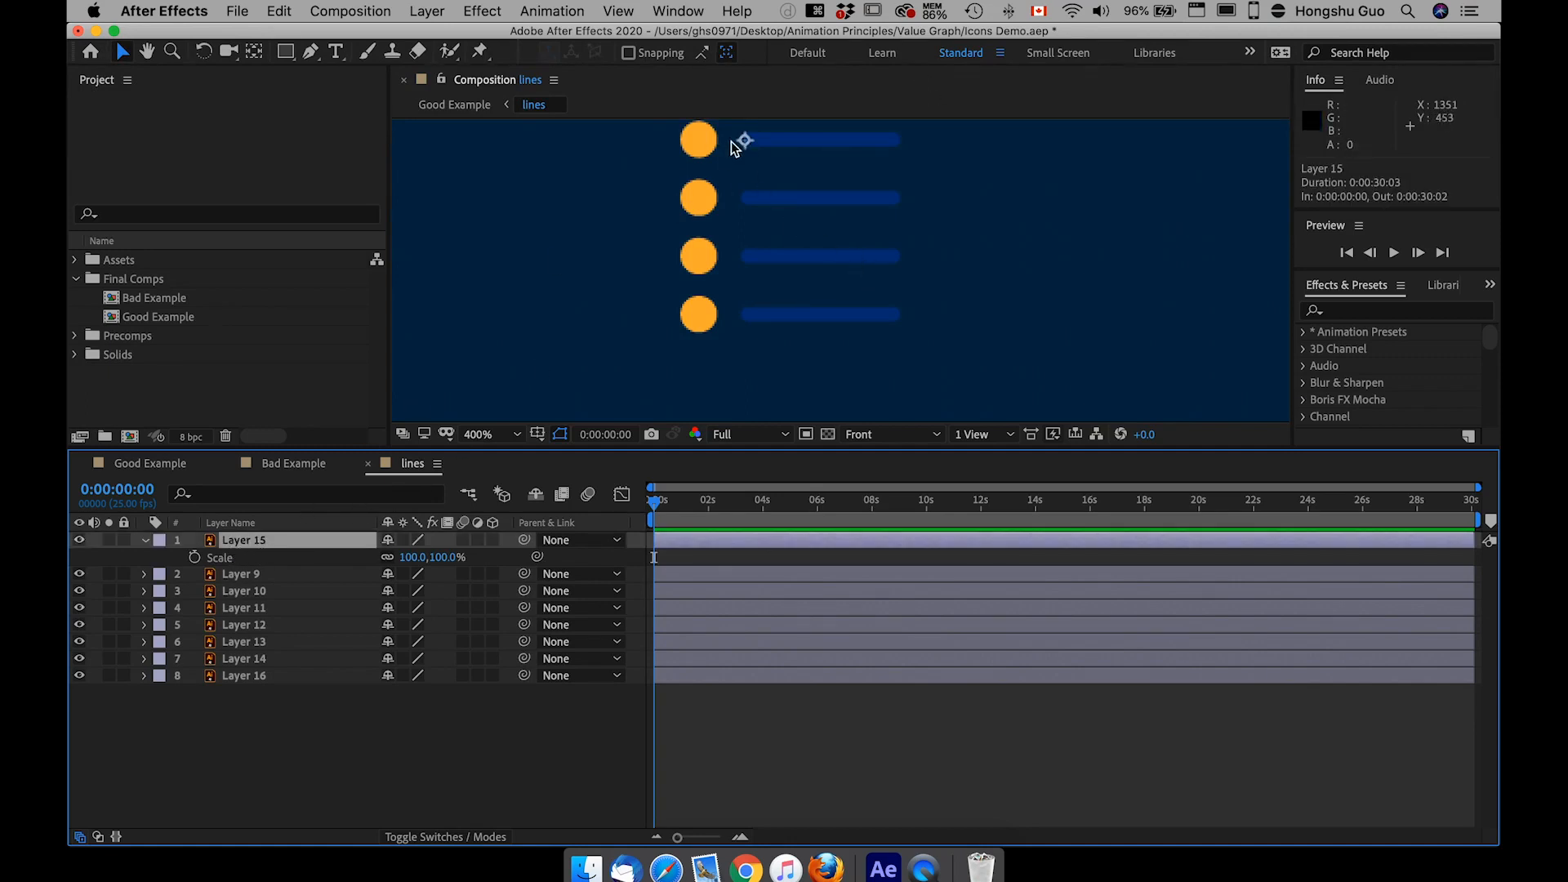
left_click_drag(810, 147, 770, 183)
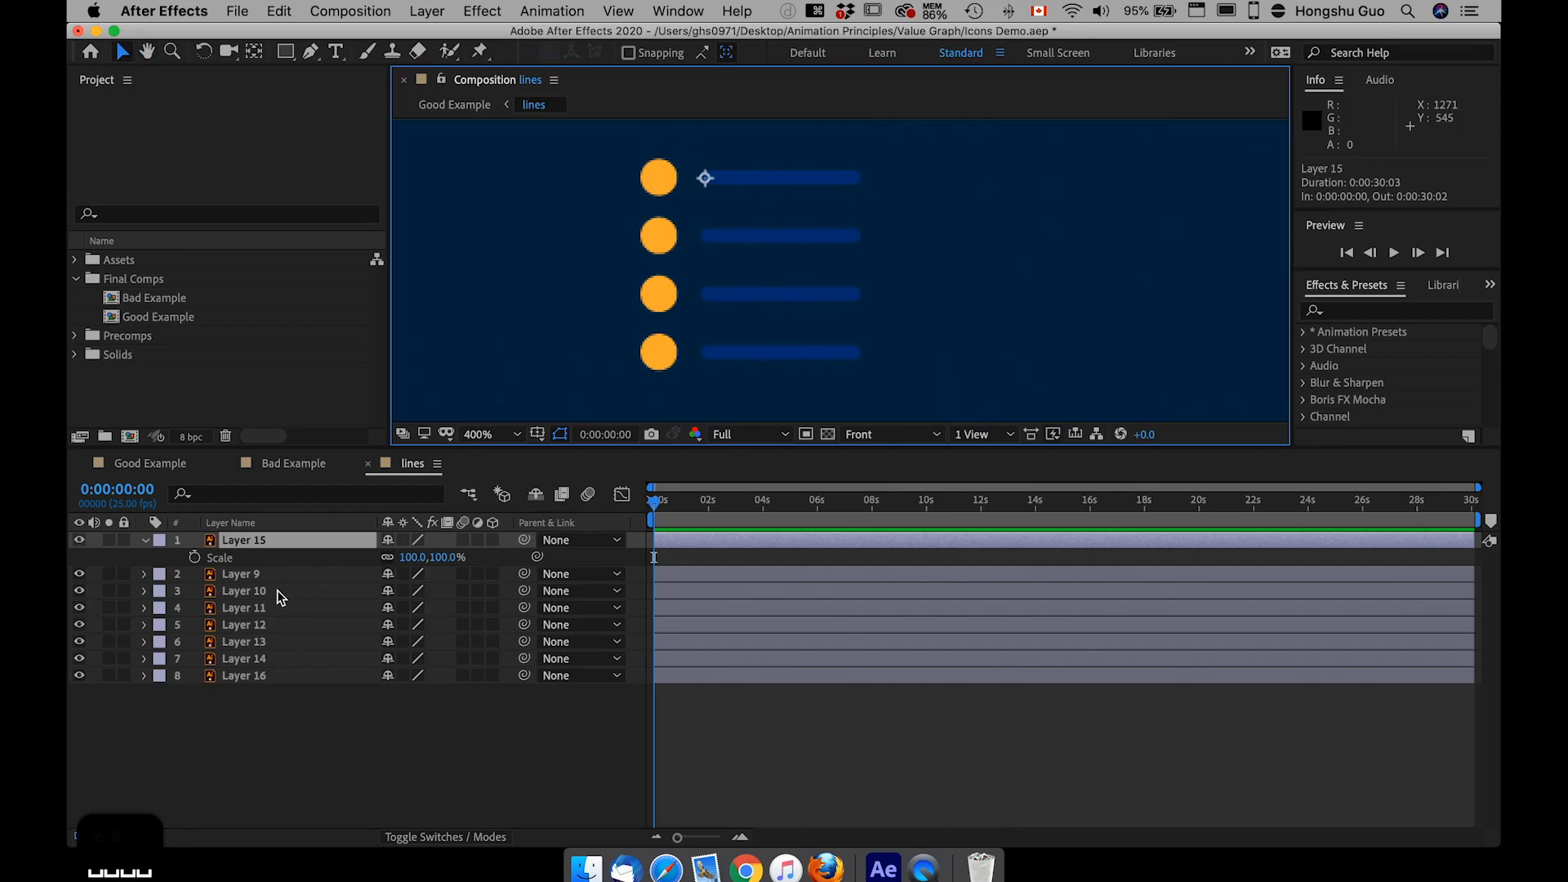
left_click(388, 558)
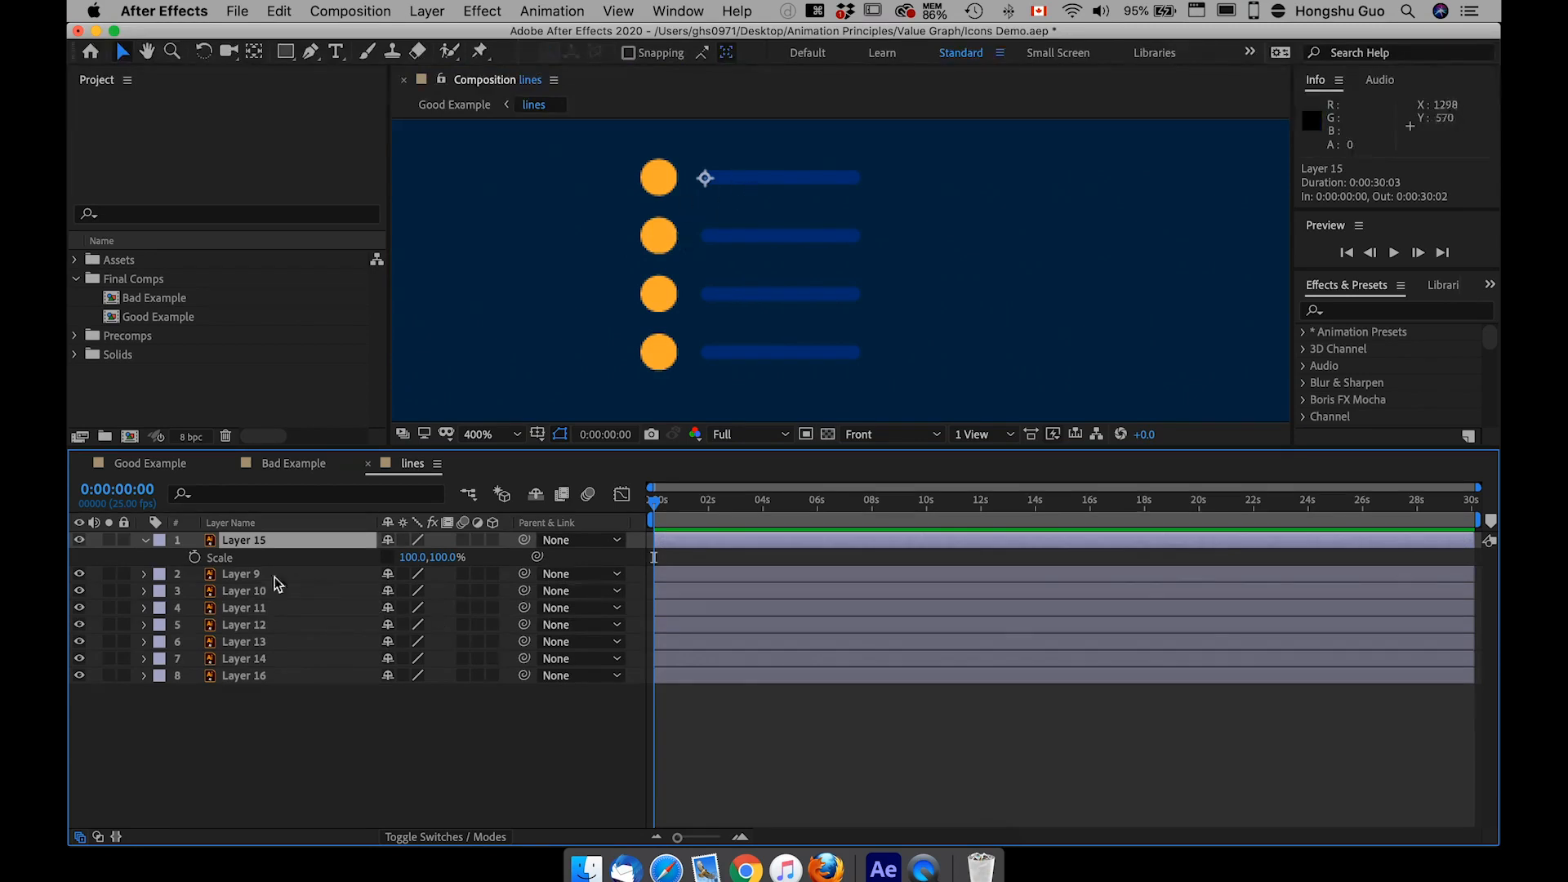
left_click(195, 558)
Animate Layer 15's horizontal Scale from 0% at frame 0 to 100% at frame 10, and preview the motion
left_click_drag(654, 560, 652, 560)
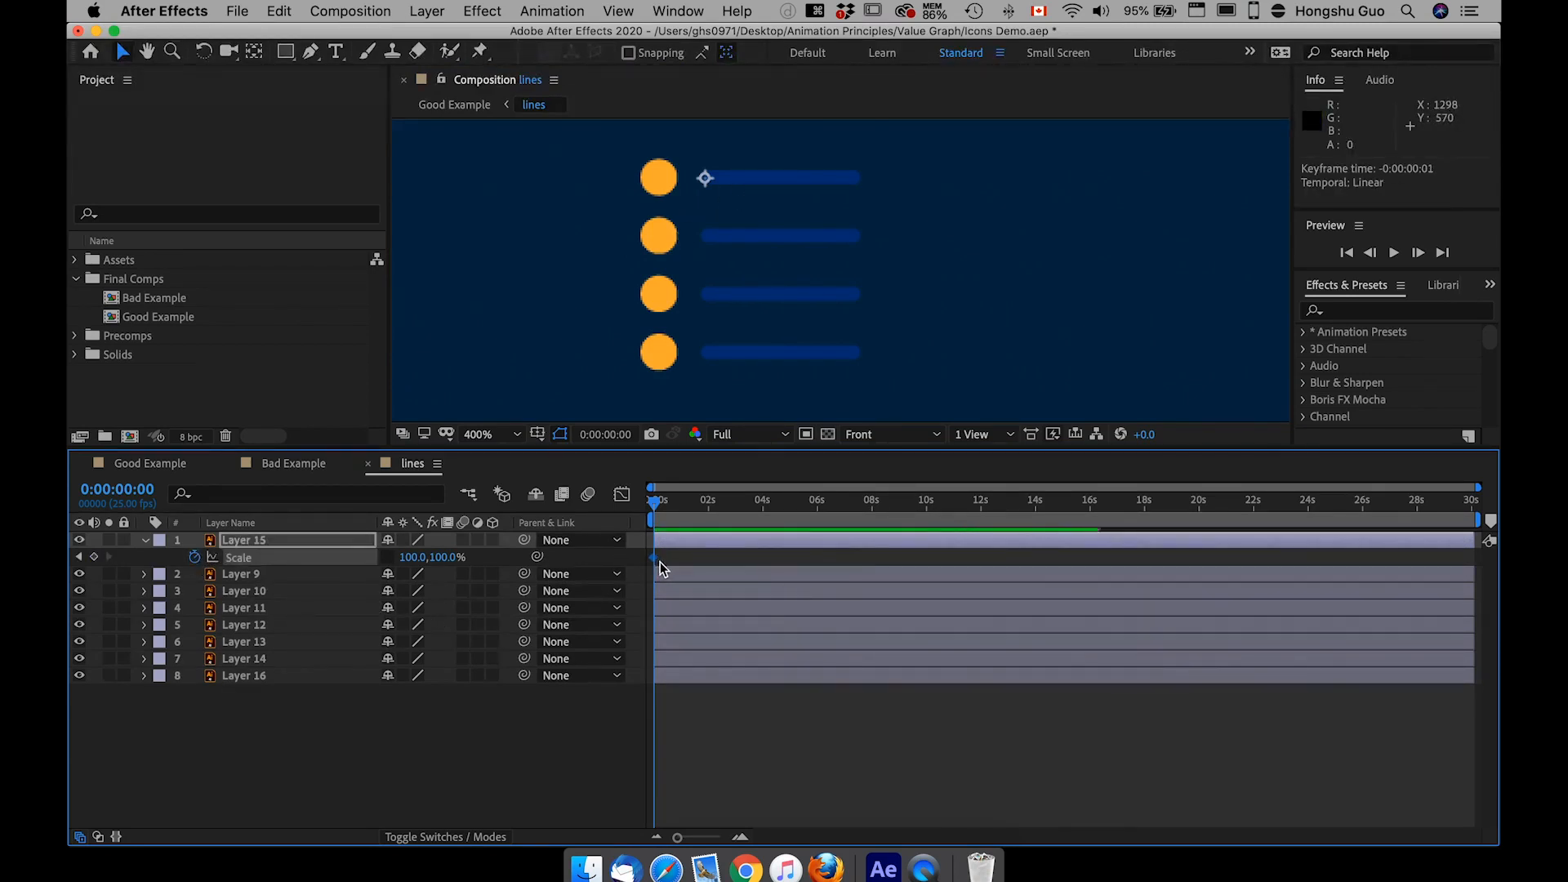
key("shift+super+Right")
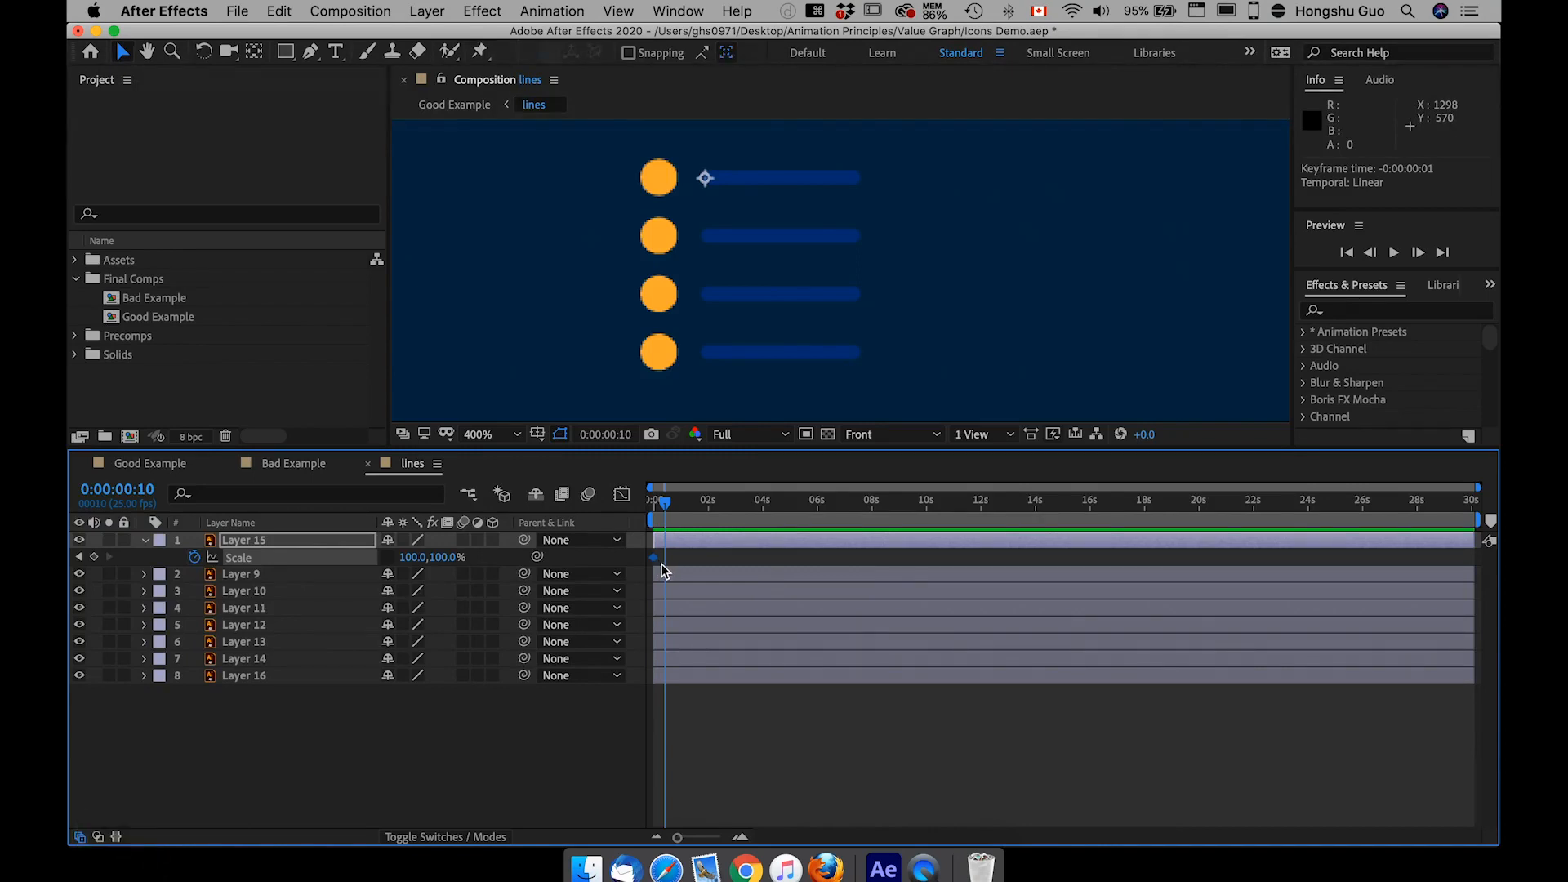
left_click_drag(655, 561, 640, 508)
left_click_drag(413, 559, 381, 561)
left_click(410, 558)
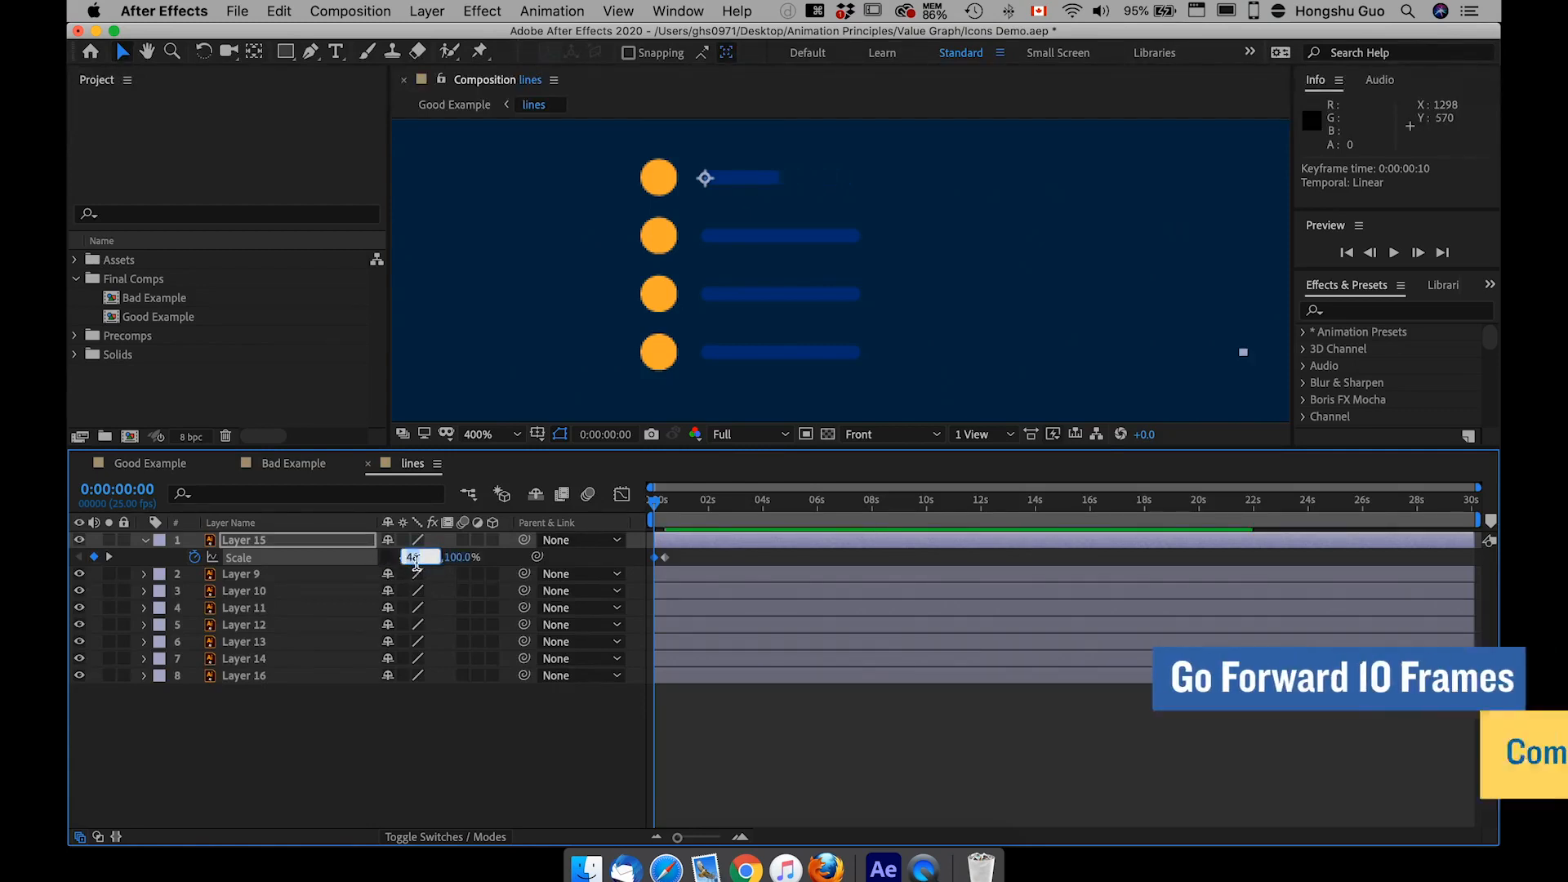
type("0")
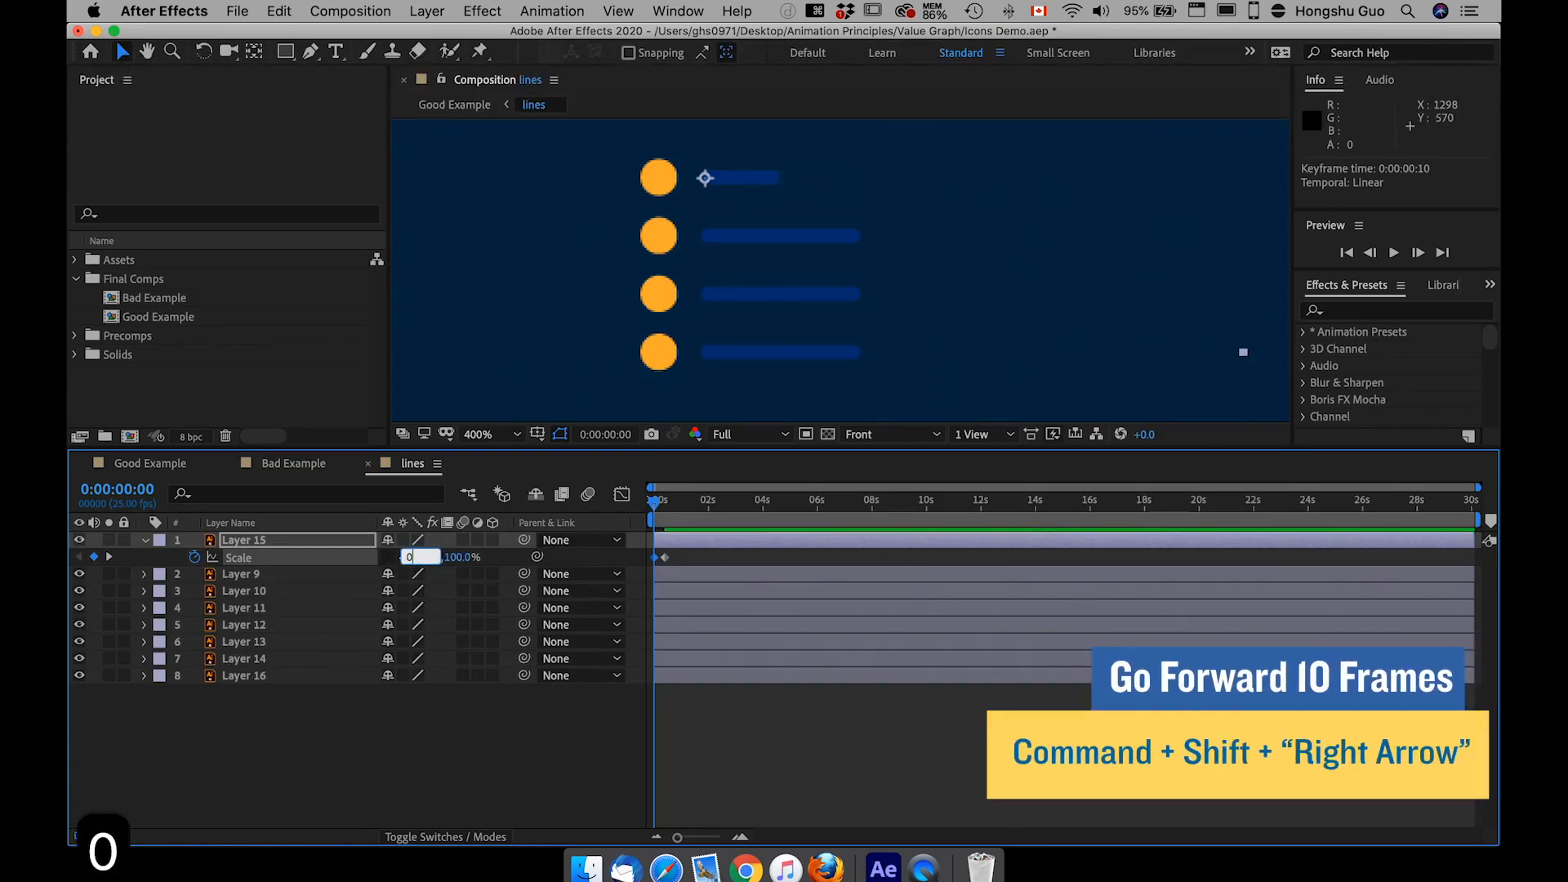
left_click(485, 710)
mouse_move(653, 505)
left_mouse_down()
mouse_move(666, 511)
mouse_move(650, 505)
left_mouse_up()
key("space")
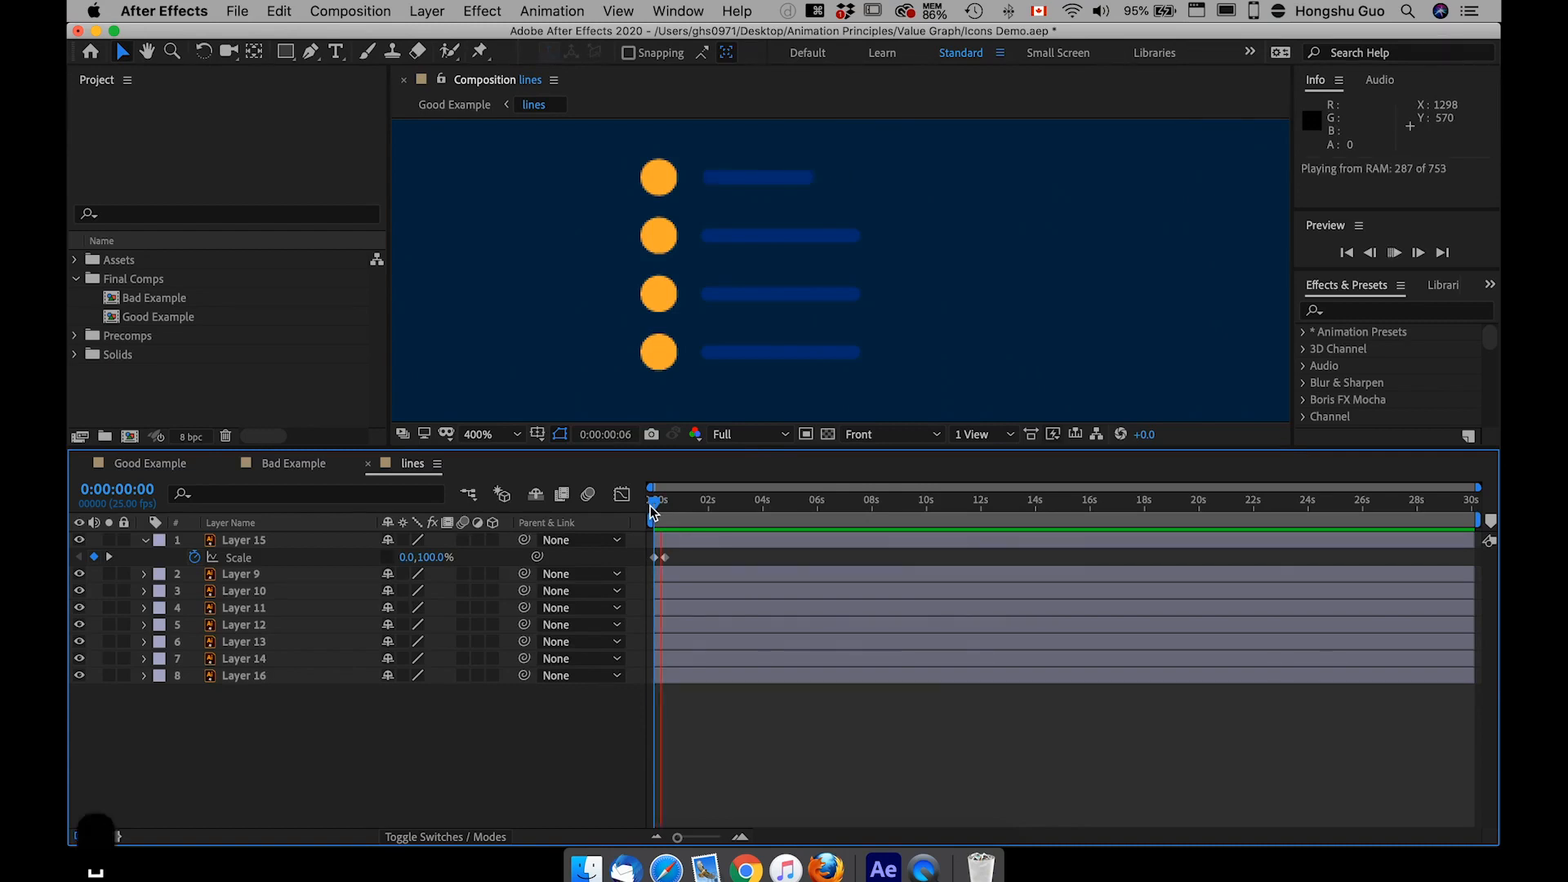
key("space")
Easy Ease both Layer 15 Scale keyframes, and lengthen their value-graph handles, the starting one to about frame 7 and the ending one to about frame 3
left_click_drag(685, 563, 645, 552)
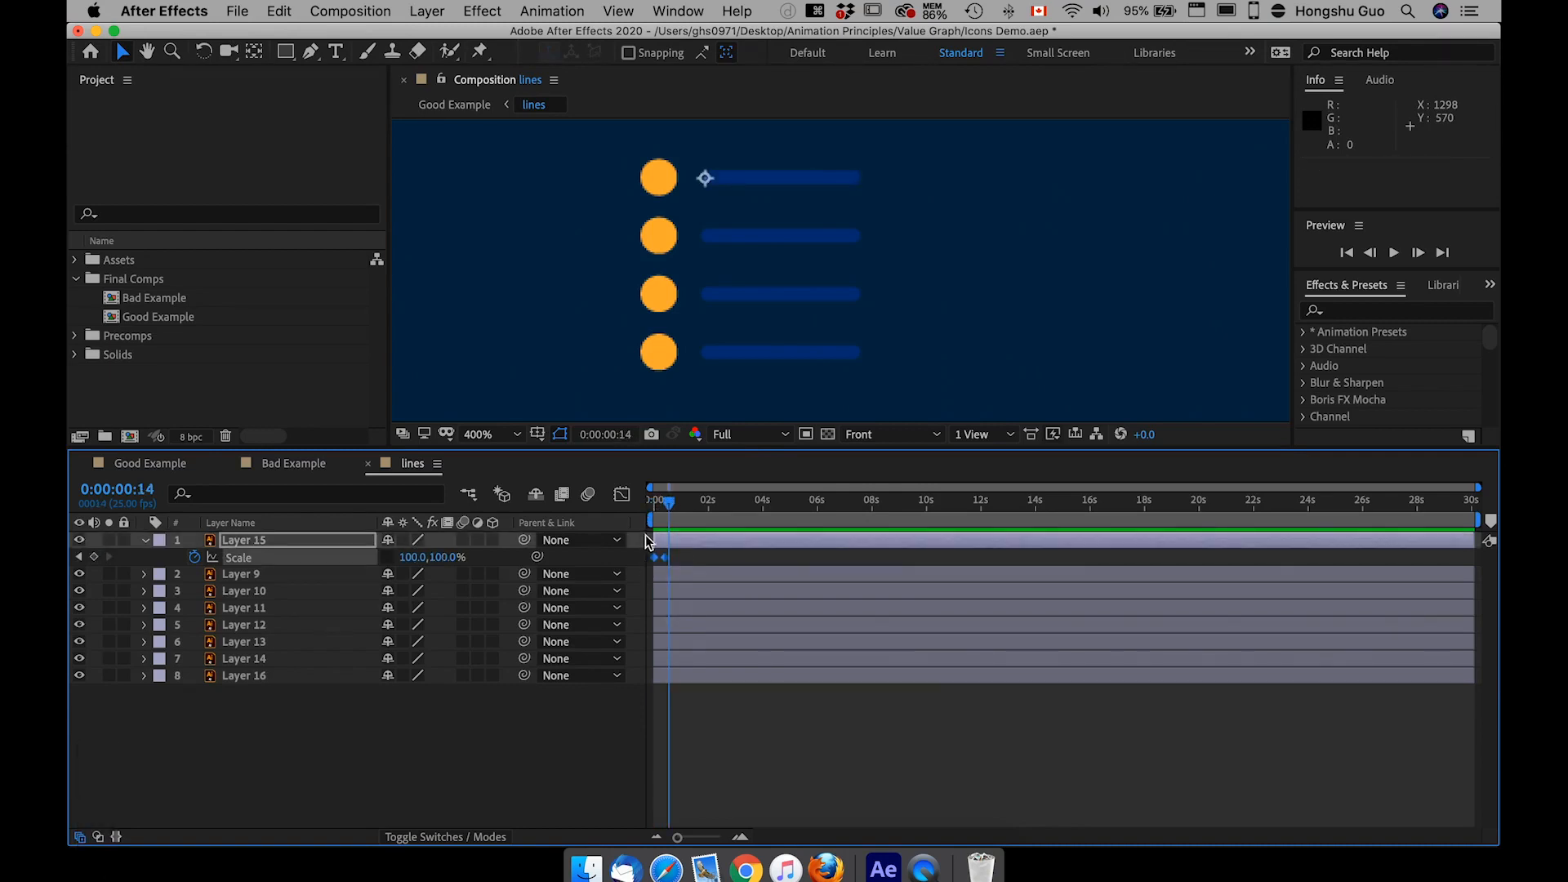
key("F9")
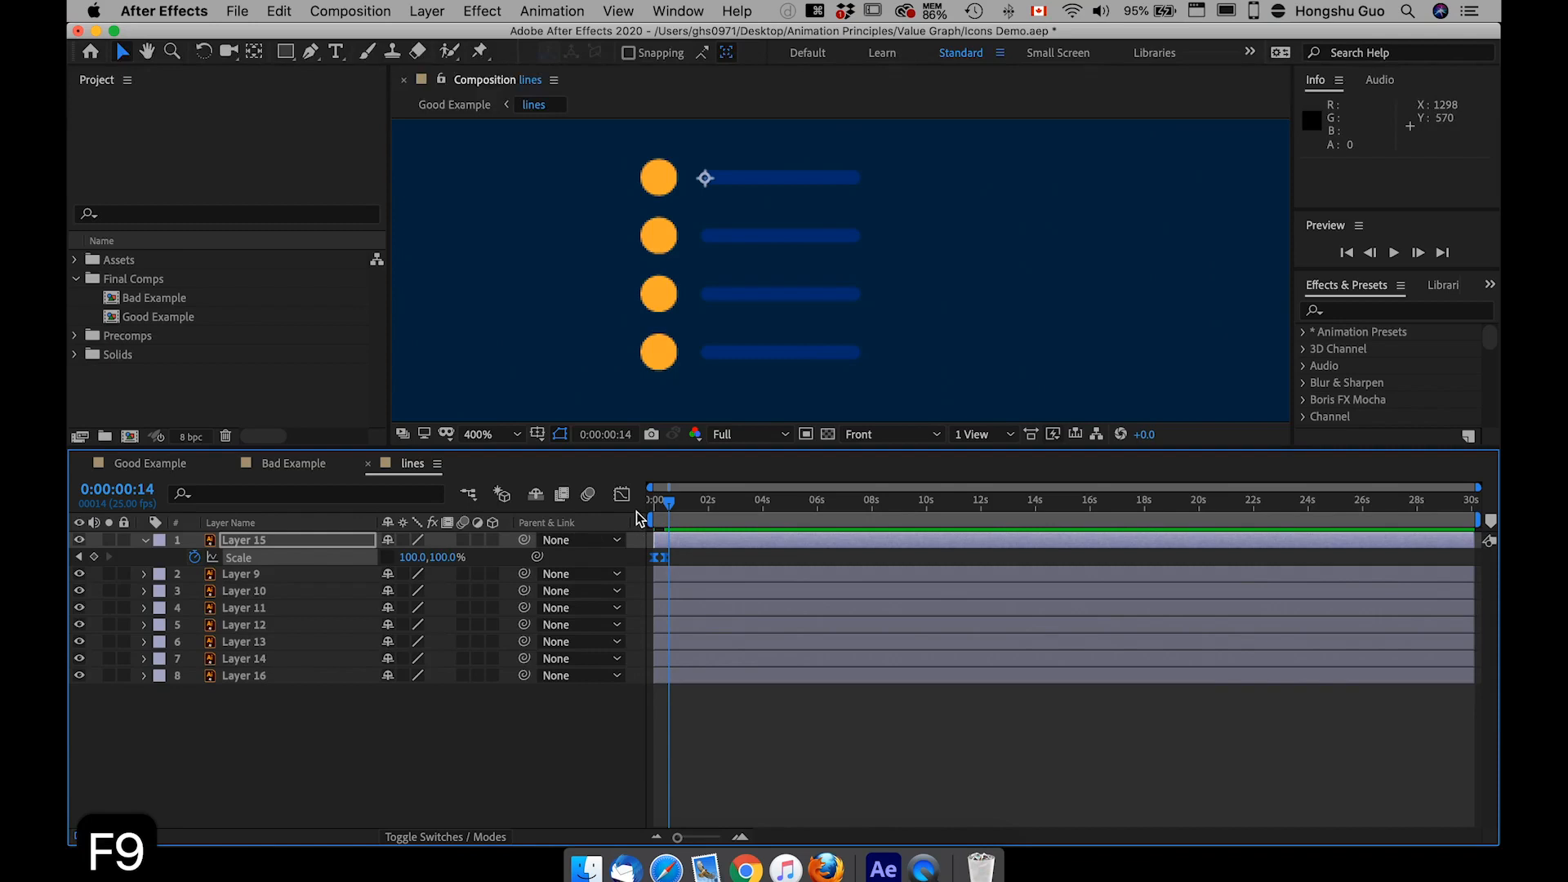
left_click(621, 494)
left_click(1013, 817)
left_click_drag(1168, 589, 1112, 545)
left_click(237, 559)
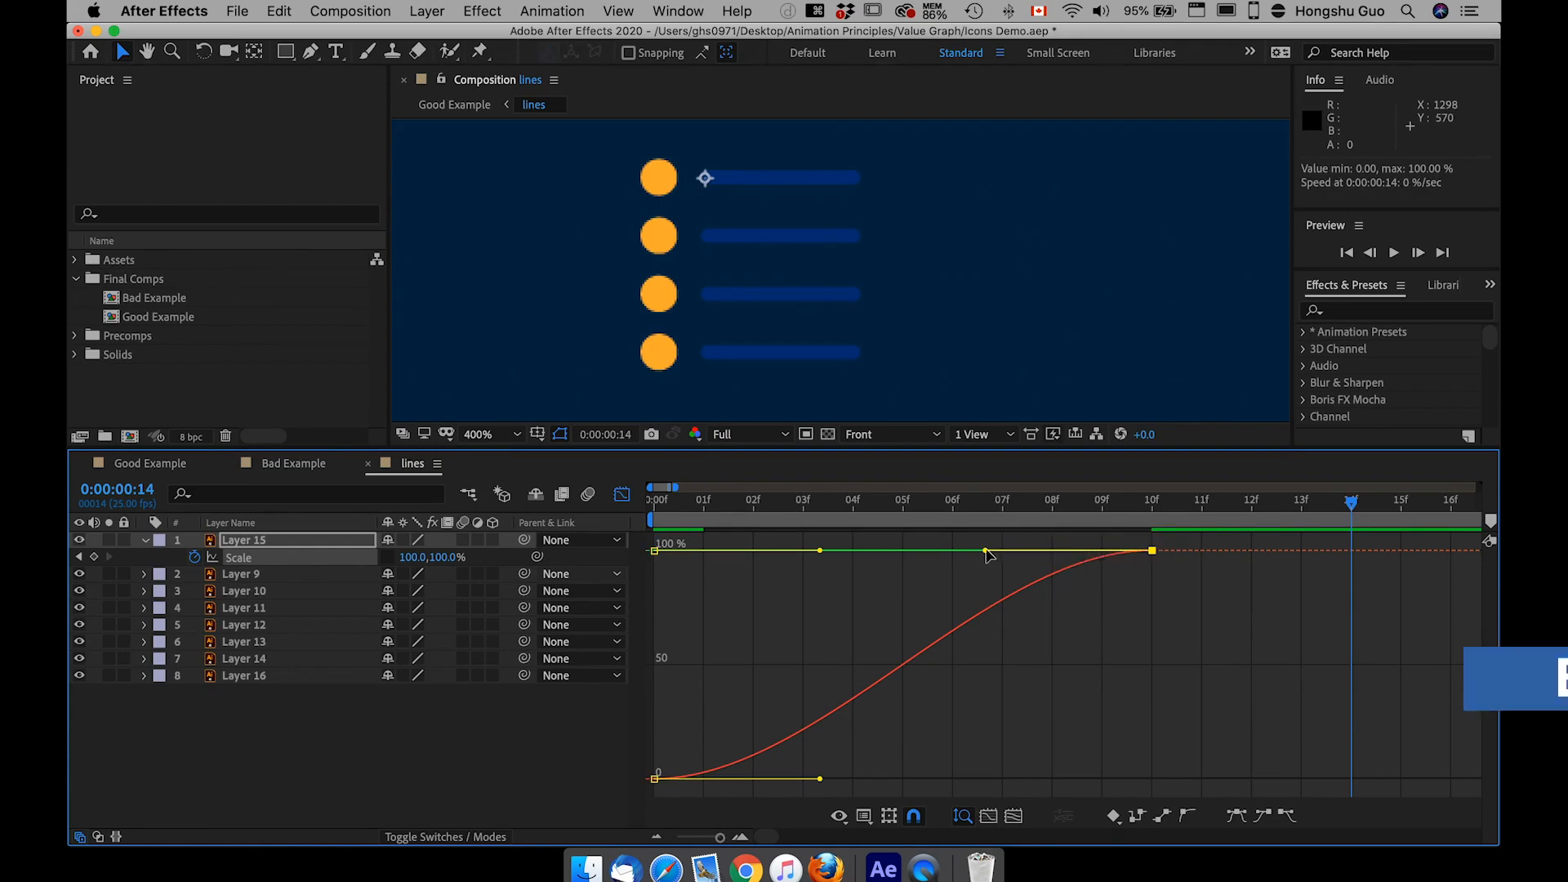
left_click_drag(713, 744, 654, 789)
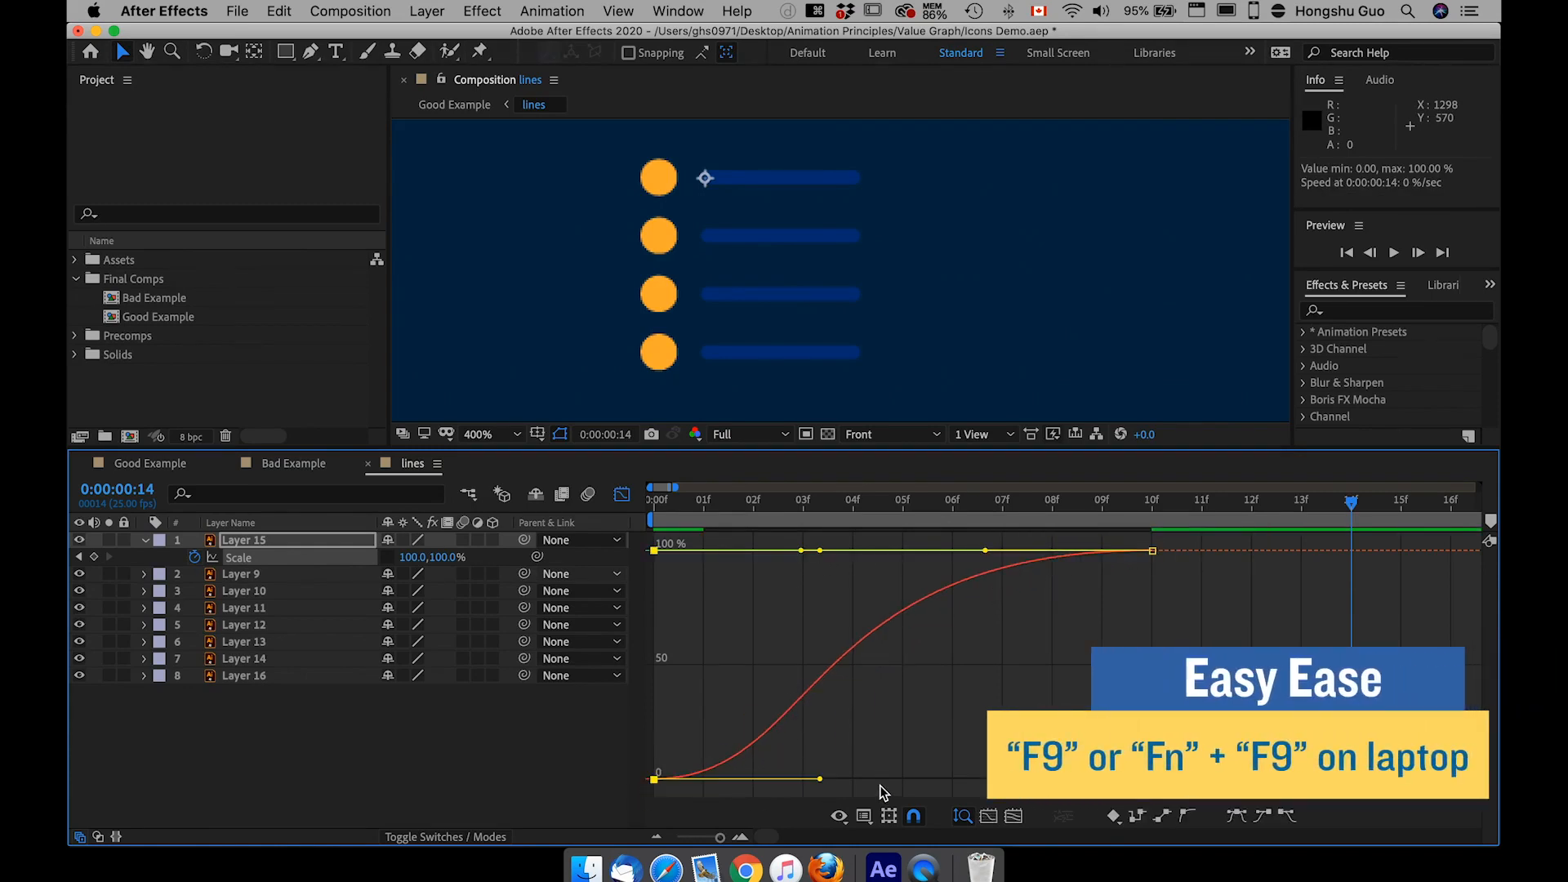
left_click_drag(823, 783, 1019, 782)
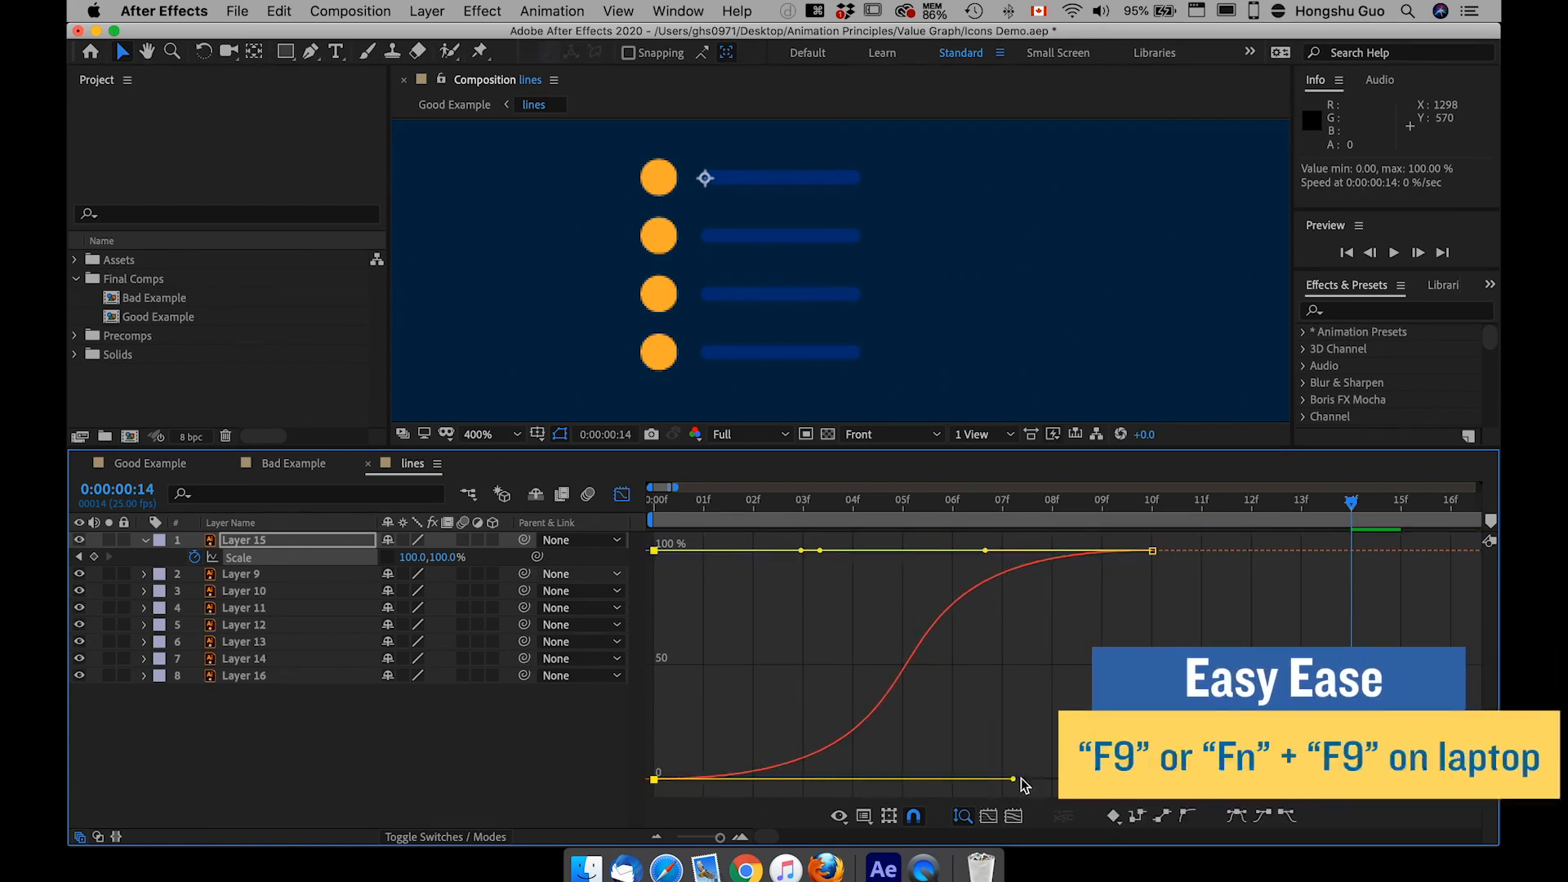
left_click(622, 495)
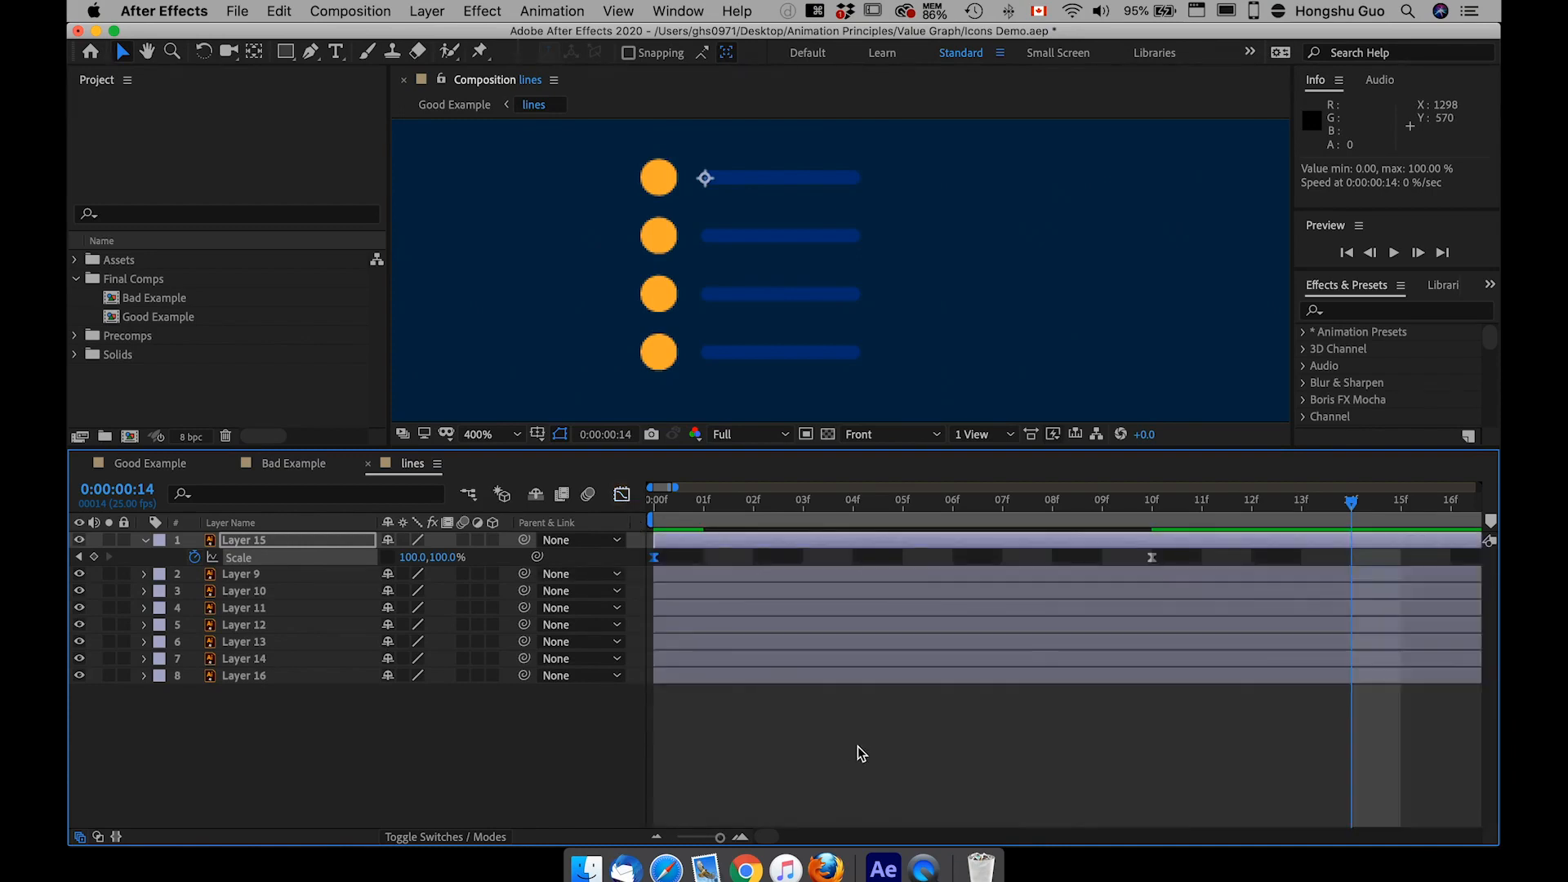
Play back the eased growth of the uppermost line from frame 0
left_click_drag(711, 841, 703, 840)
left_click(647, 502)
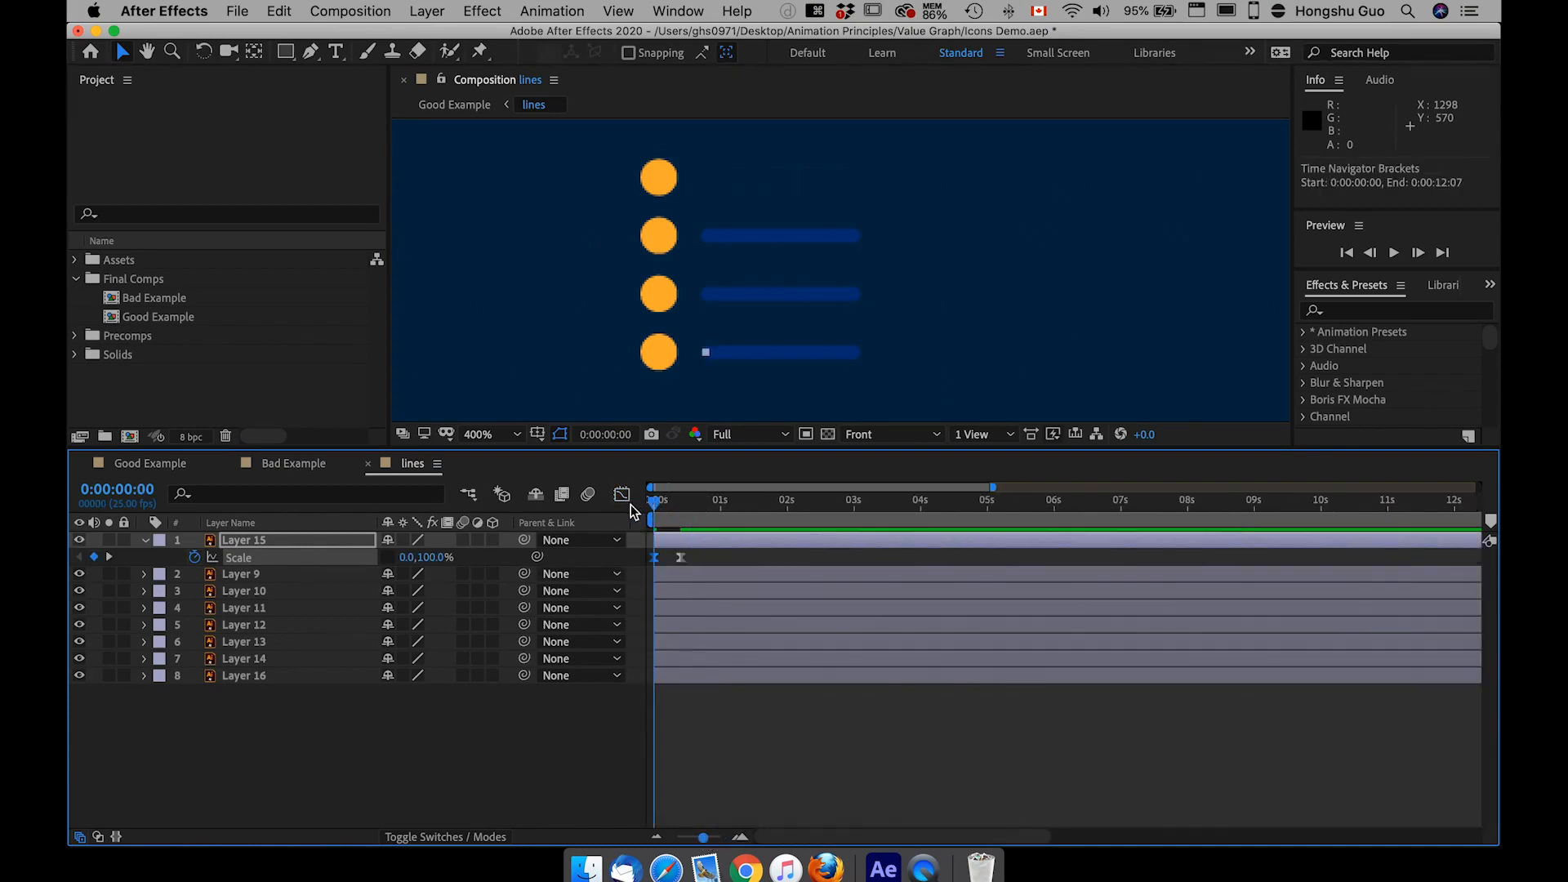
key("space")
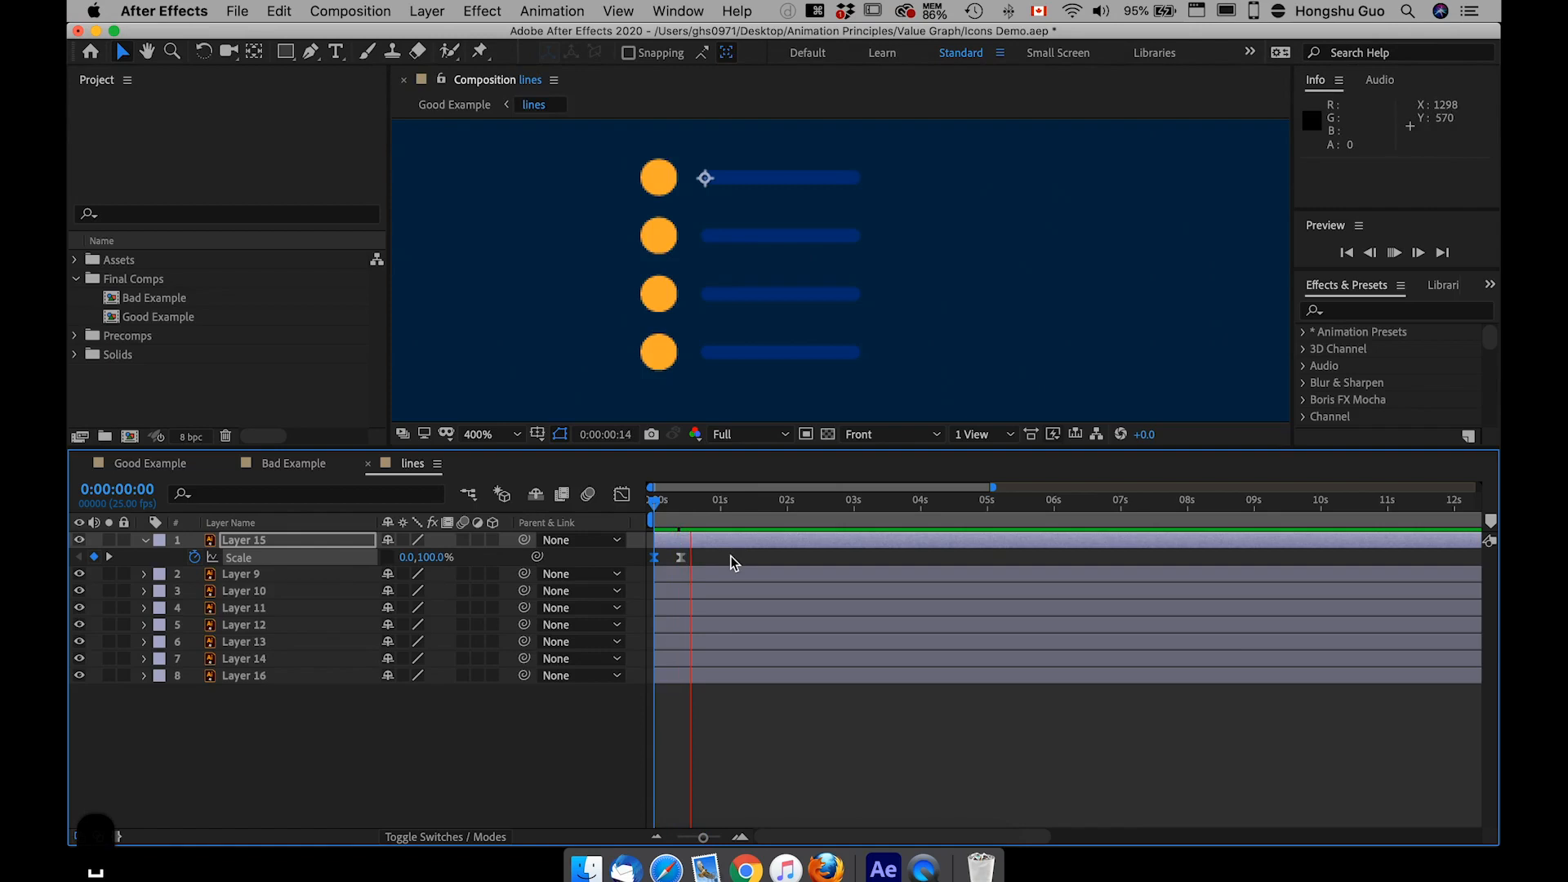
left_click(731, 556)
left_click(650, 504)
key("space")
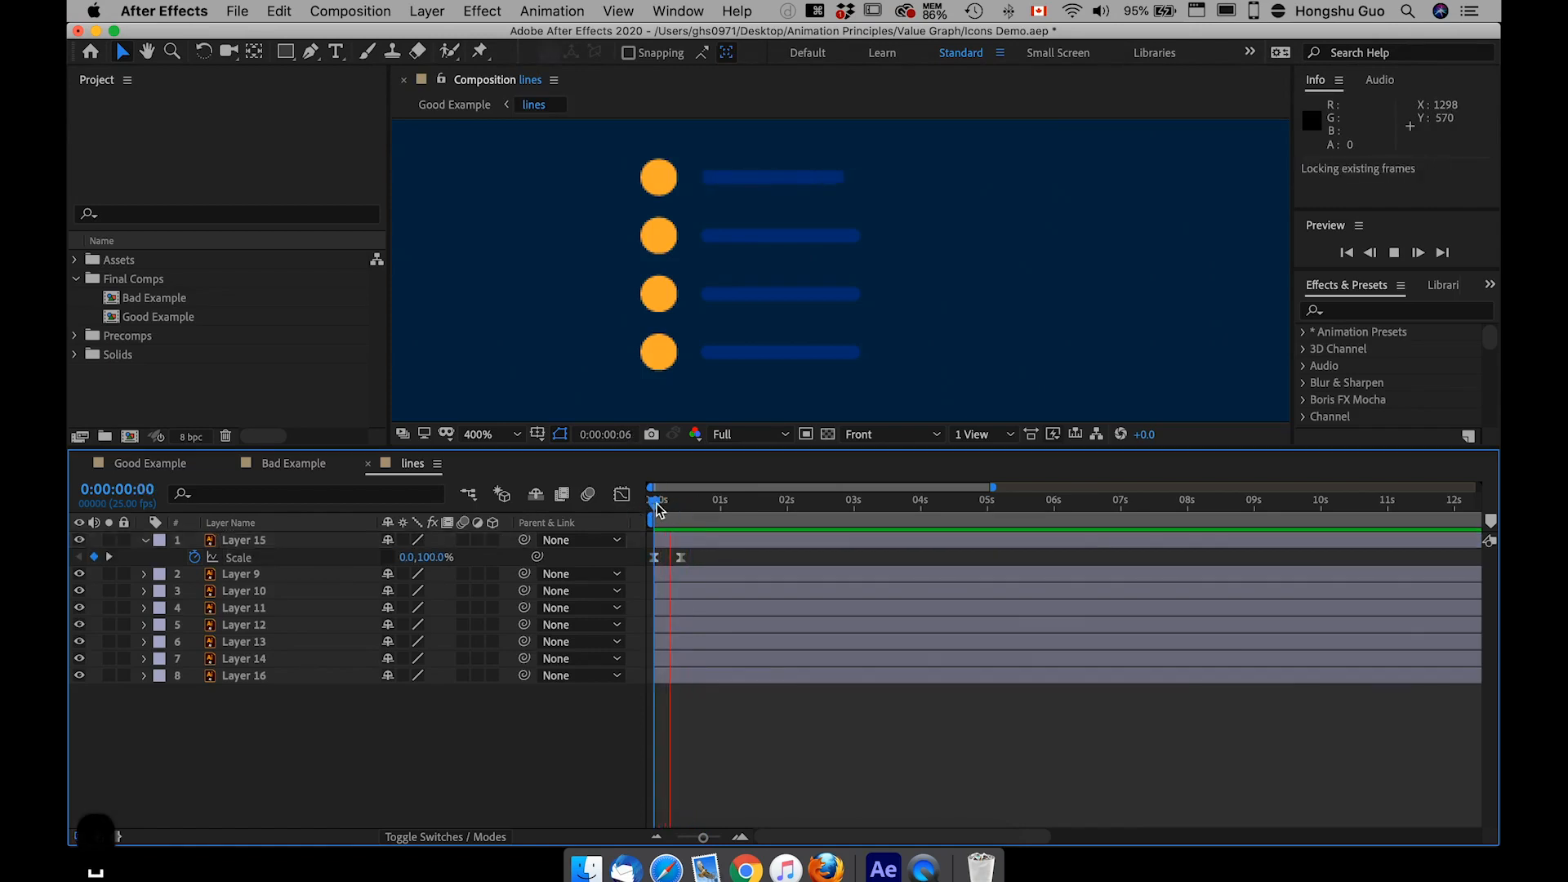
left_click(651, 507)
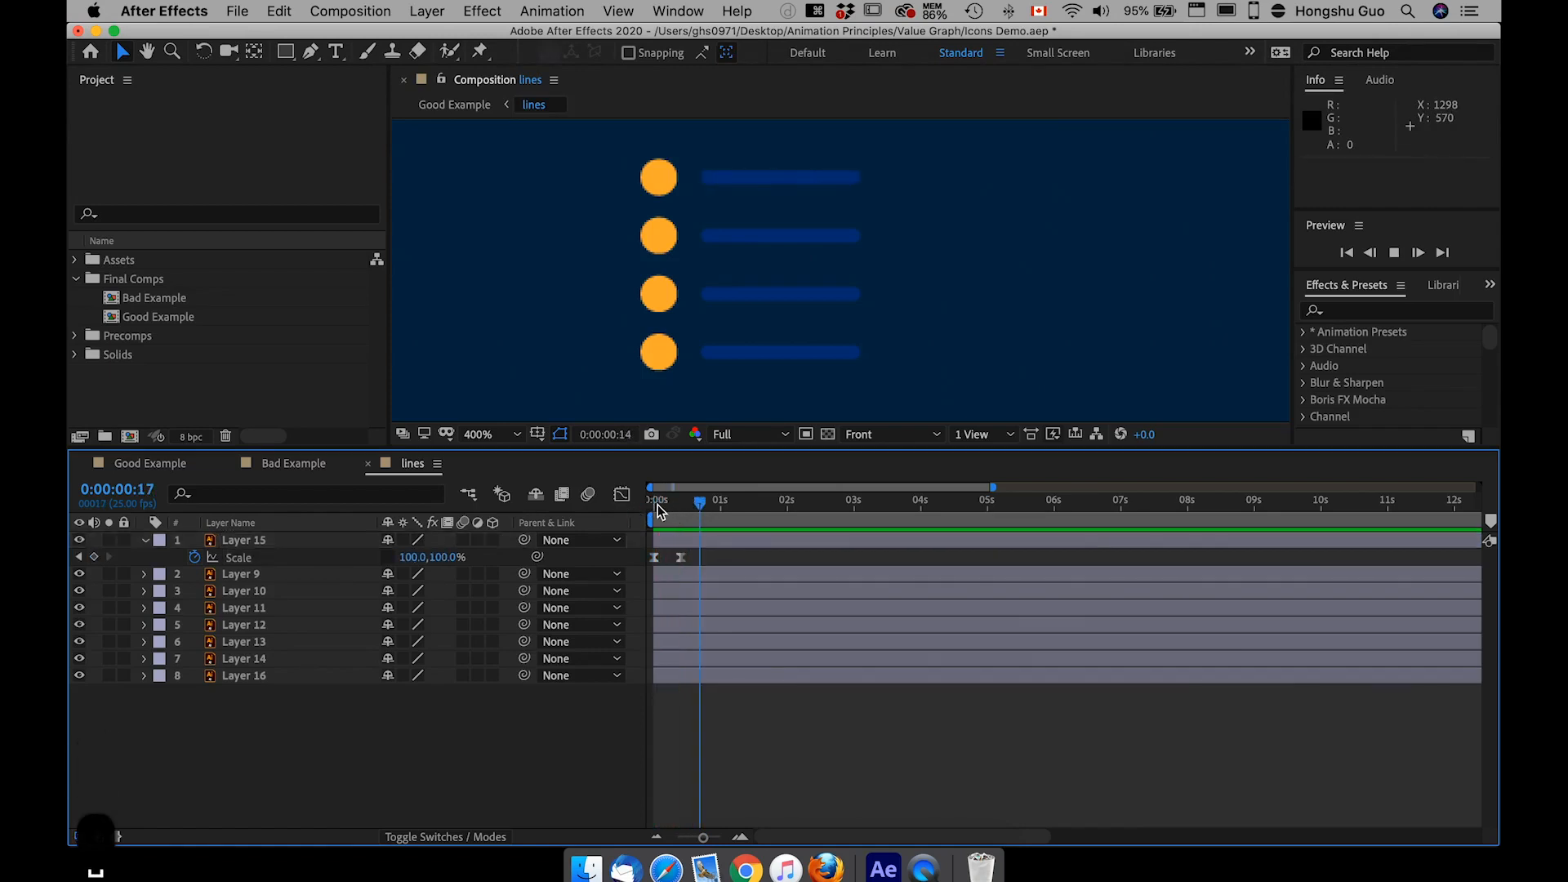
Check the visibility of Layers 10 and 11 to find the line, and delete Layer 11
left_click(260, 541)
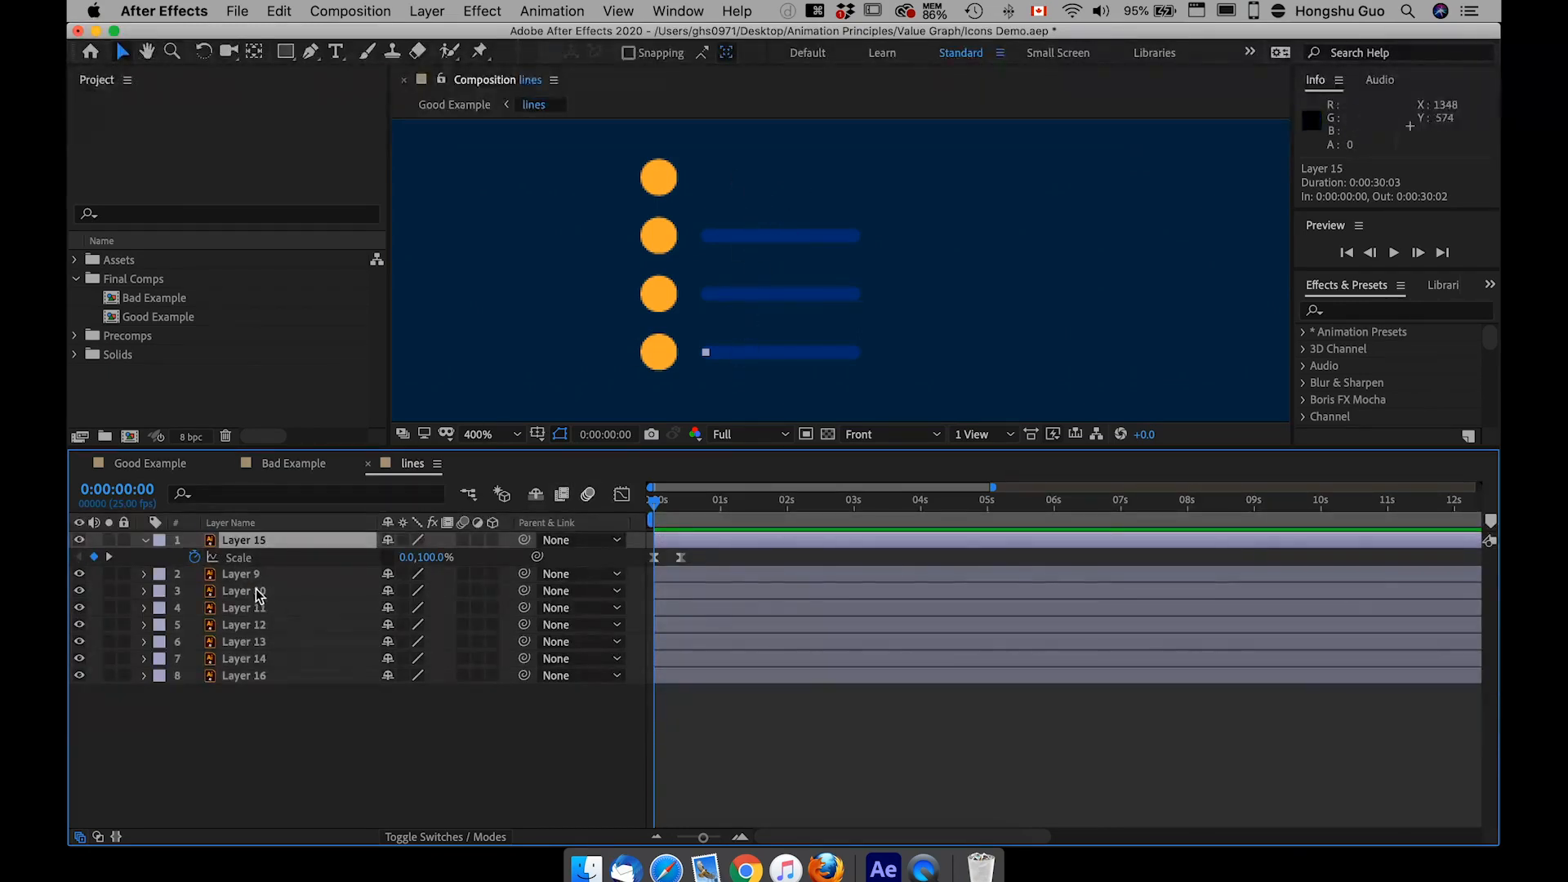
left_click(214, 592)
left_click(85, 591)
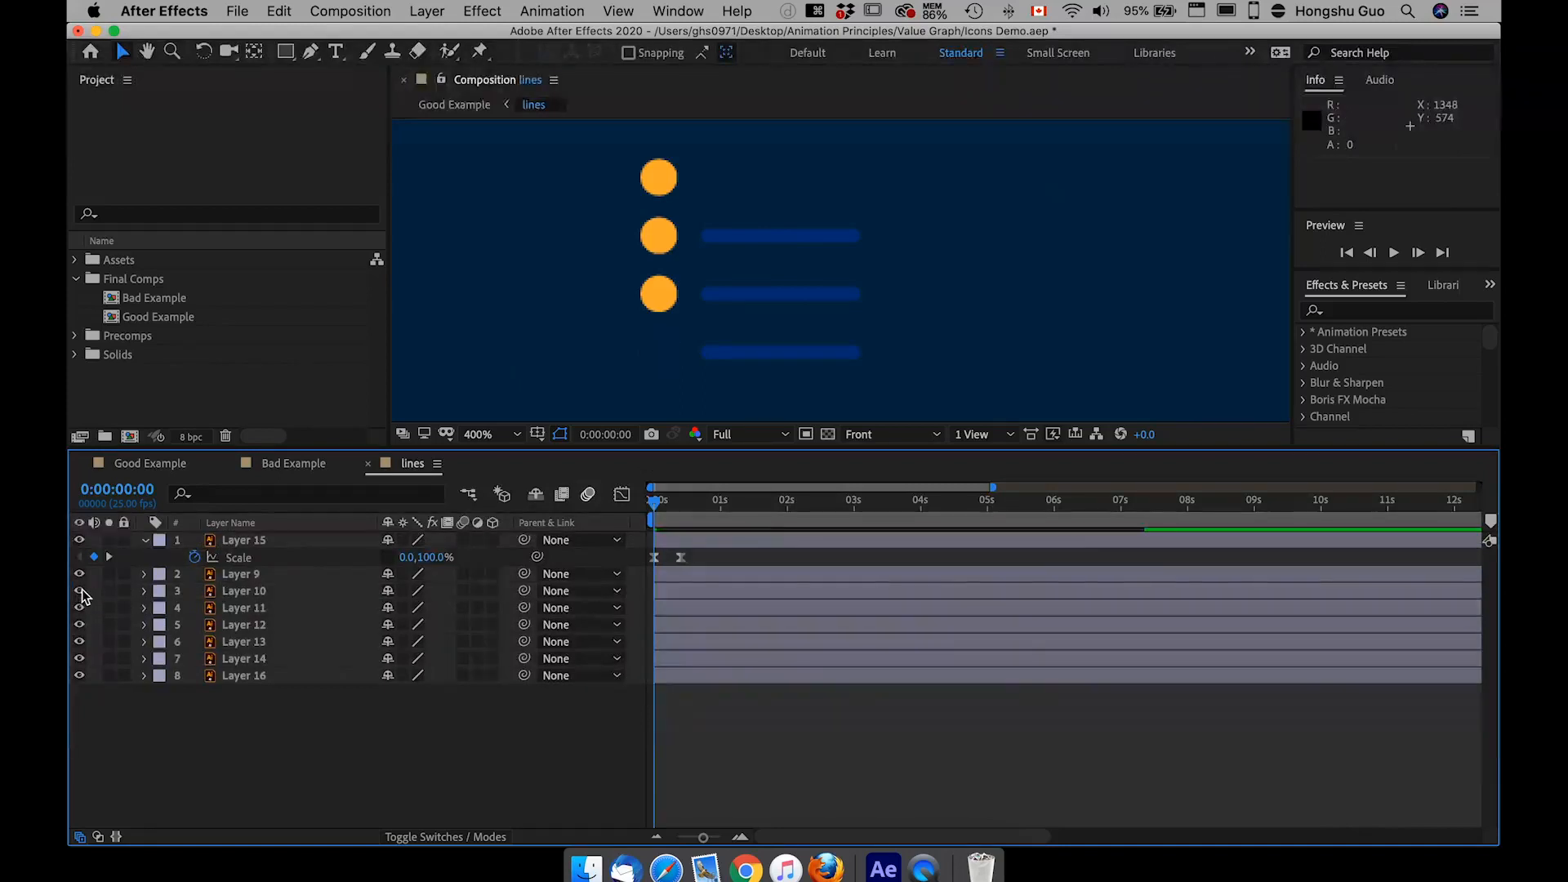
left_click(85, 590)
left_click(82, 608)
left_click(237, 611)
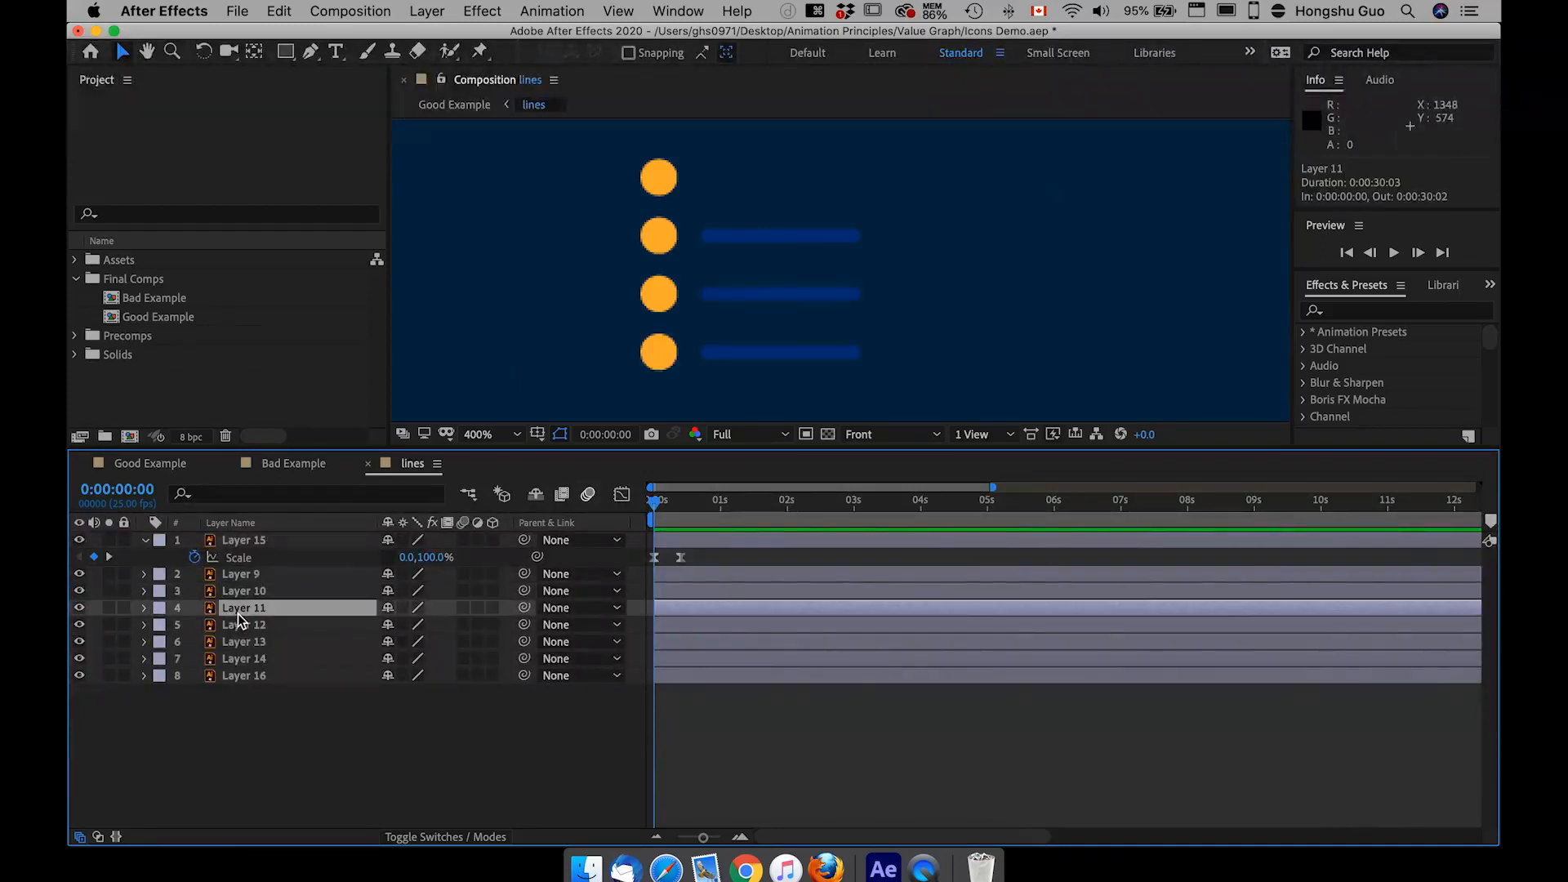
key("BackSpace")
Delete Layers 9 and 13, which hold the other two unanimated lines
left_click(245, 575)
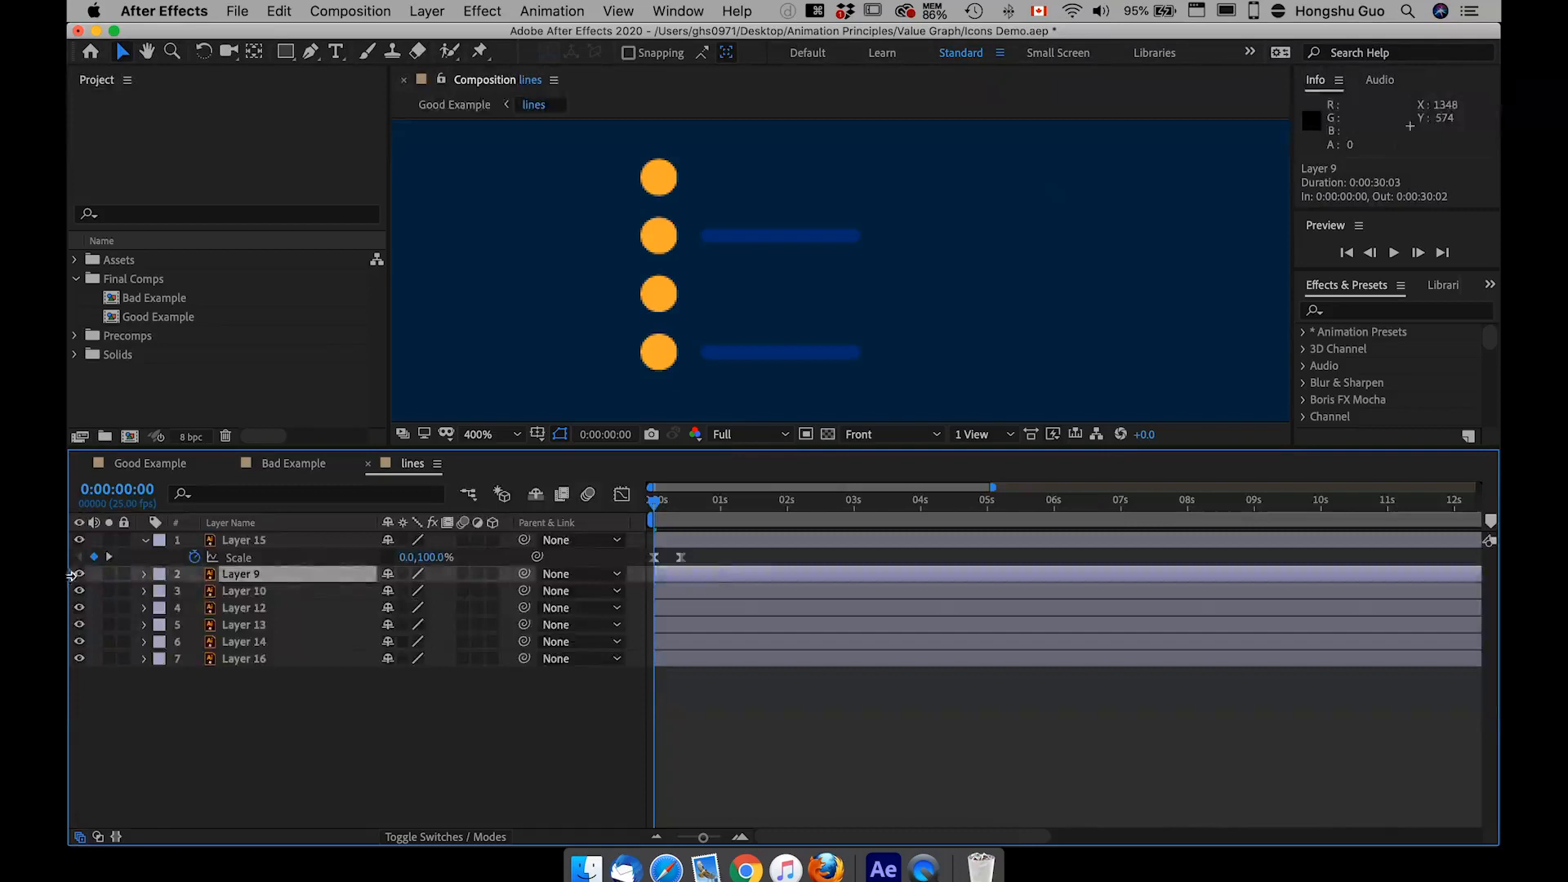
key("BackSpace")
left_click(257, 608)
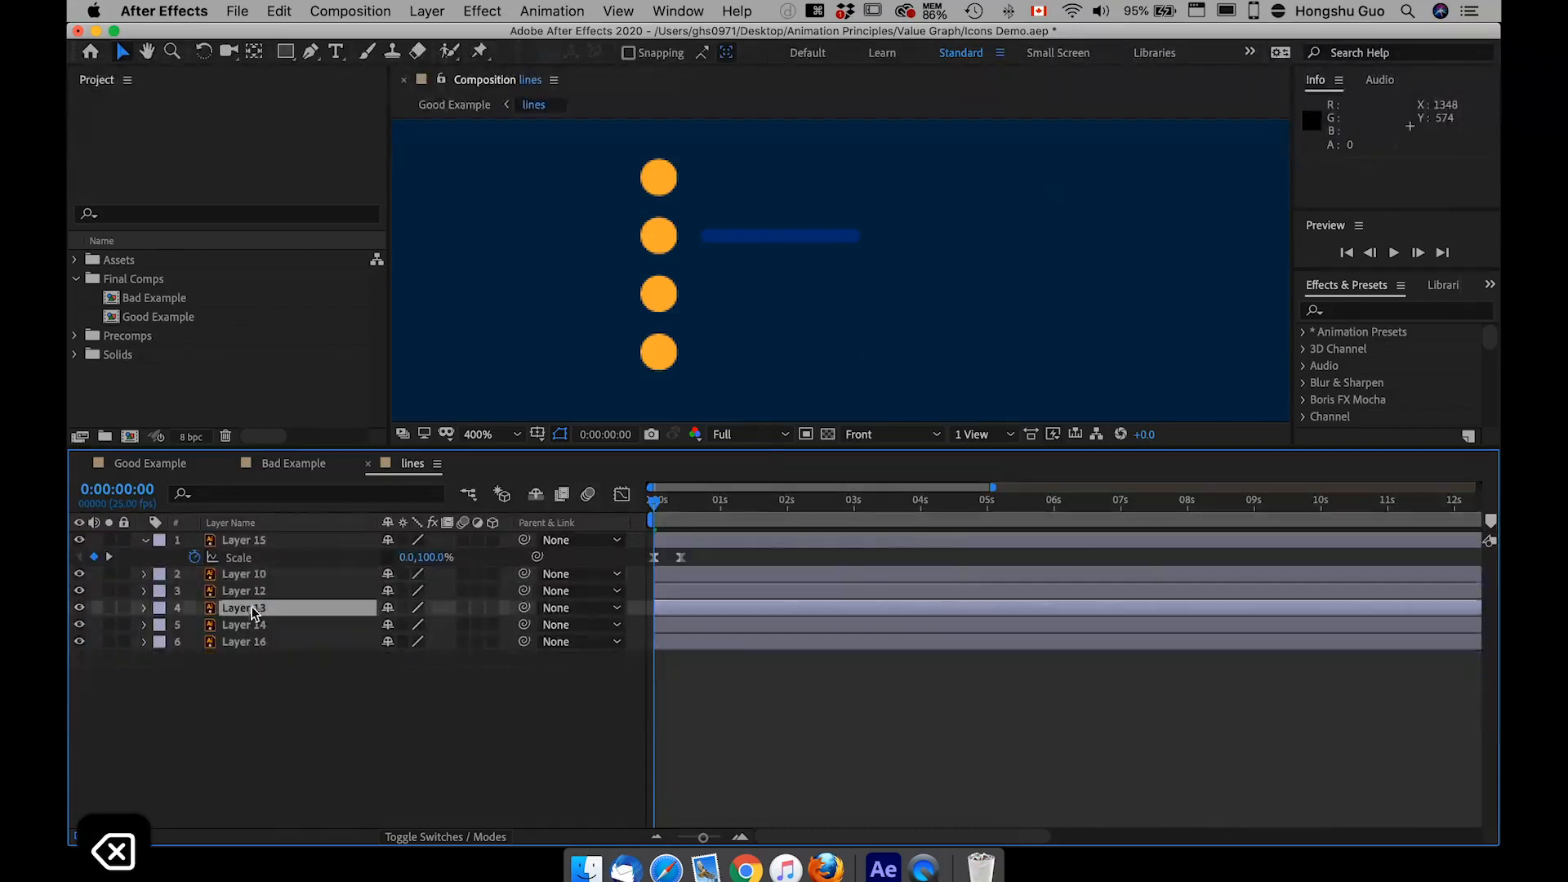
left_click(80, 608)
left_click(81, 608)
key("BackSpace")
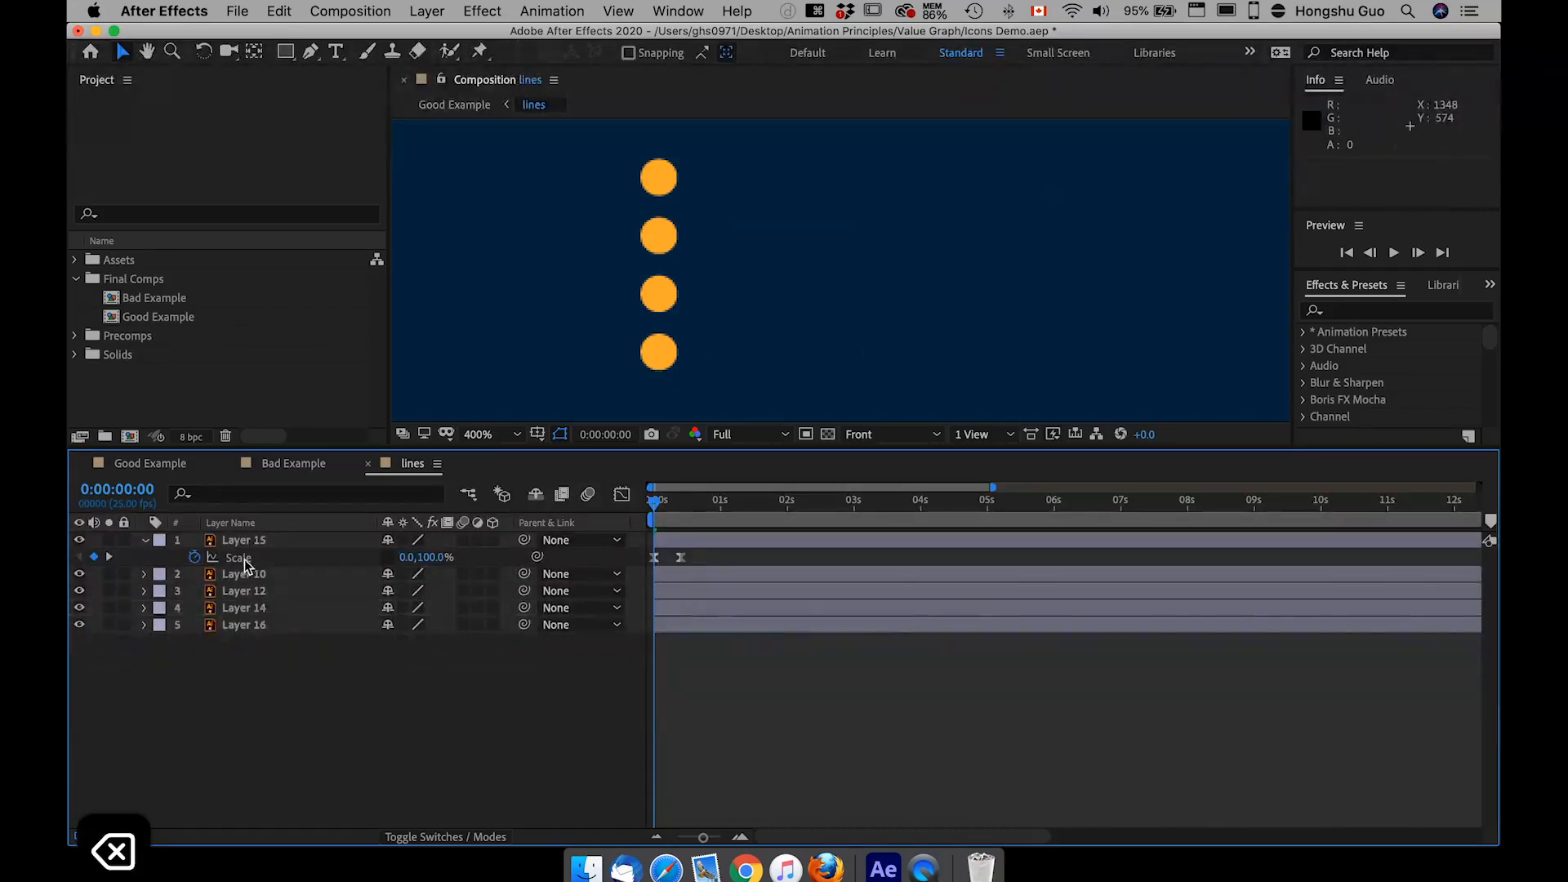
Duplicate the animated Layer 15 three times with the current time at frame 10
left_click(250, 541)
left_click_drag(676, 507, 681, 506)
key("super+d")
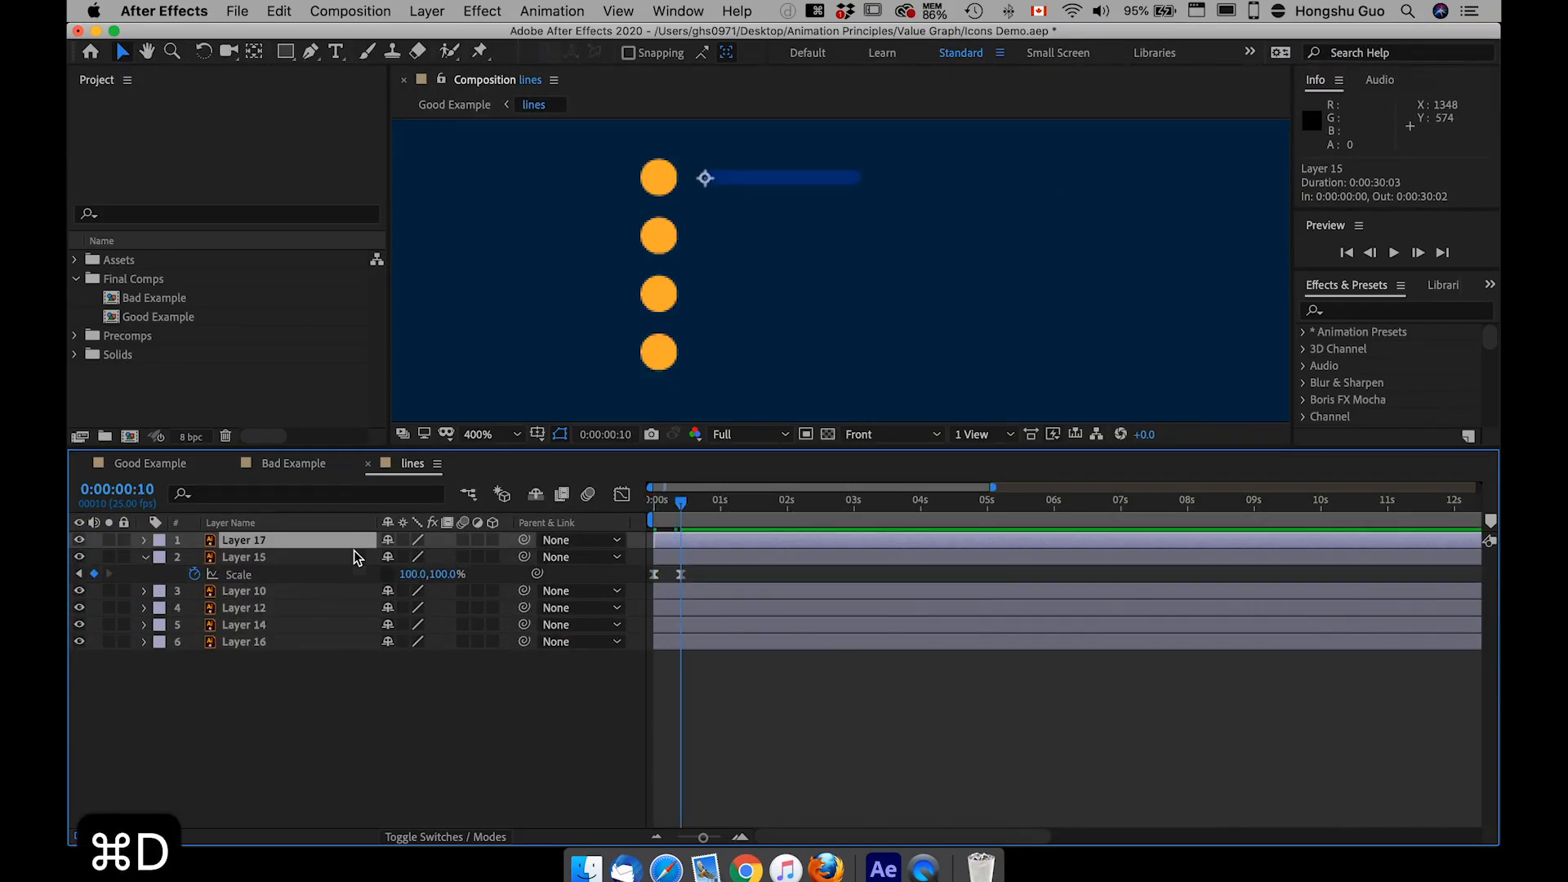
key("super+d")
key("super+d")
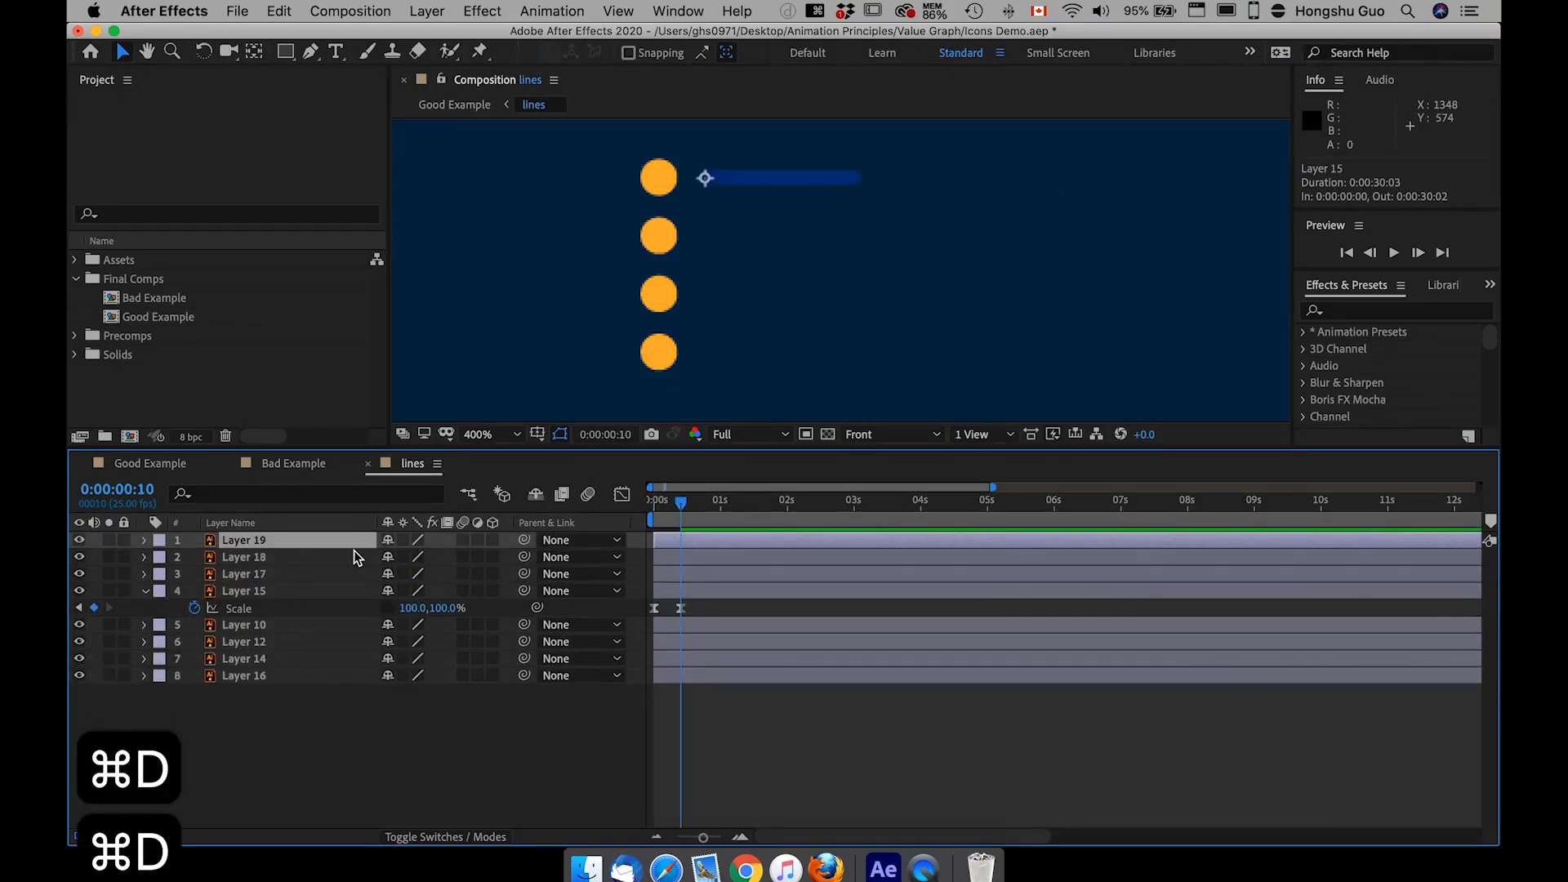
Move Layers 17, 18 and 19 straight down beside the second, third and fourth dots, to about Y 481.5, 509 and 542.5
left_click(288, 574)
left_click_drag(692, 183, 701, 234)
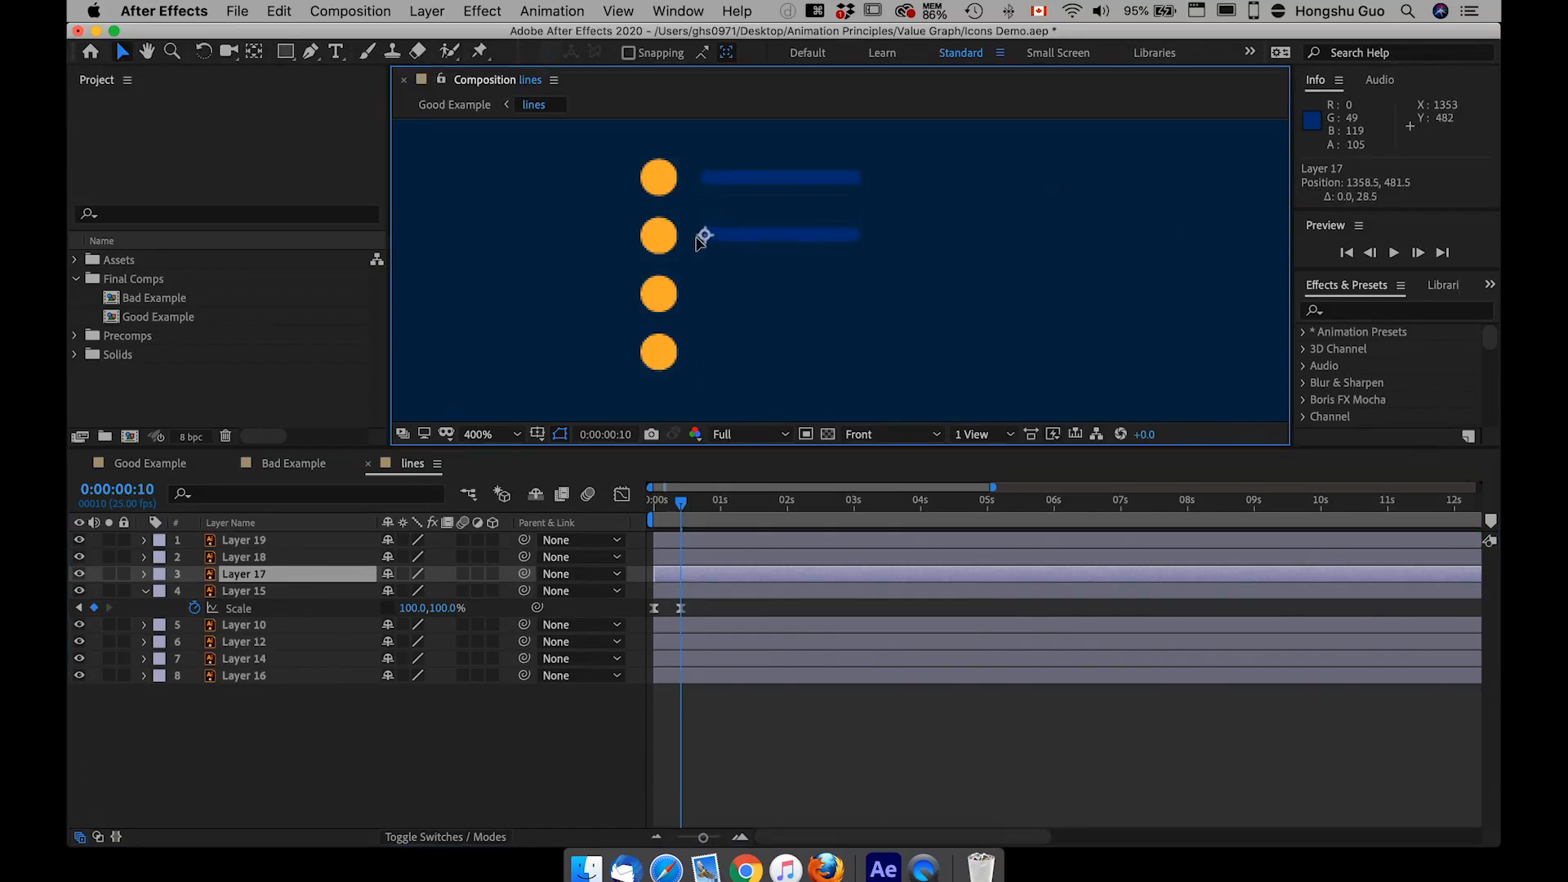
left_click(291, 557)
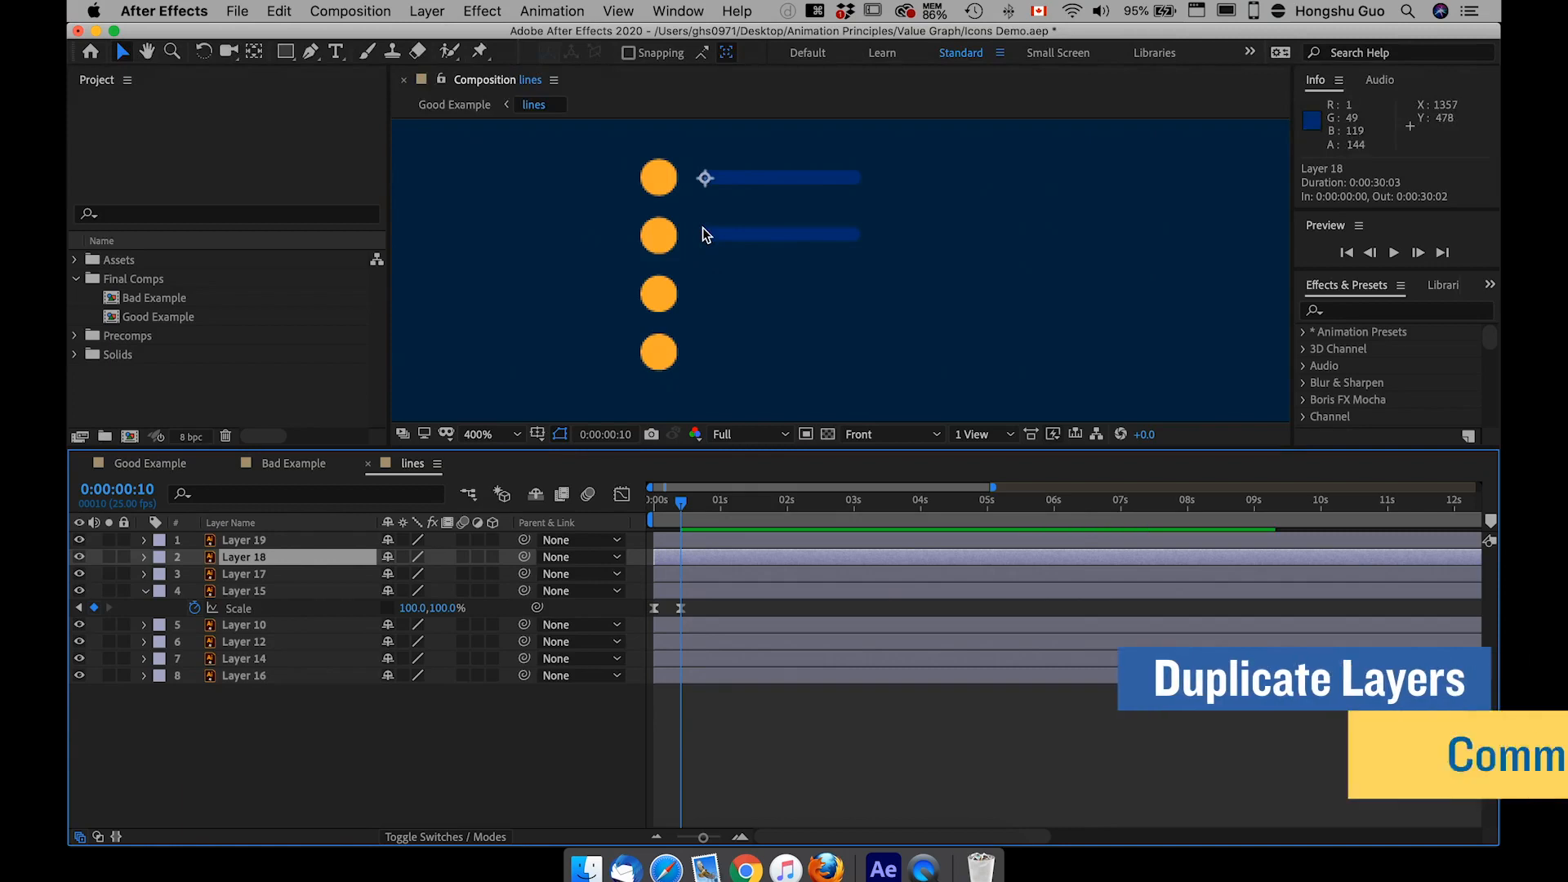
left_click_drag(703, 176, 695, 294)
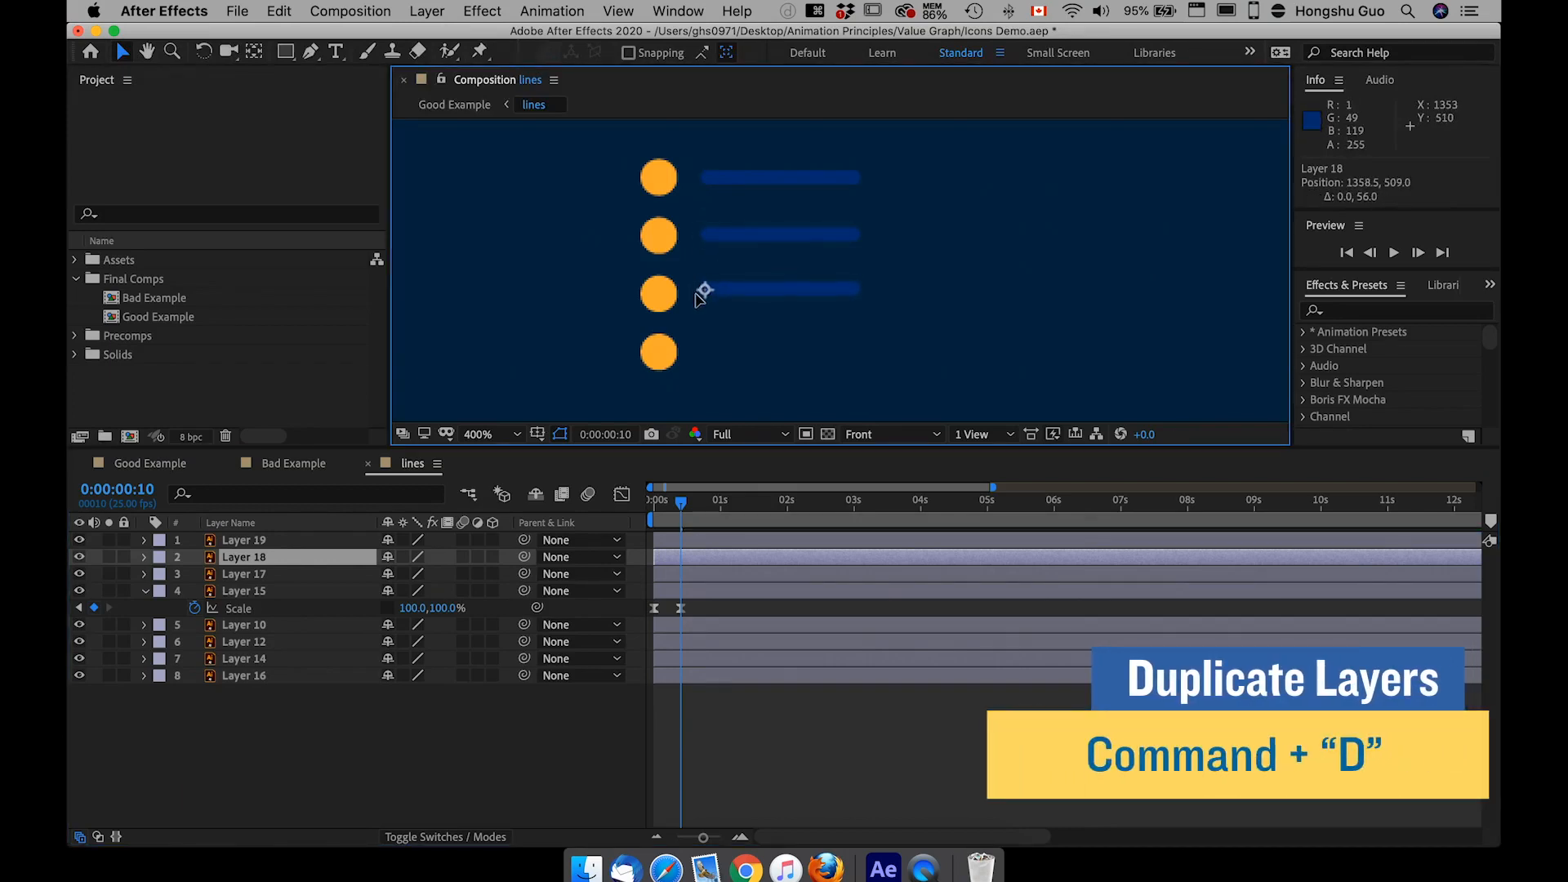
left_click(703, 177)
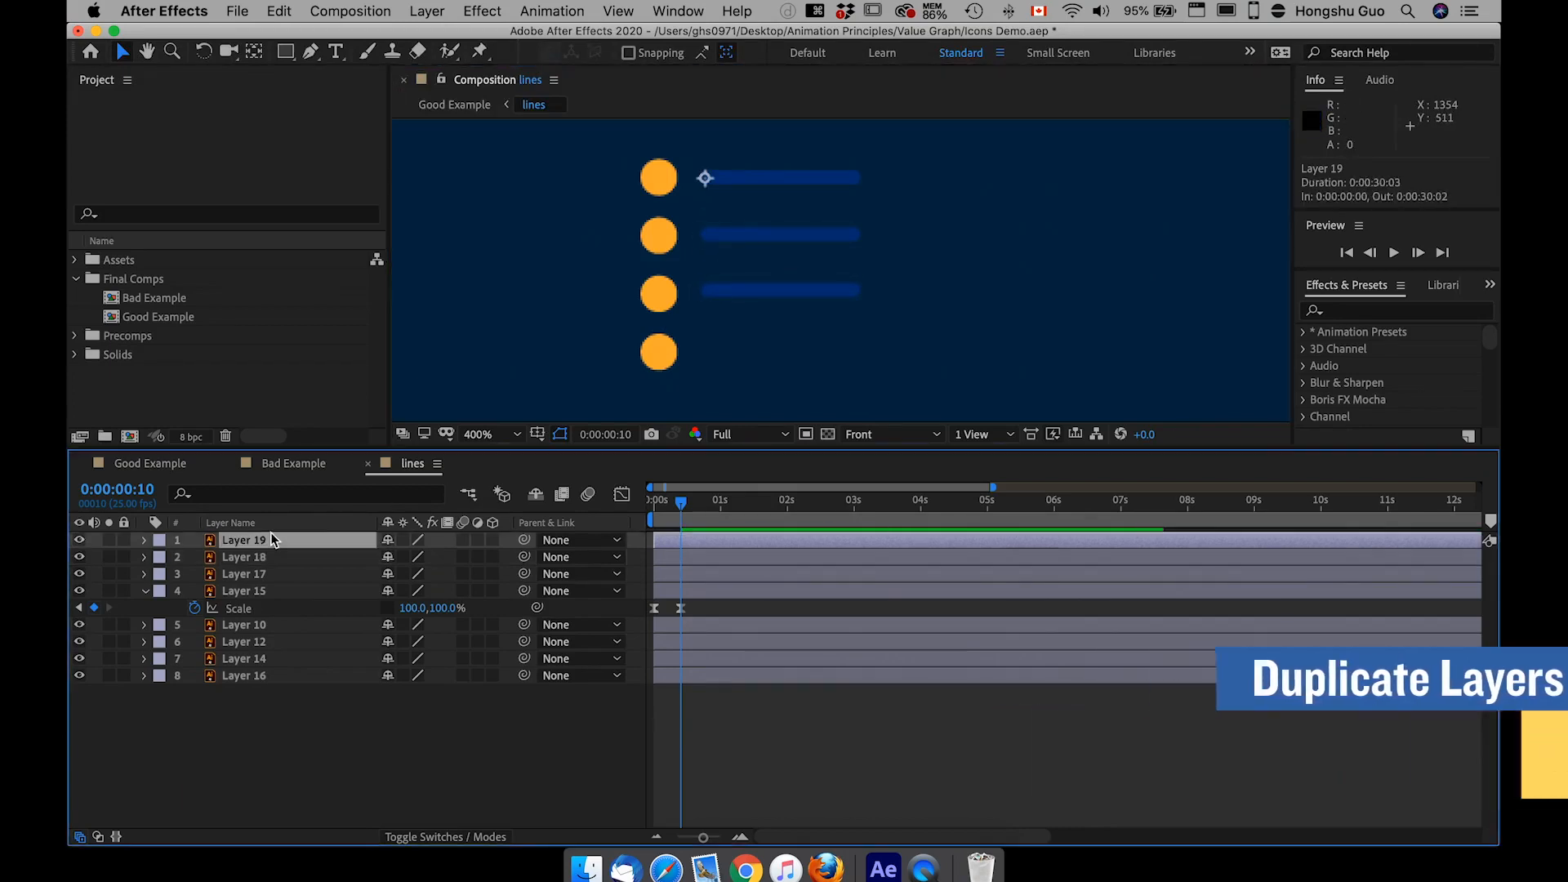
left_click_drag(709, 182, 721, 356)
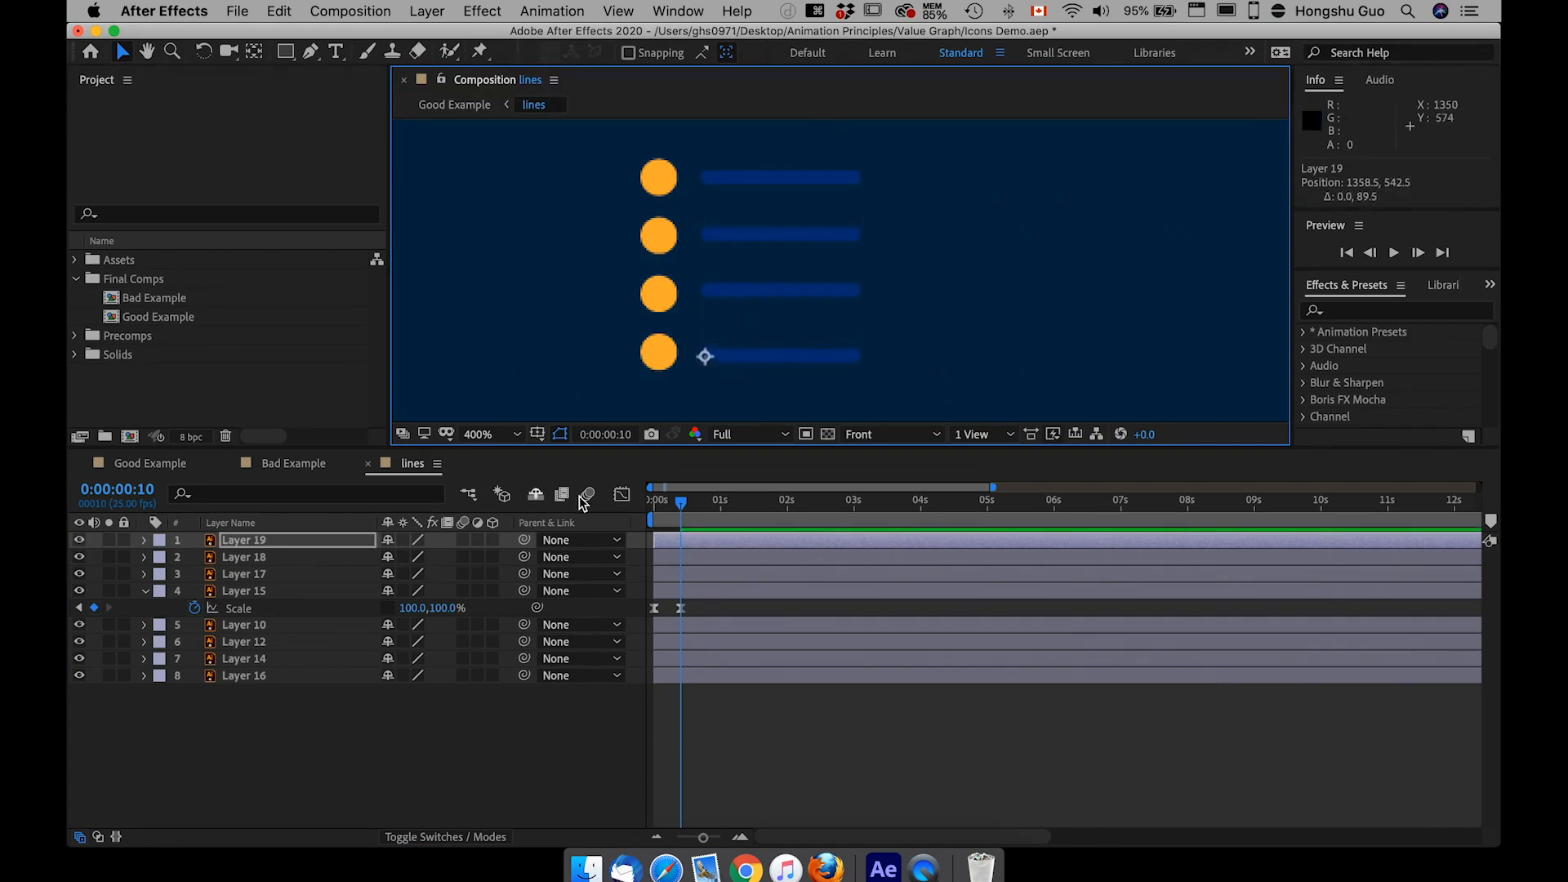
Play back all four lines growing together, return to frame 0 and magnify the timeline to individual frames
left_click_drag(659, 508, 640, 508)
key("space")
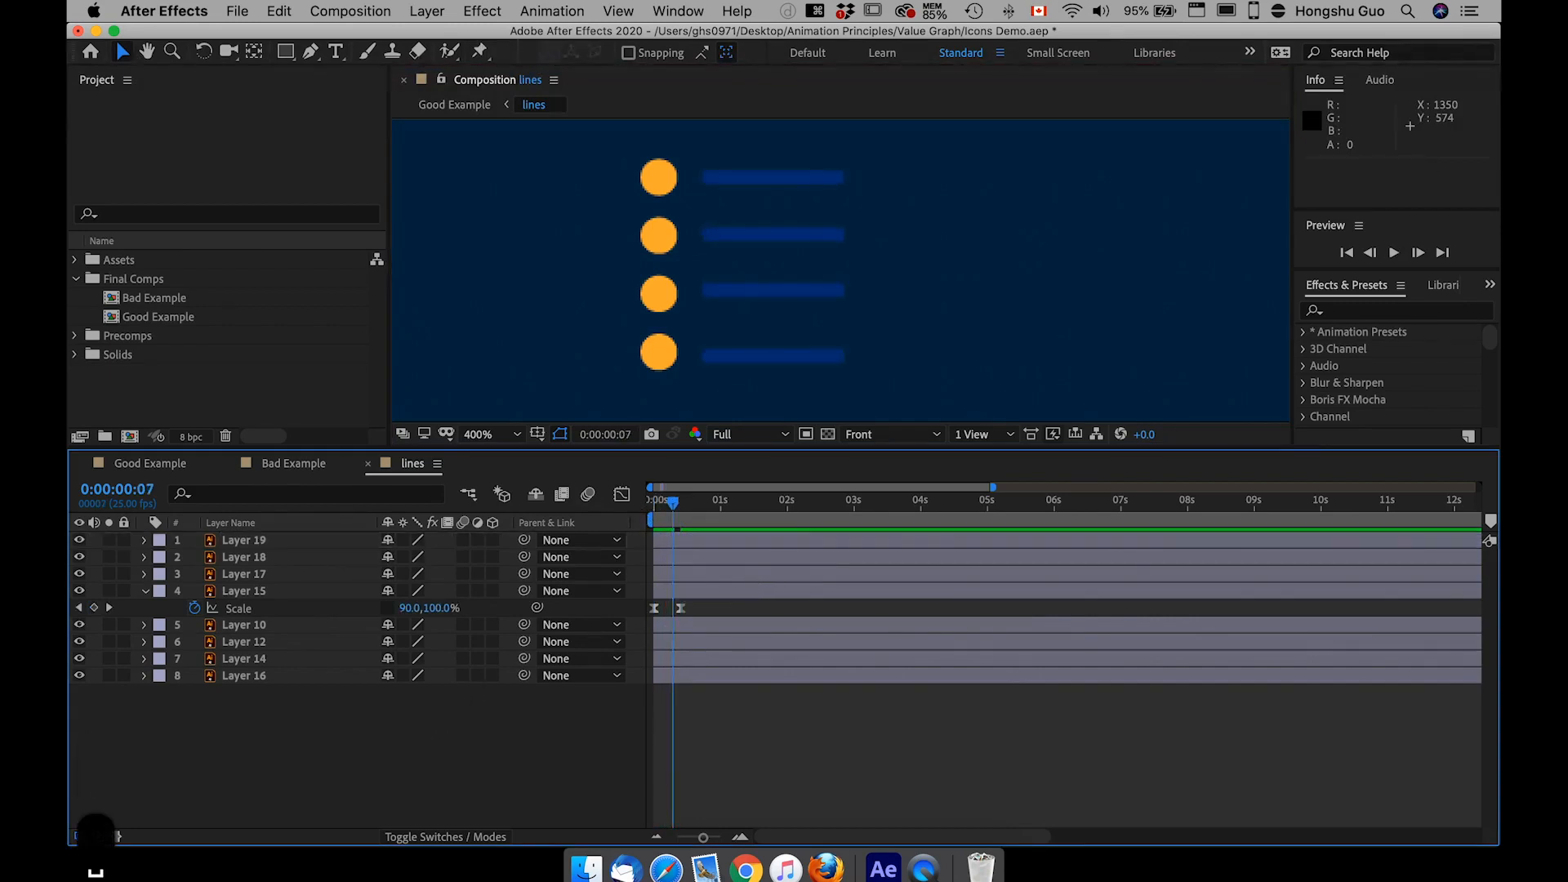
left_click_drag(660, 508, 652, 508)
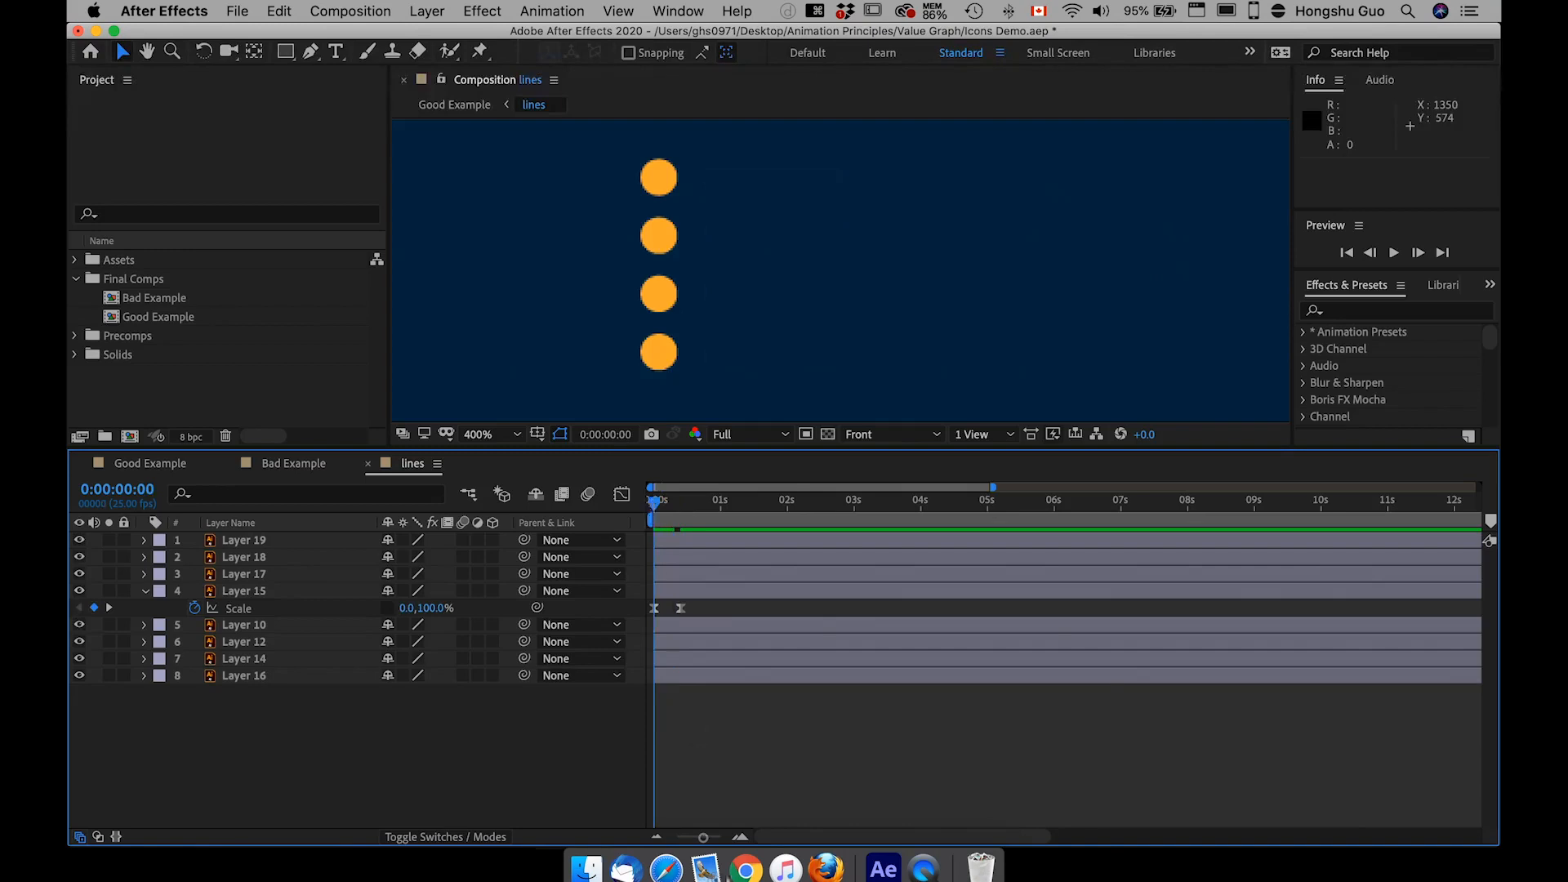
left_click_drag(704, 837, 721, 835)
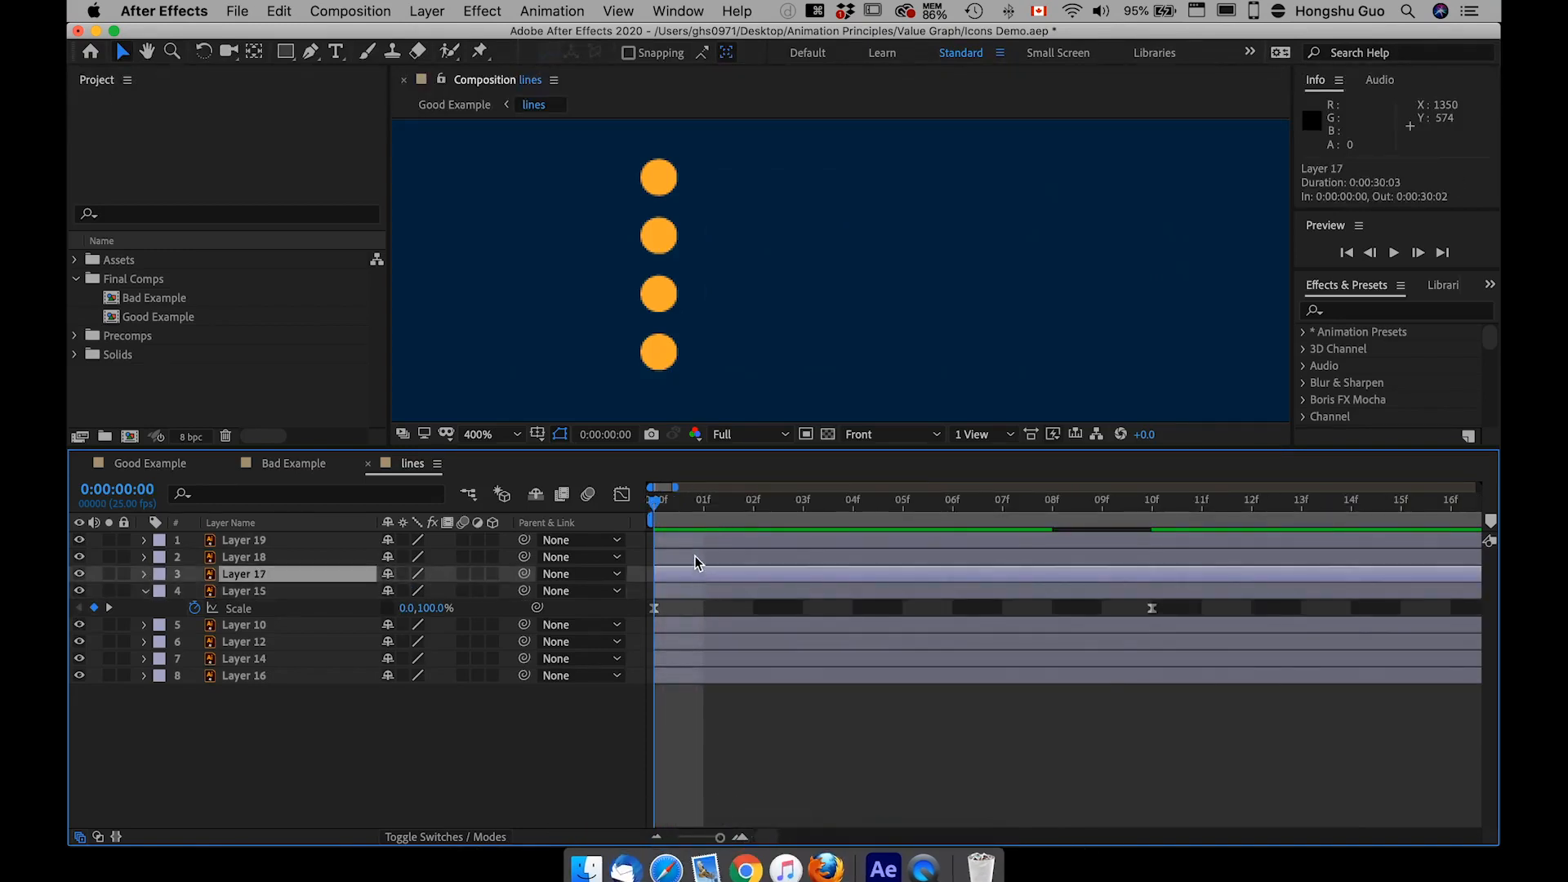
Stagger the line layers by two frames each, starting Layers 17, 18 and 19 at frames 2, 4 and 6
left_click(1154, 505)
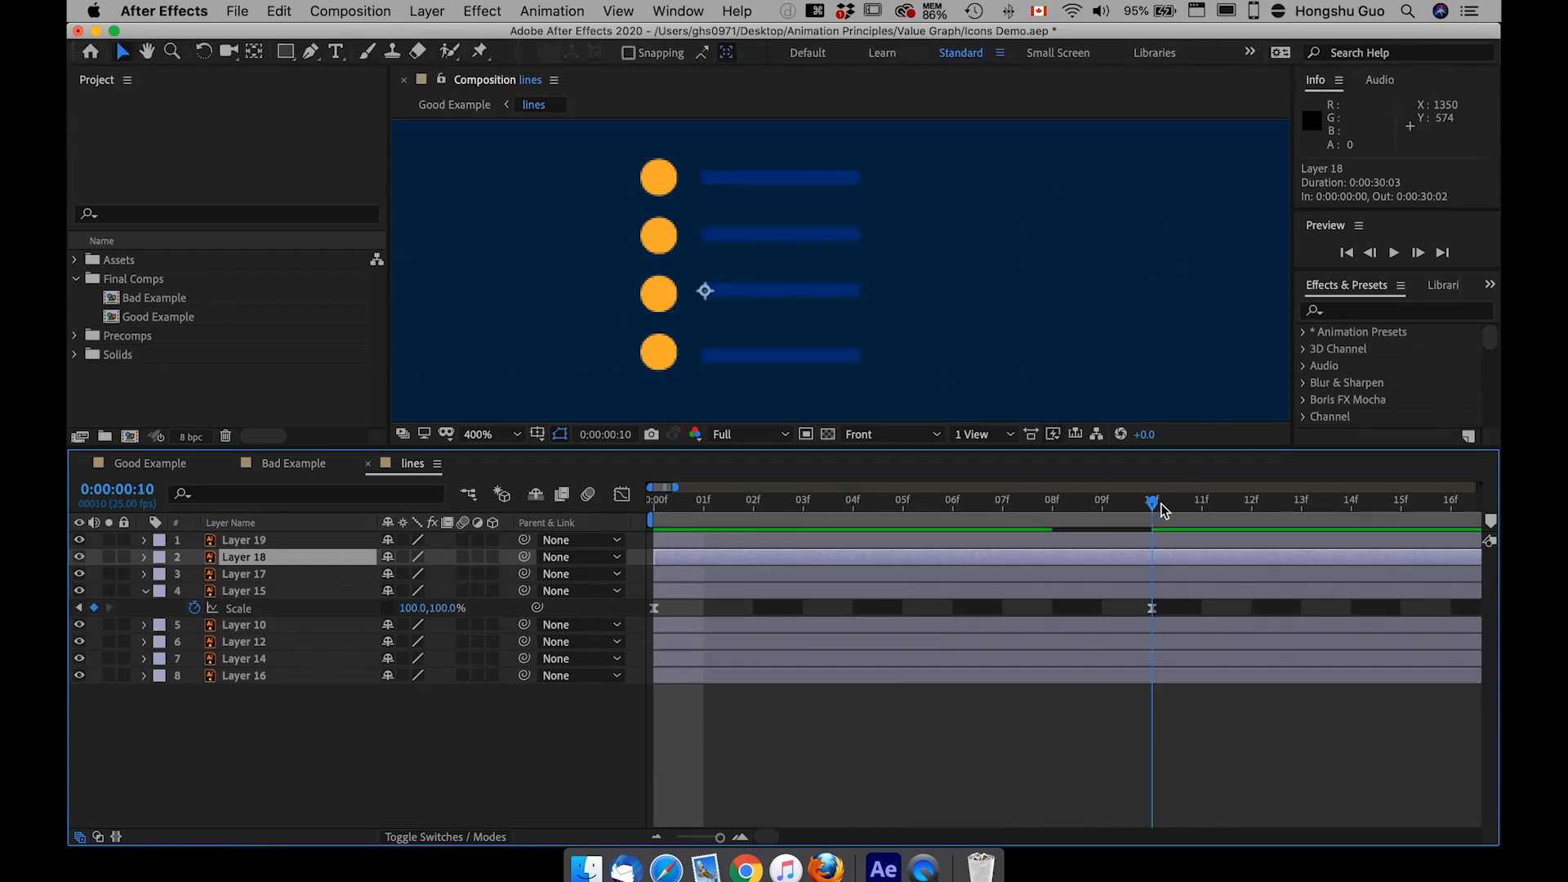
left_click(294, 766)
left_click(228, 597)
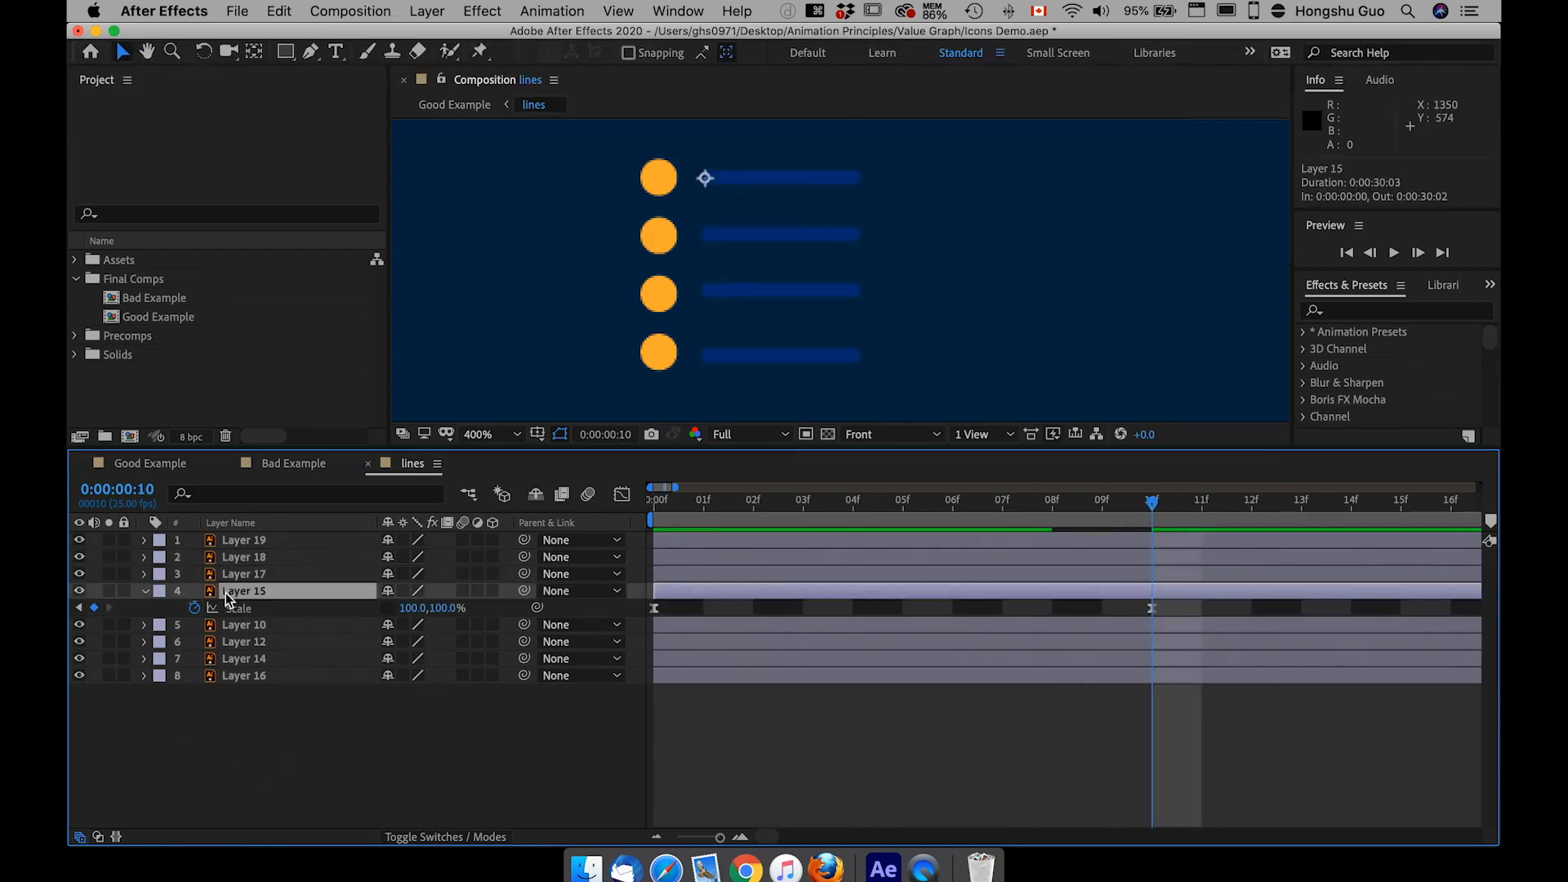
left_click_drag(680, 575, 1155, 540)
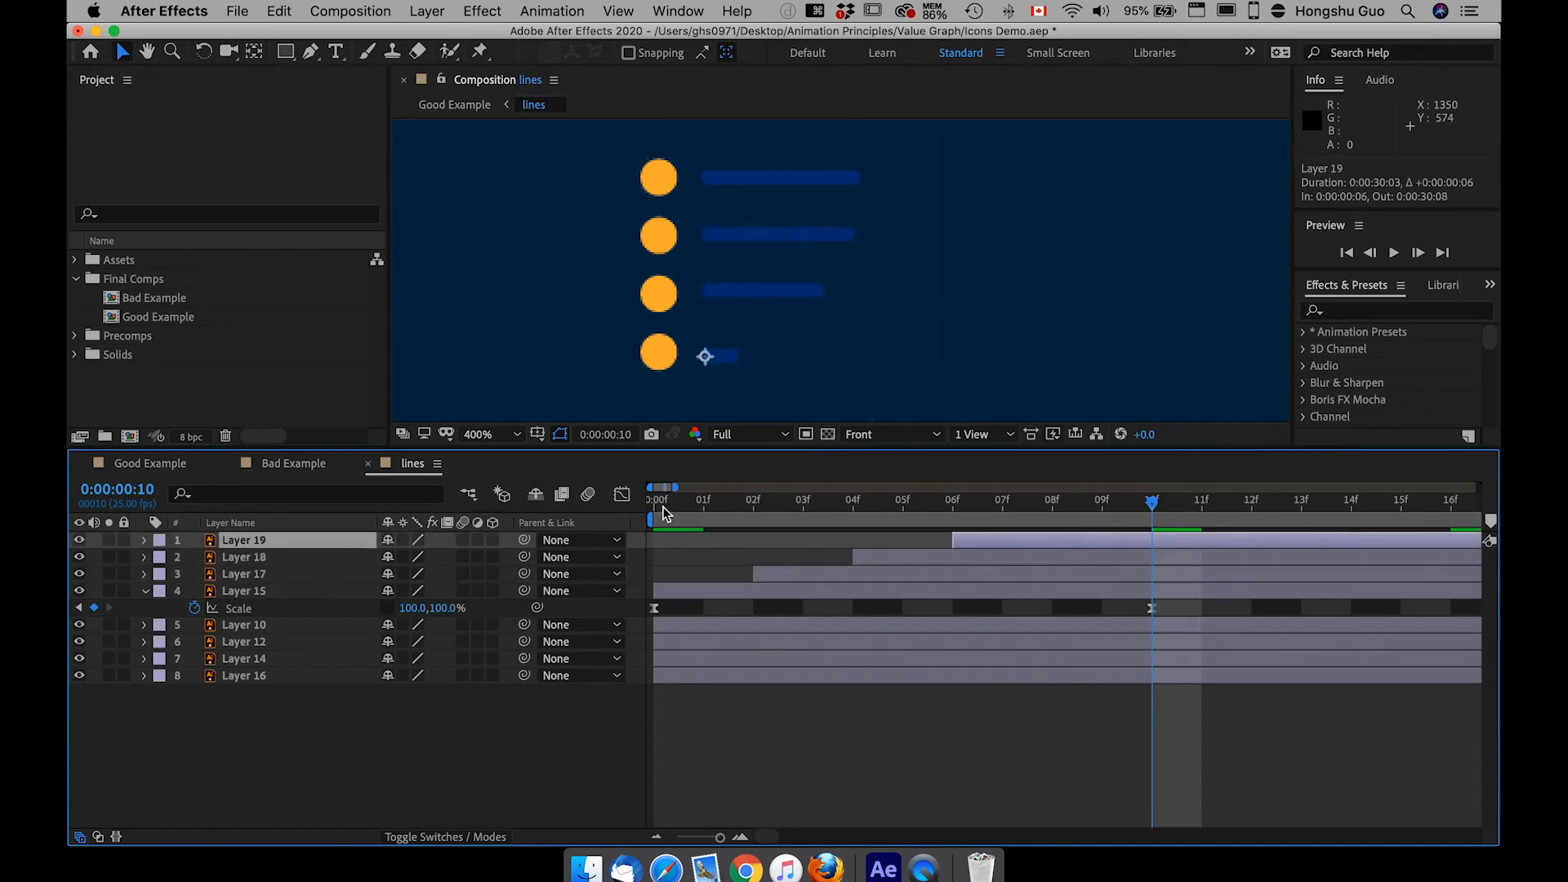
Play back the staggered lines from frame 0 and return to the start of the precomp
left_click(665, 513)
key("space")
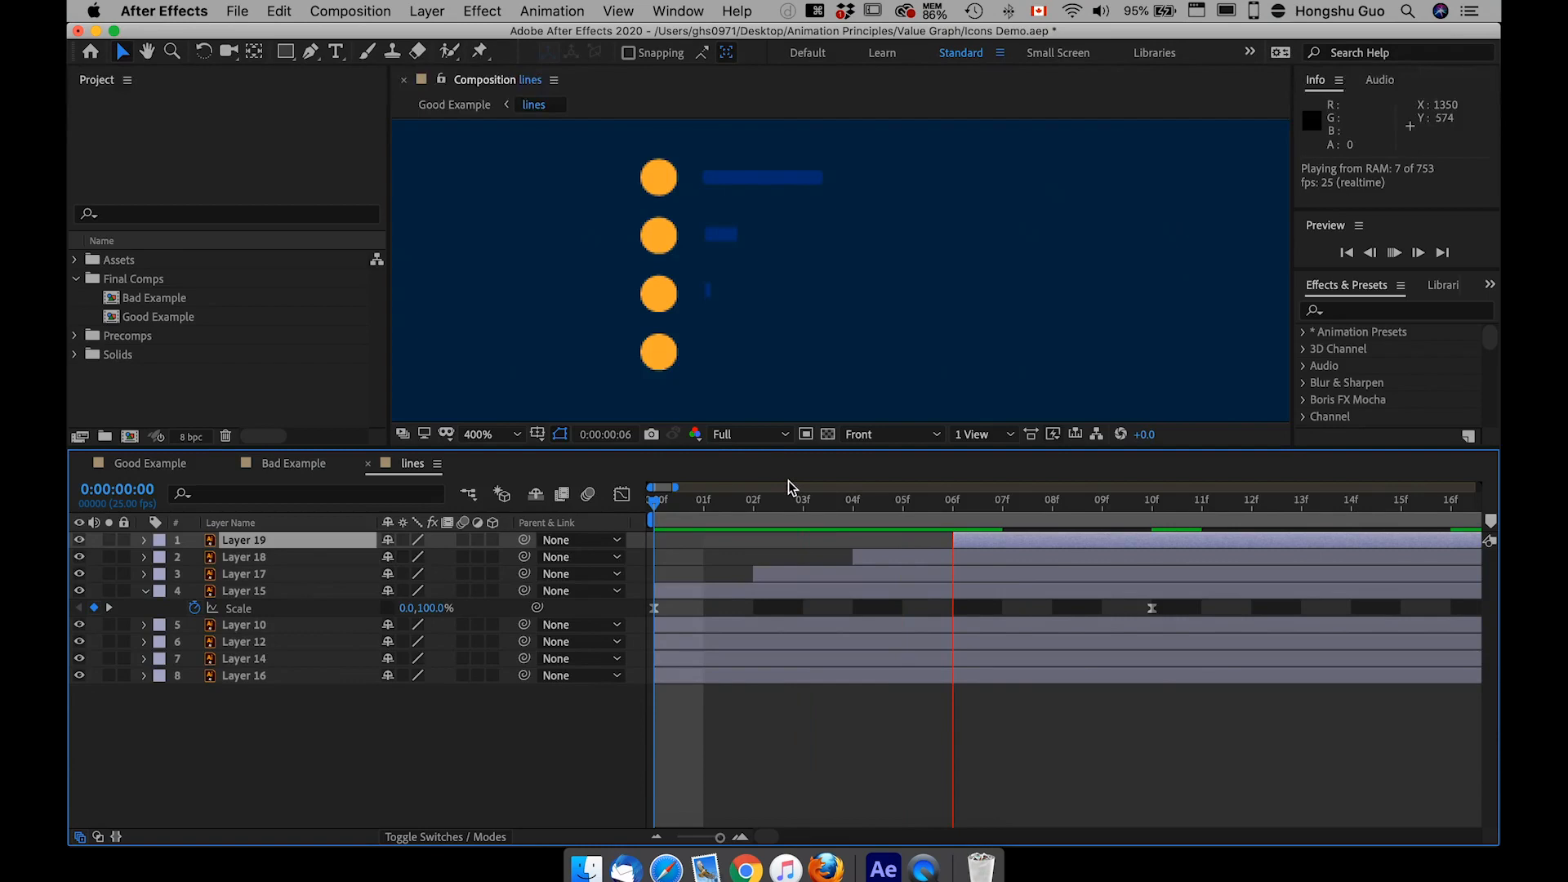
key("space")
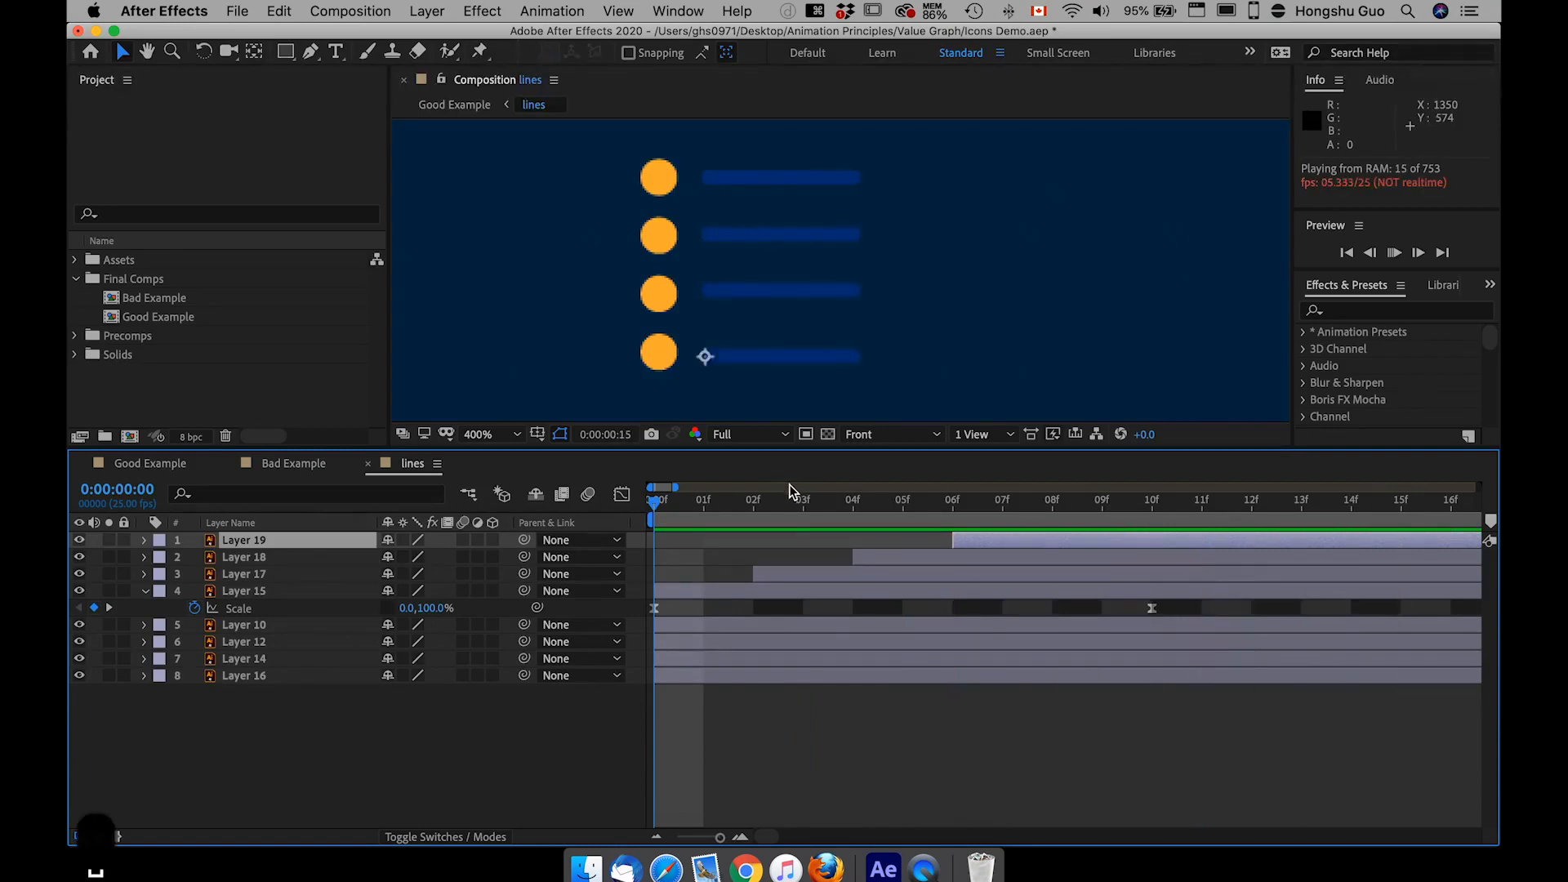
left_click_drag(720, 837, 709, 837)
left_click(655, 512)
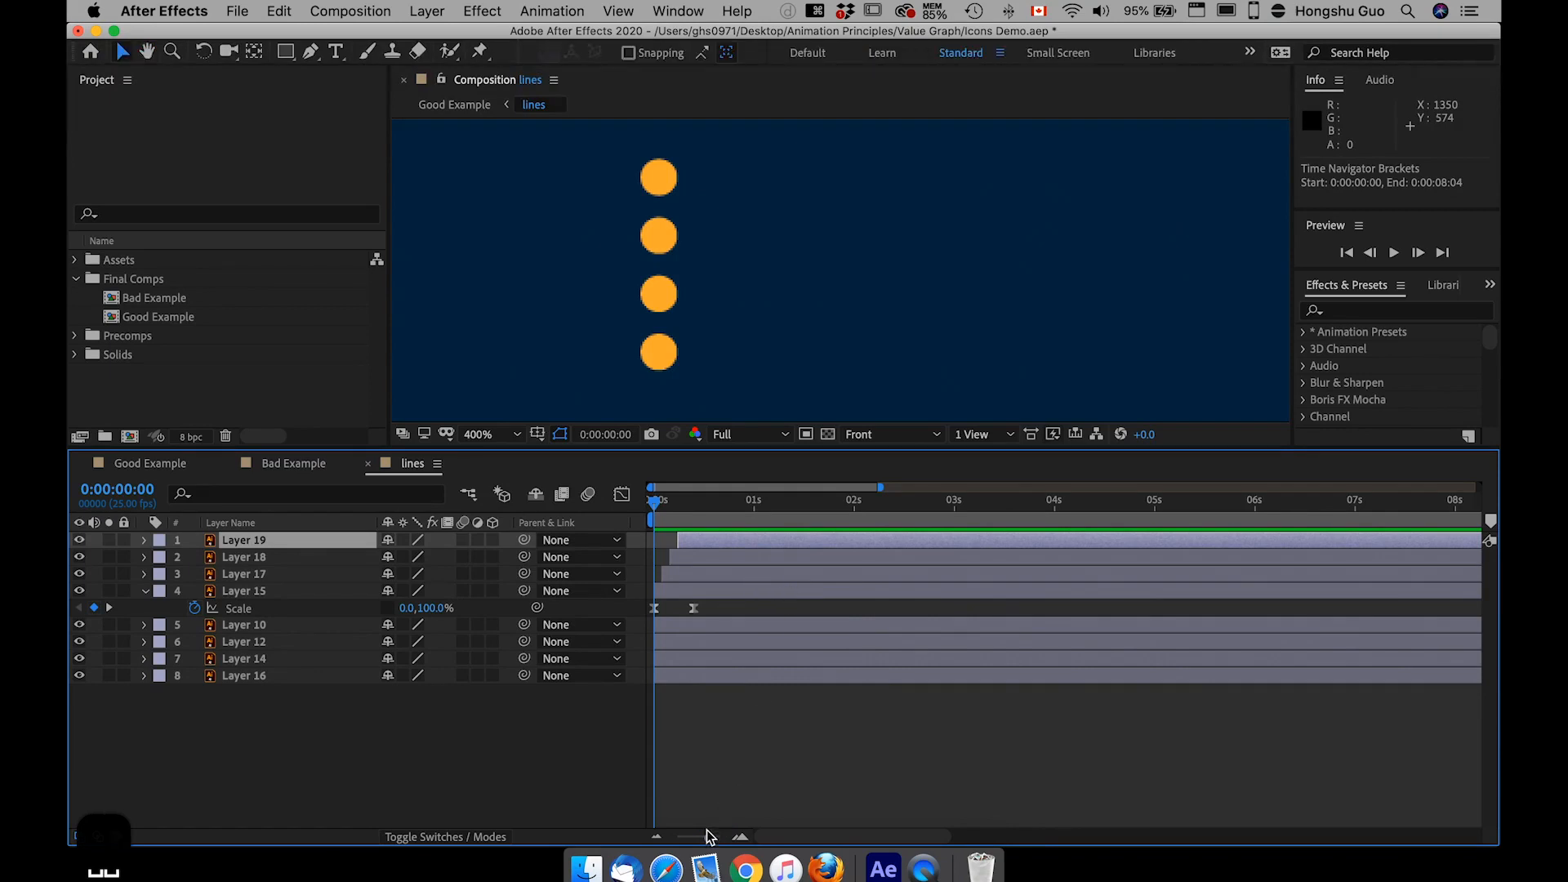
Identify the bottom dot by toggling Layer 10's visibility and start that layer at frame 6
left_click_drag(709, 837, 721, 839)
left_click(175, 626)
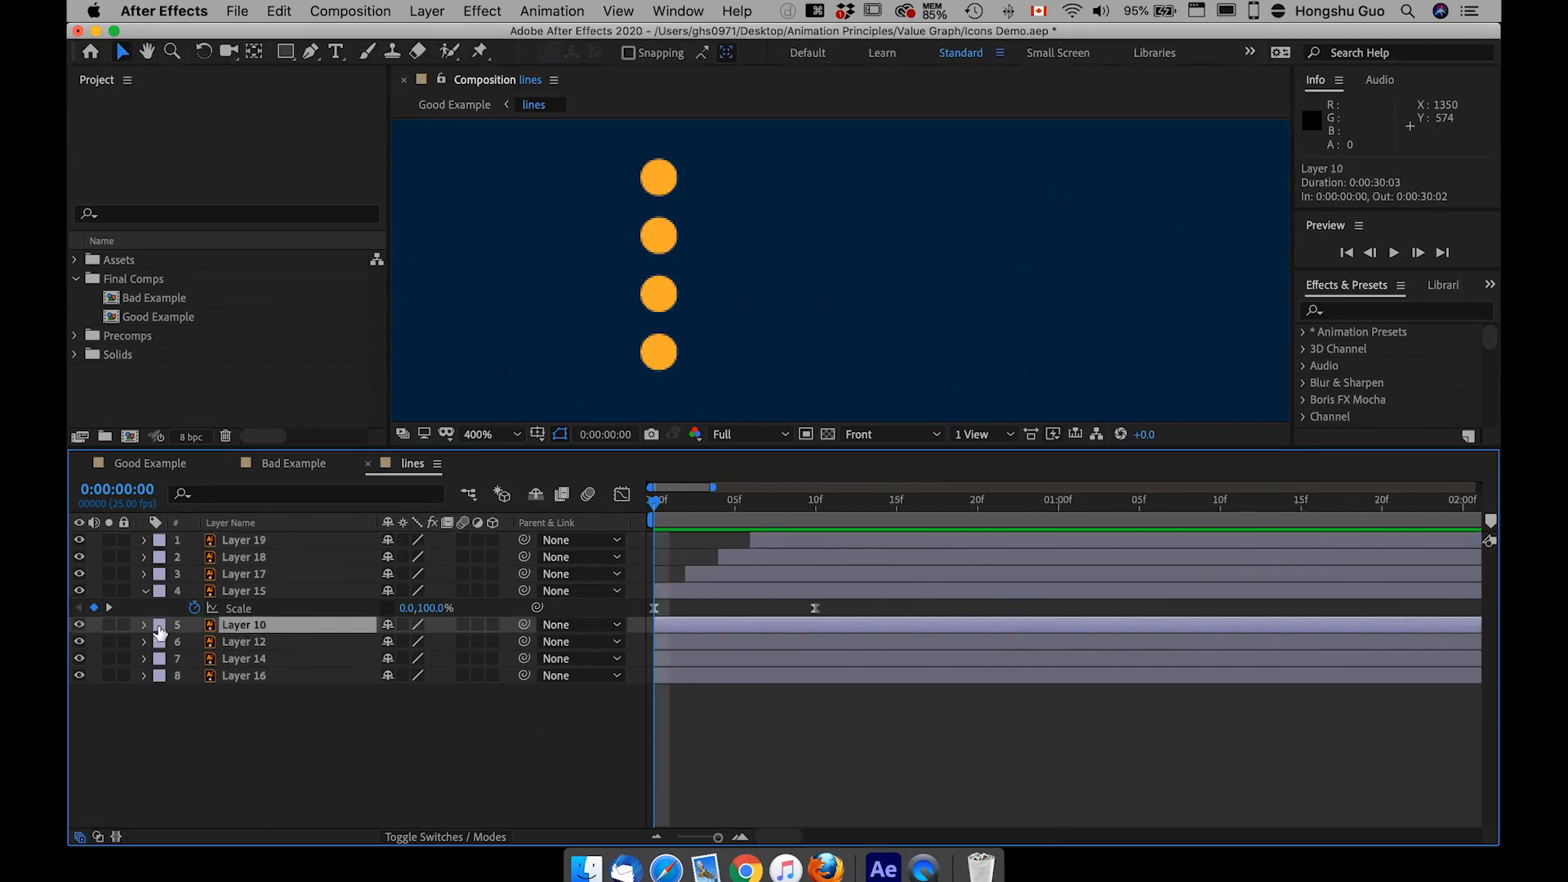
left_click(79, 625)
left_click(79, 625)
left_click(749, 504)
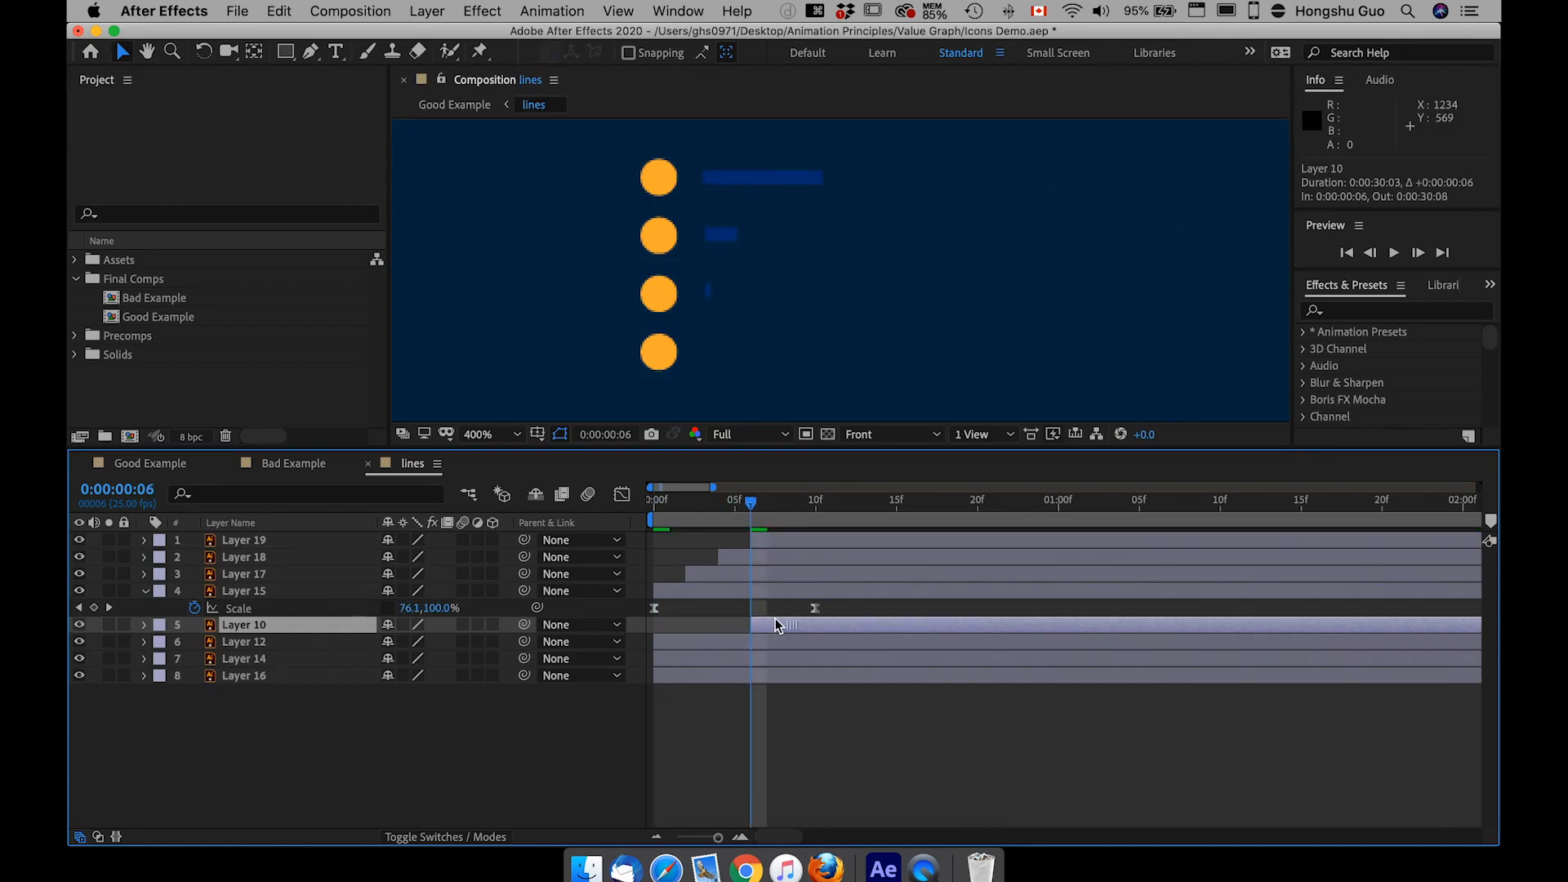
Identify the third dot by toggling Layer 12's visibility and start that layer at frame 4
left_click(209, 644)
left_click(79, 642)
left_click(79, 642)
left_click(718, 510)
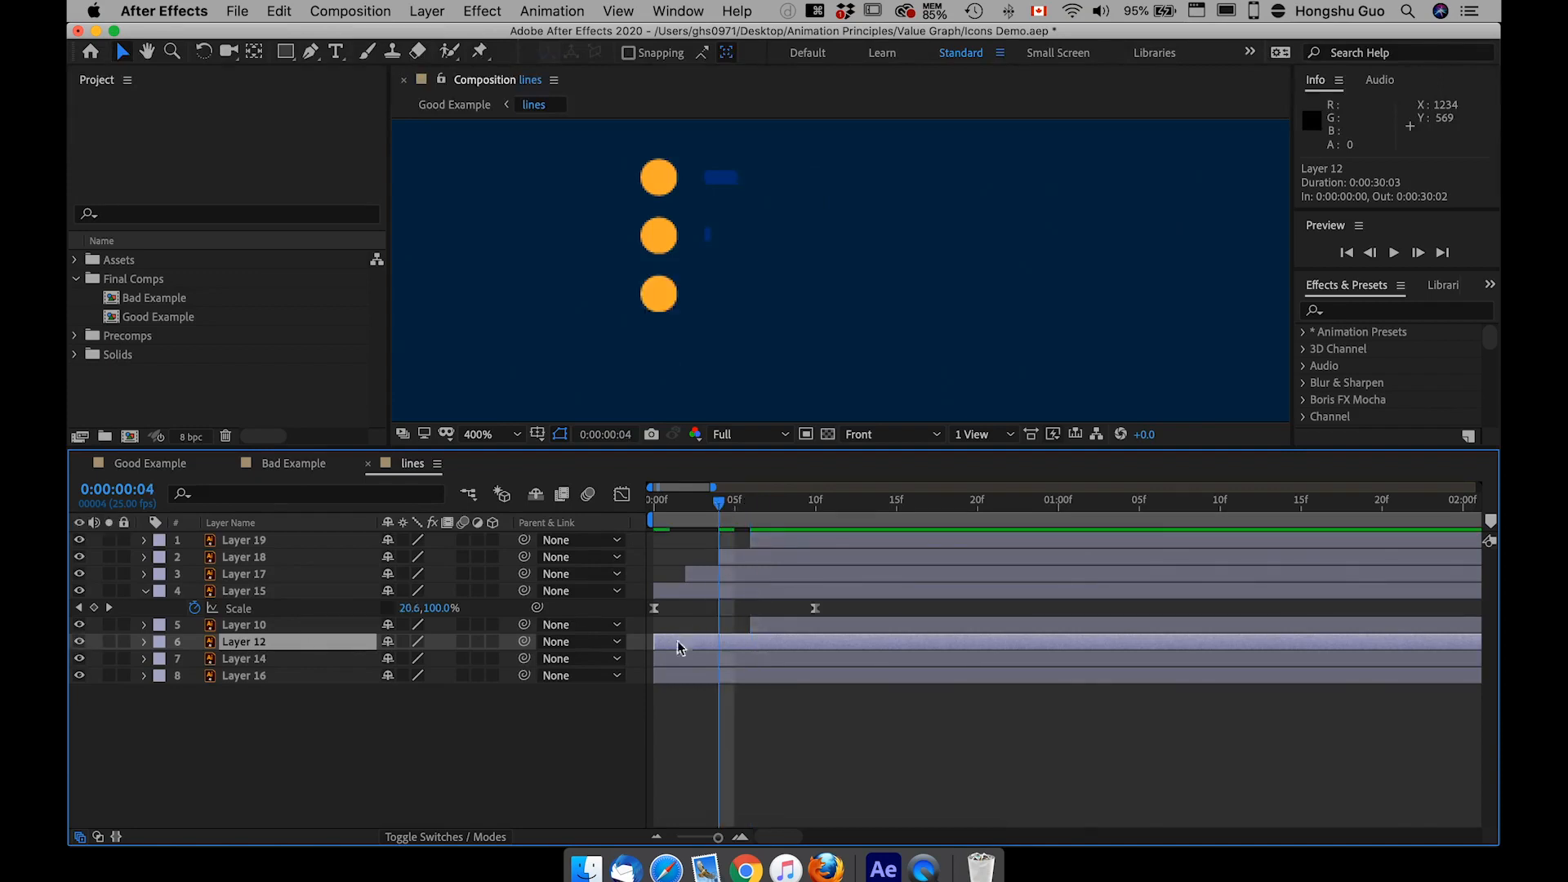
left_click_drag(678, 640, 743, 644)
Start the second dot, Layer 14, at frame 2 and play back the dots and lines from frame 0
left_click(317, 664)
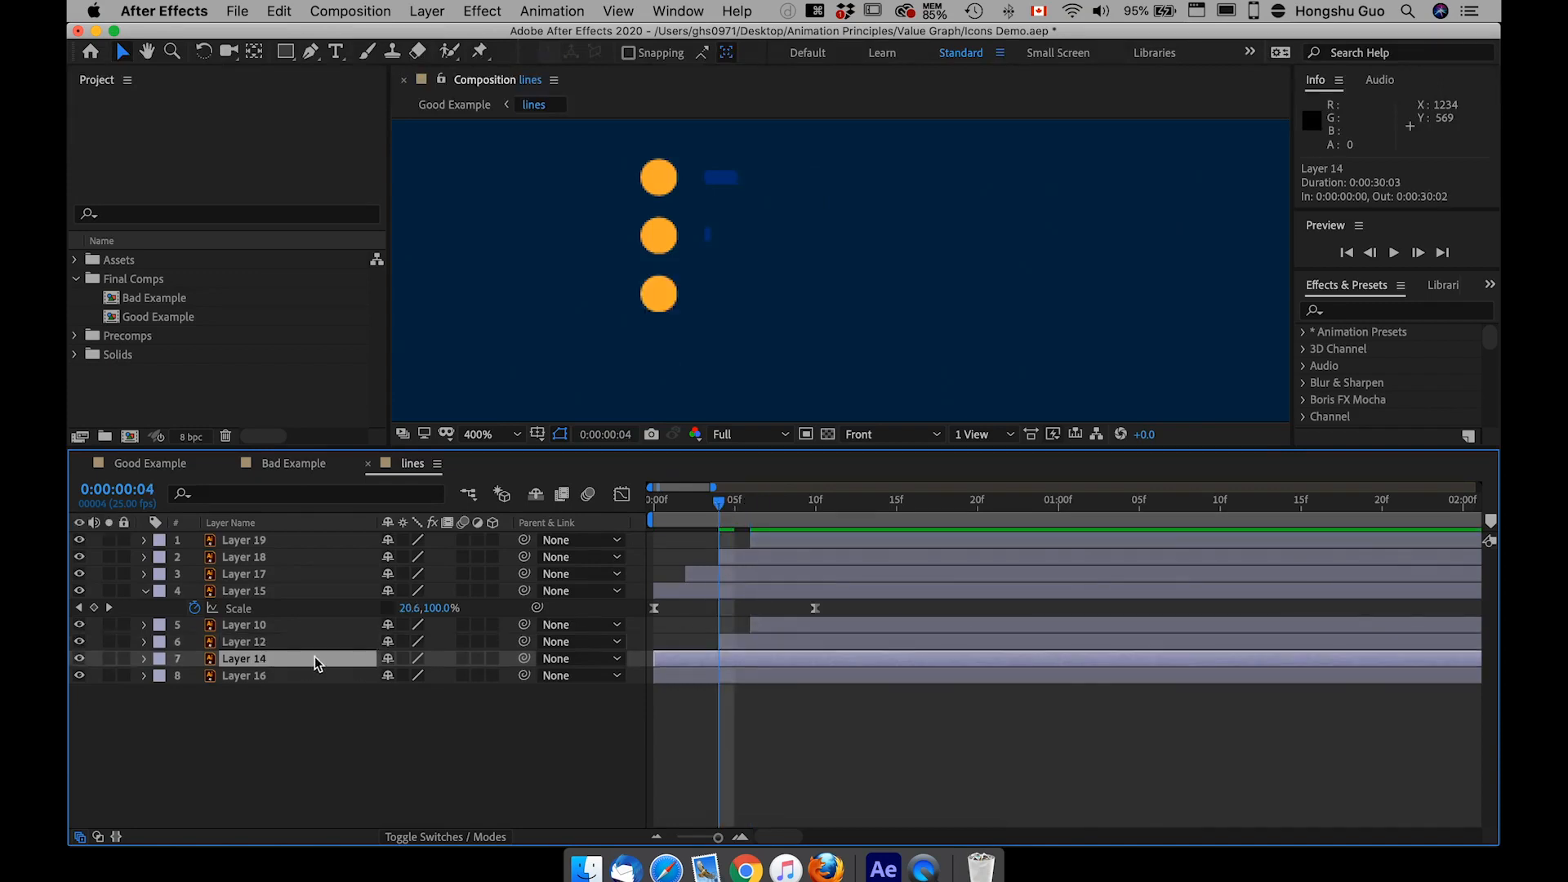
left_click(80, 658)
left_click_drag(714, 509, 653, 513)
left_click_drag(677, 659, 710, 658)
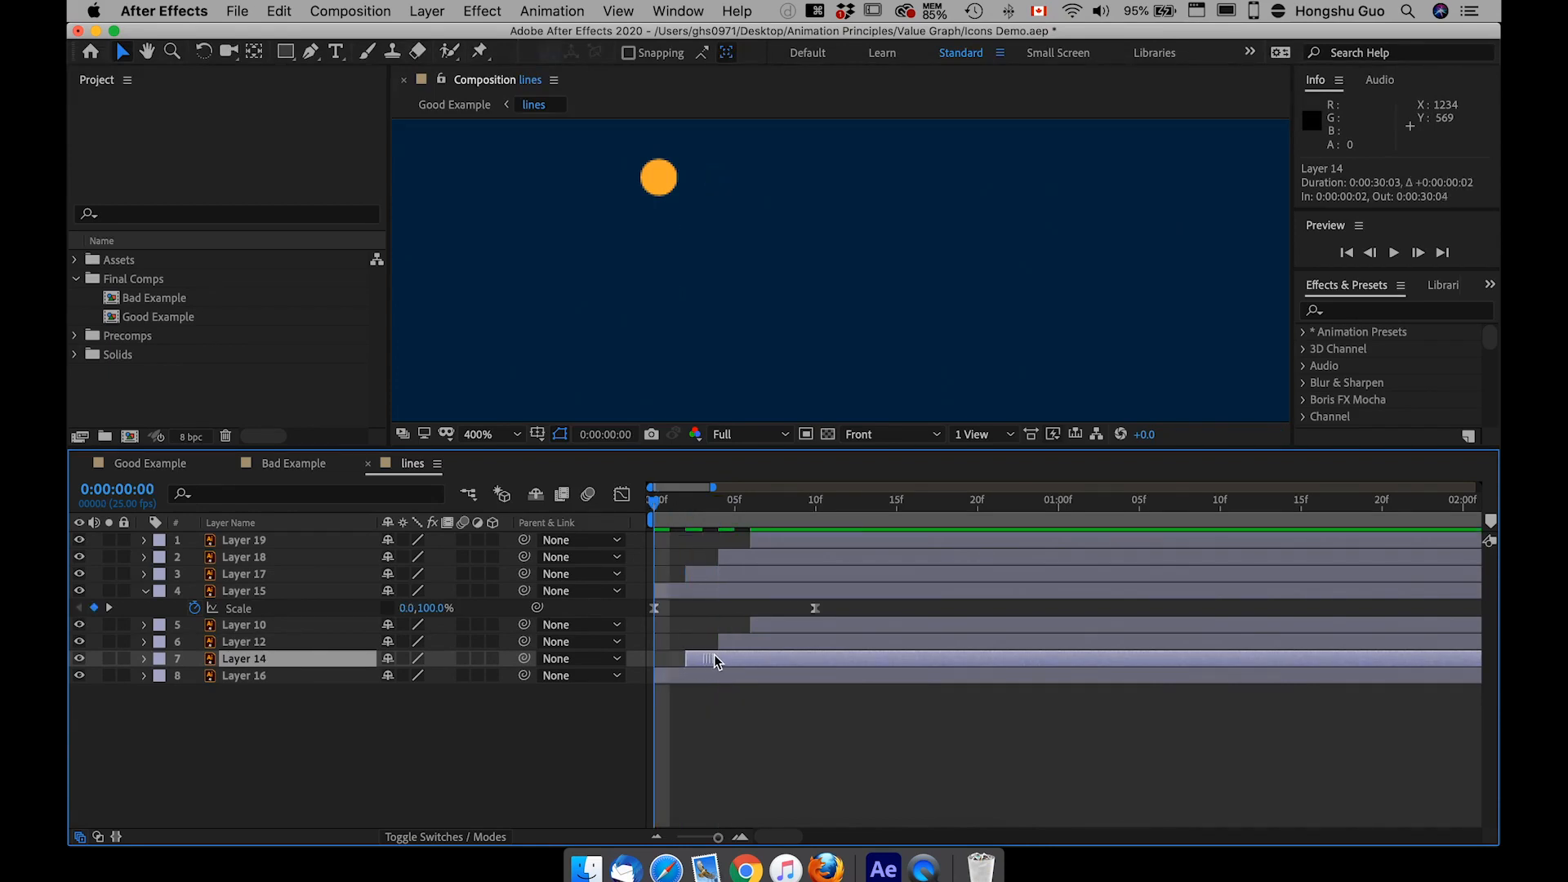
left_click(685, 506)
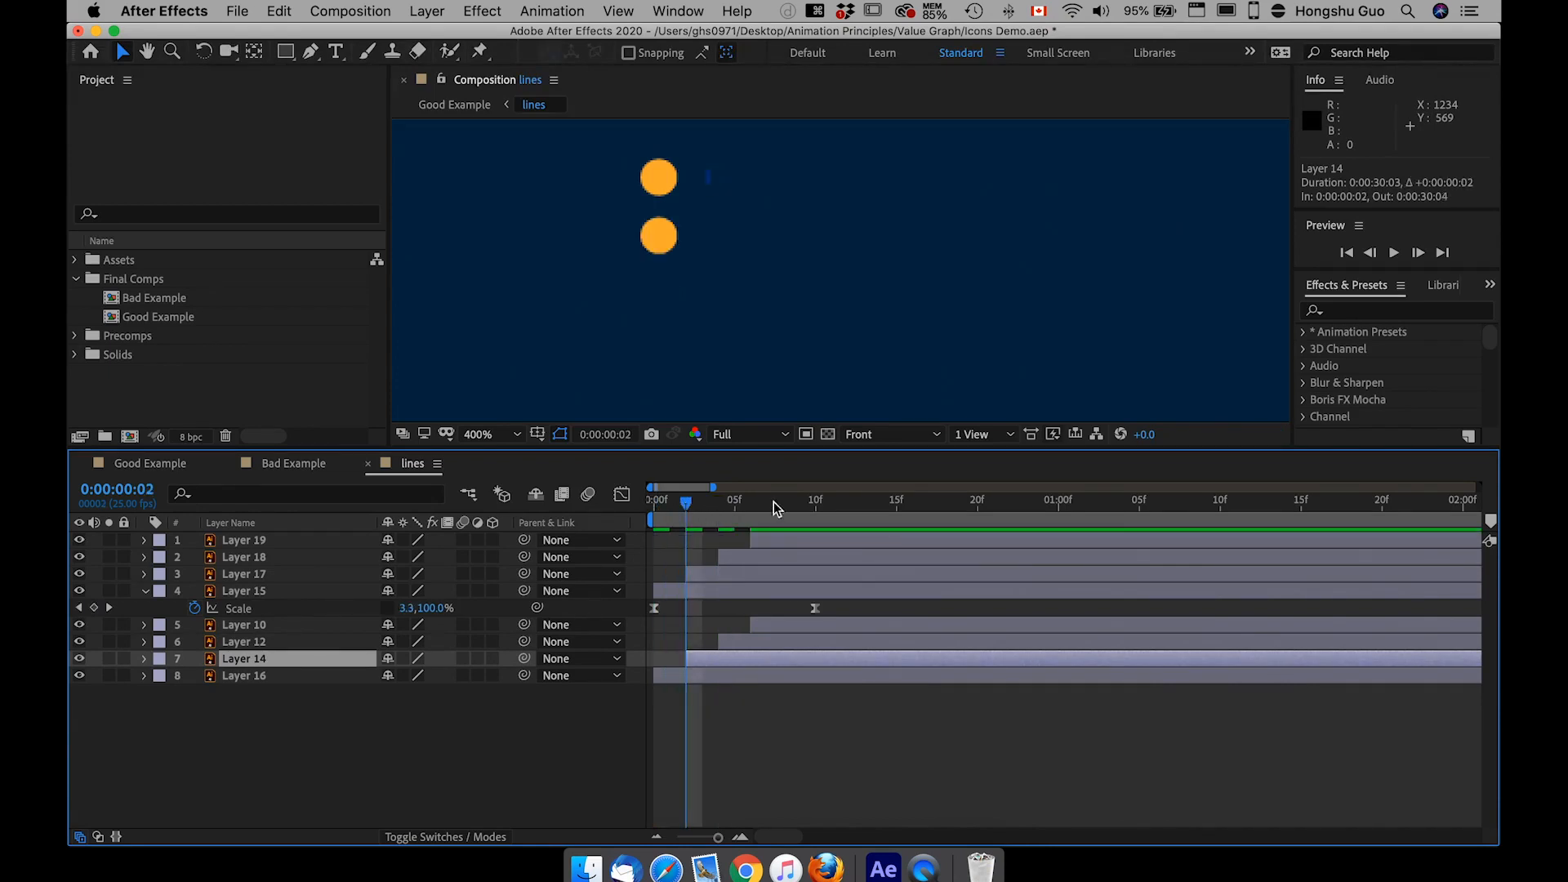
left_click(663, 509)
key("space")
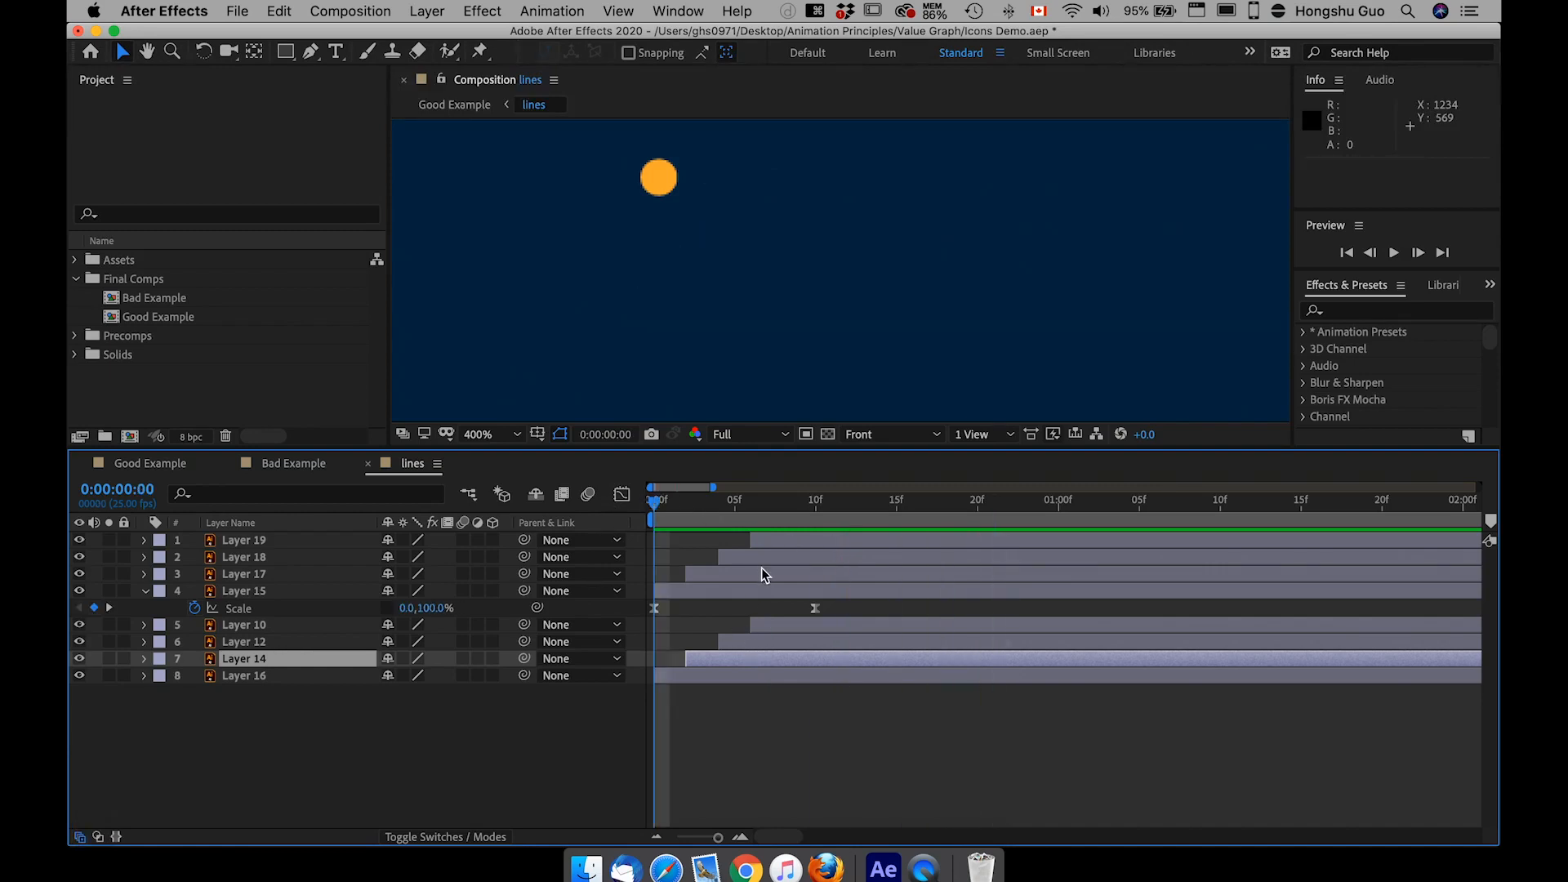
Shift all eight dot and line layers one frame later so Layers 15 and 16 start at frame 1
left_click(773, 542)
left_click(693, 673, "shift")
left_click_drag(697, 675, 710, 675)
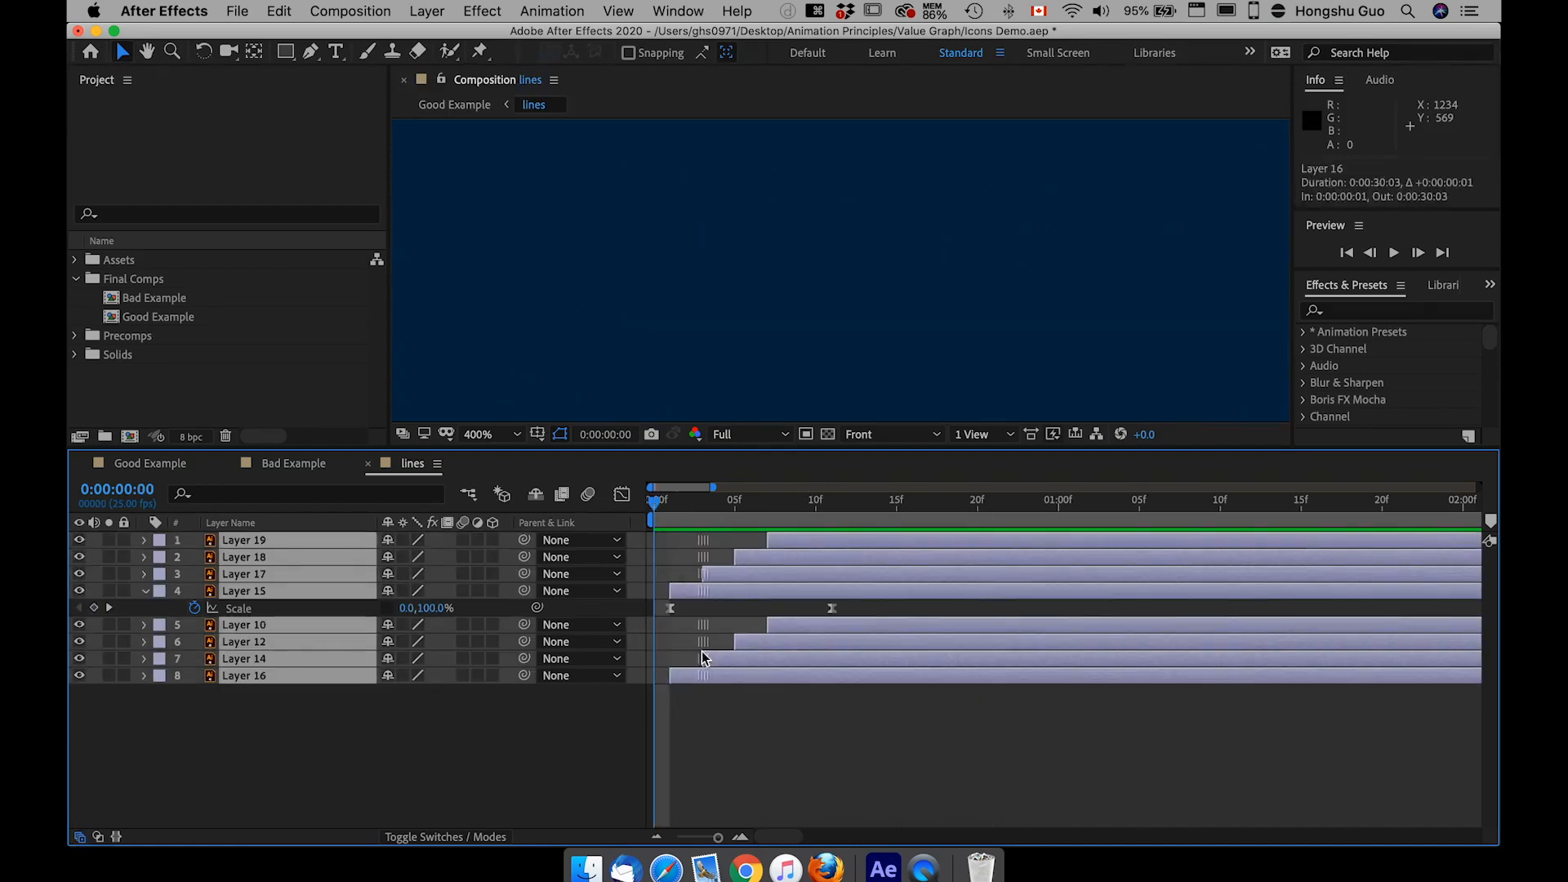
left_click(748, 705)
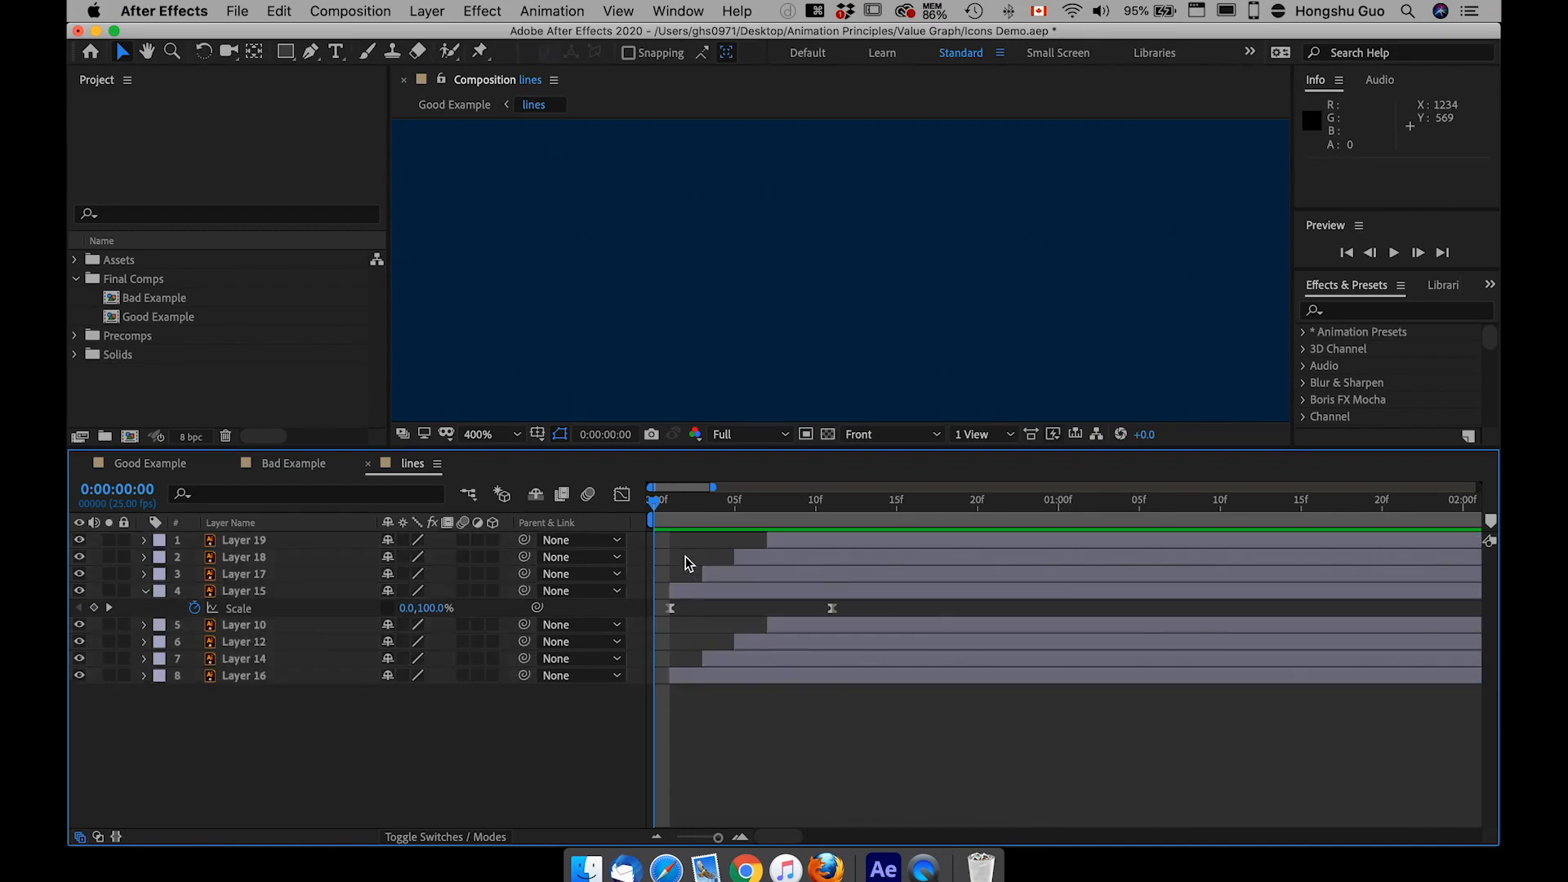
Delay the dots on Layers 14, 12 and 10 by one more frame, to frames 4, 6 and 8
key("space")
left_click_drag(683, 503, 812, 626)
key("space")
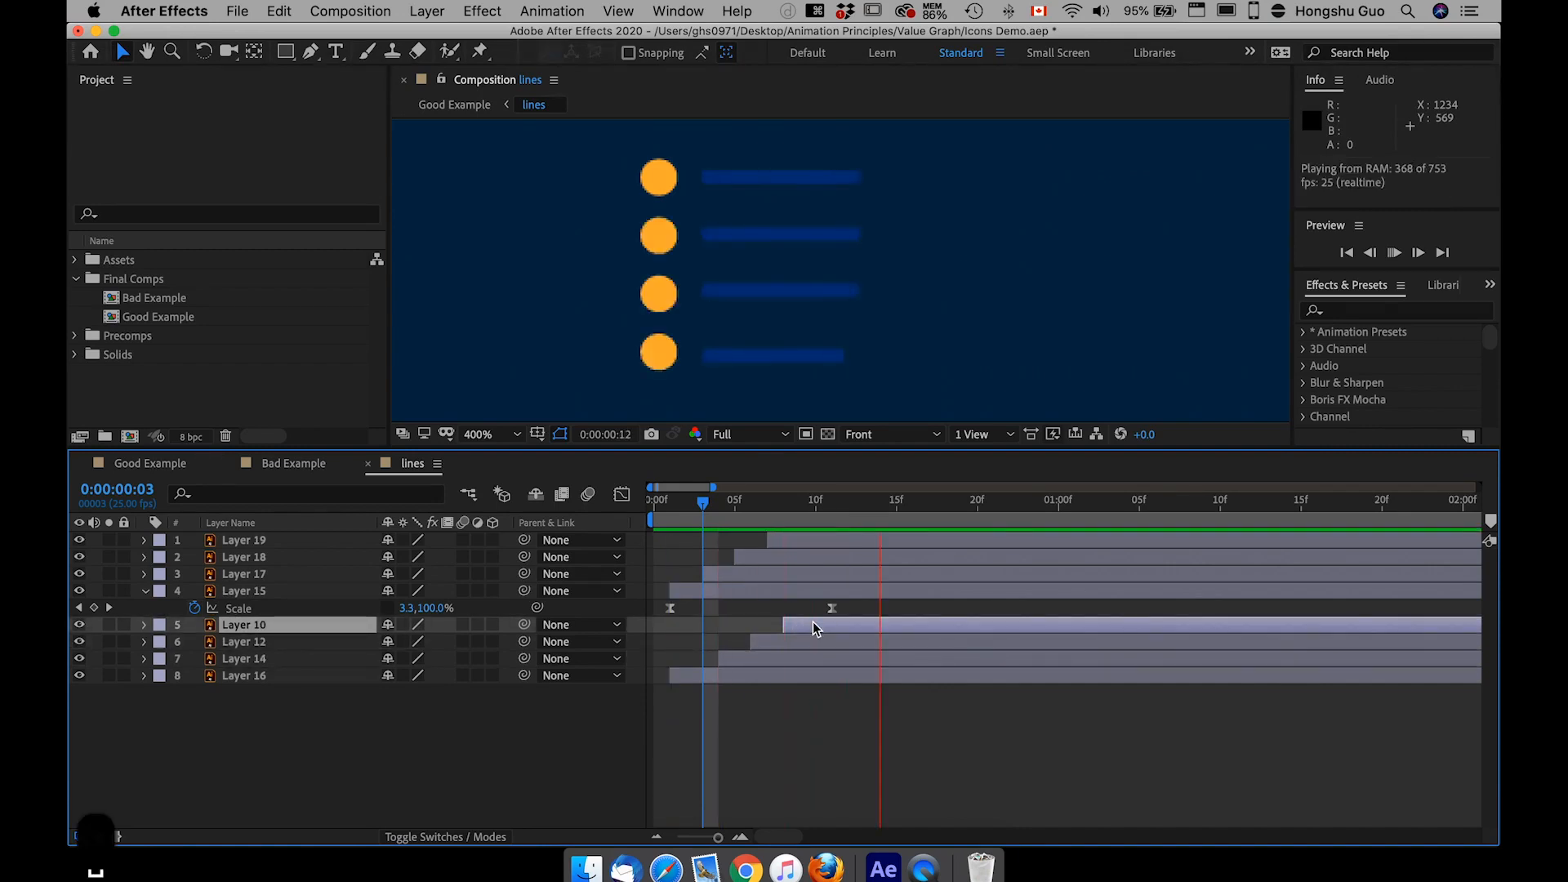
Play back the retimed dots and lines twice from frame 0
left_click(648, 508)
key("space")
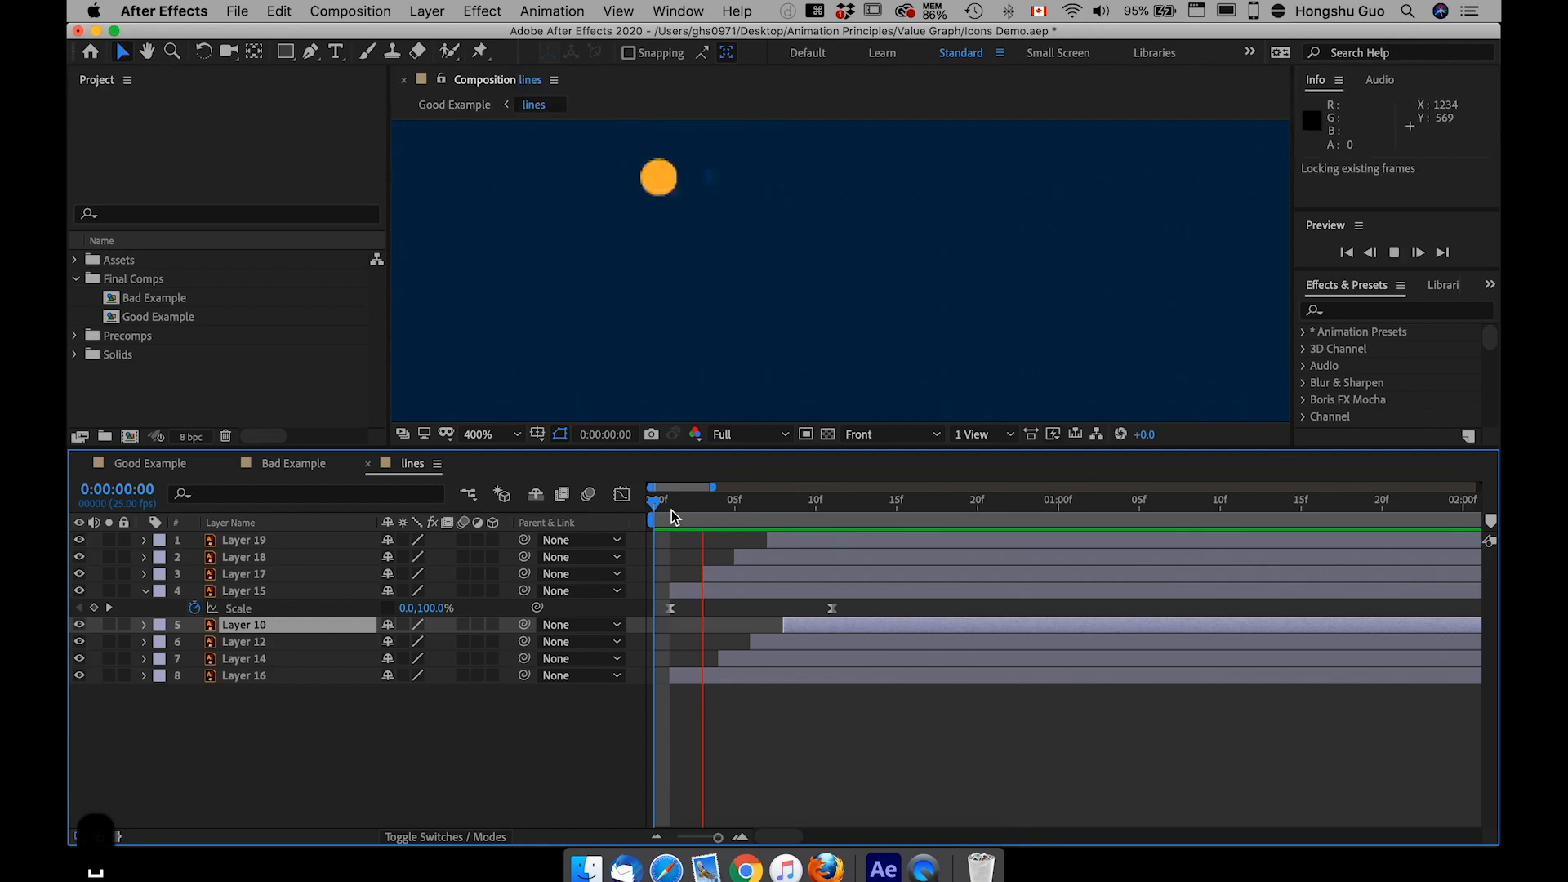
key("space")
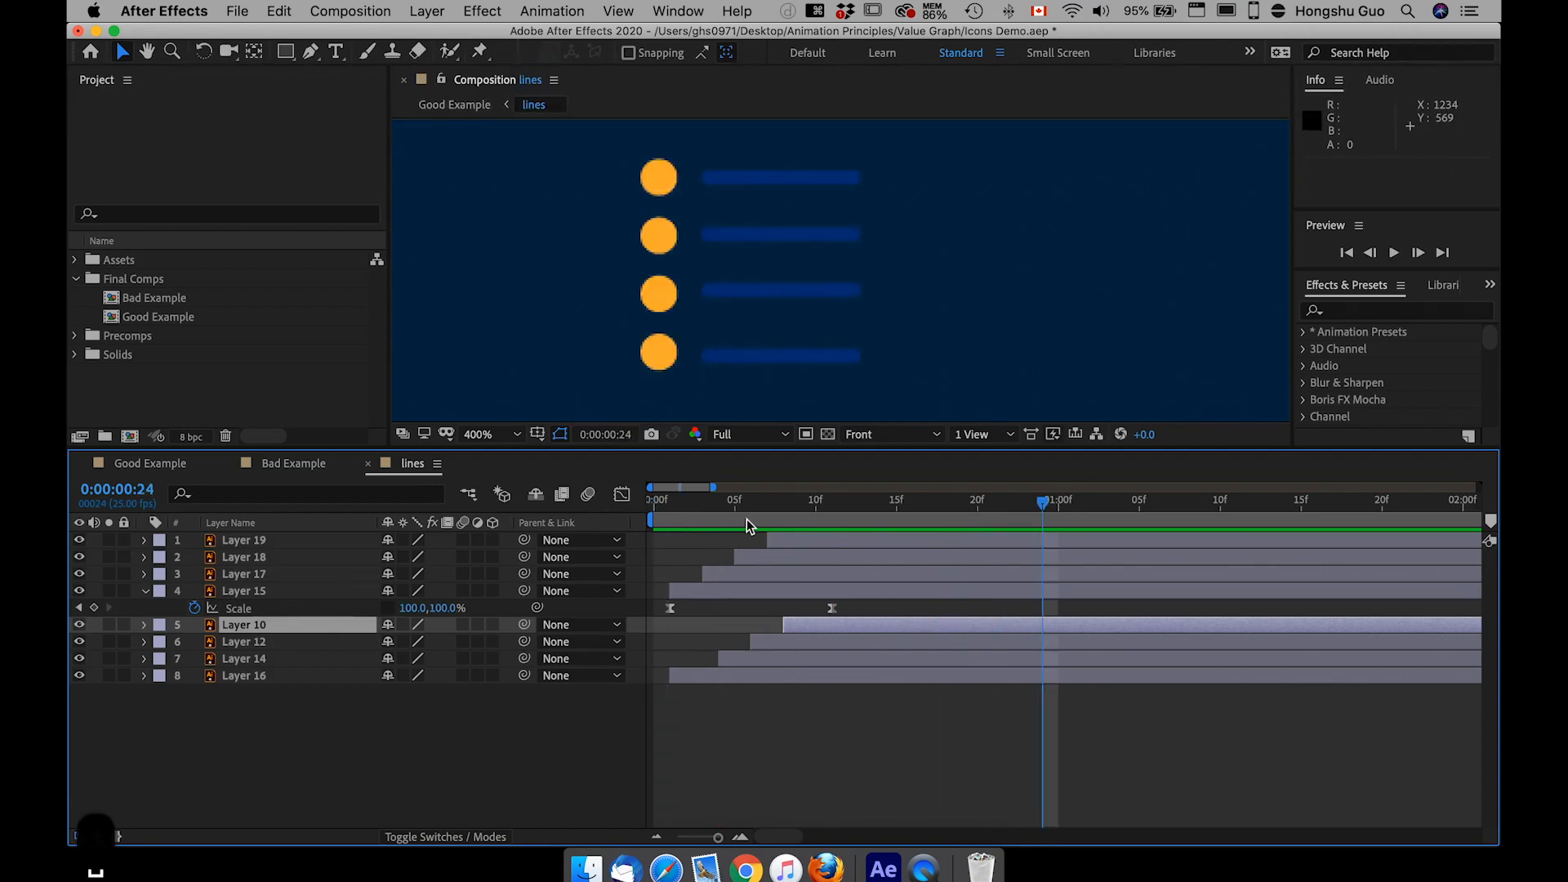
left_click(649, 506)
key("space")
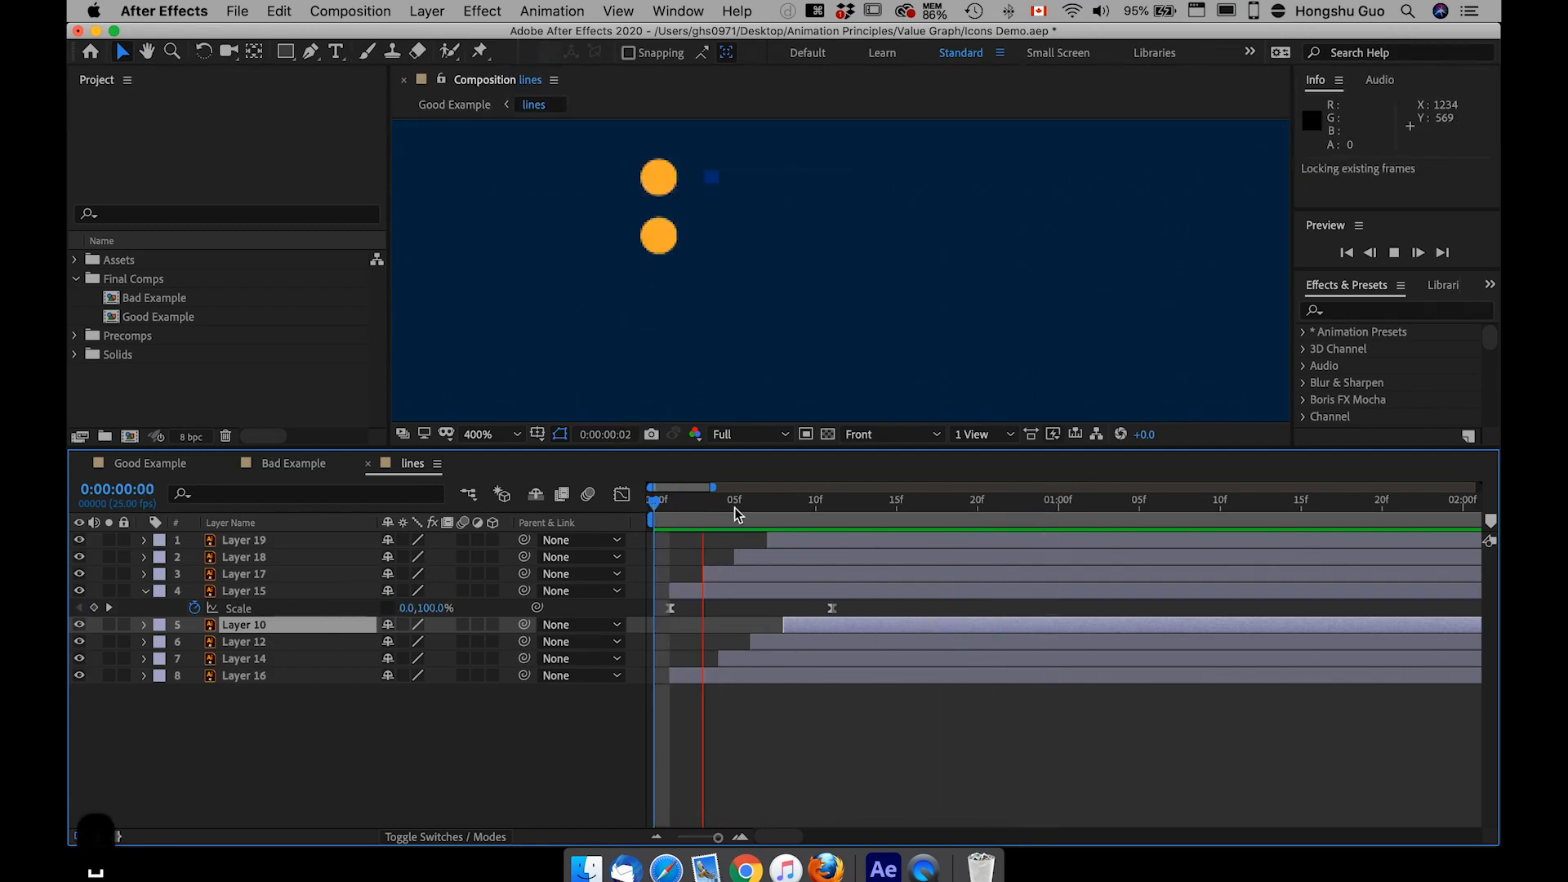
key("space")
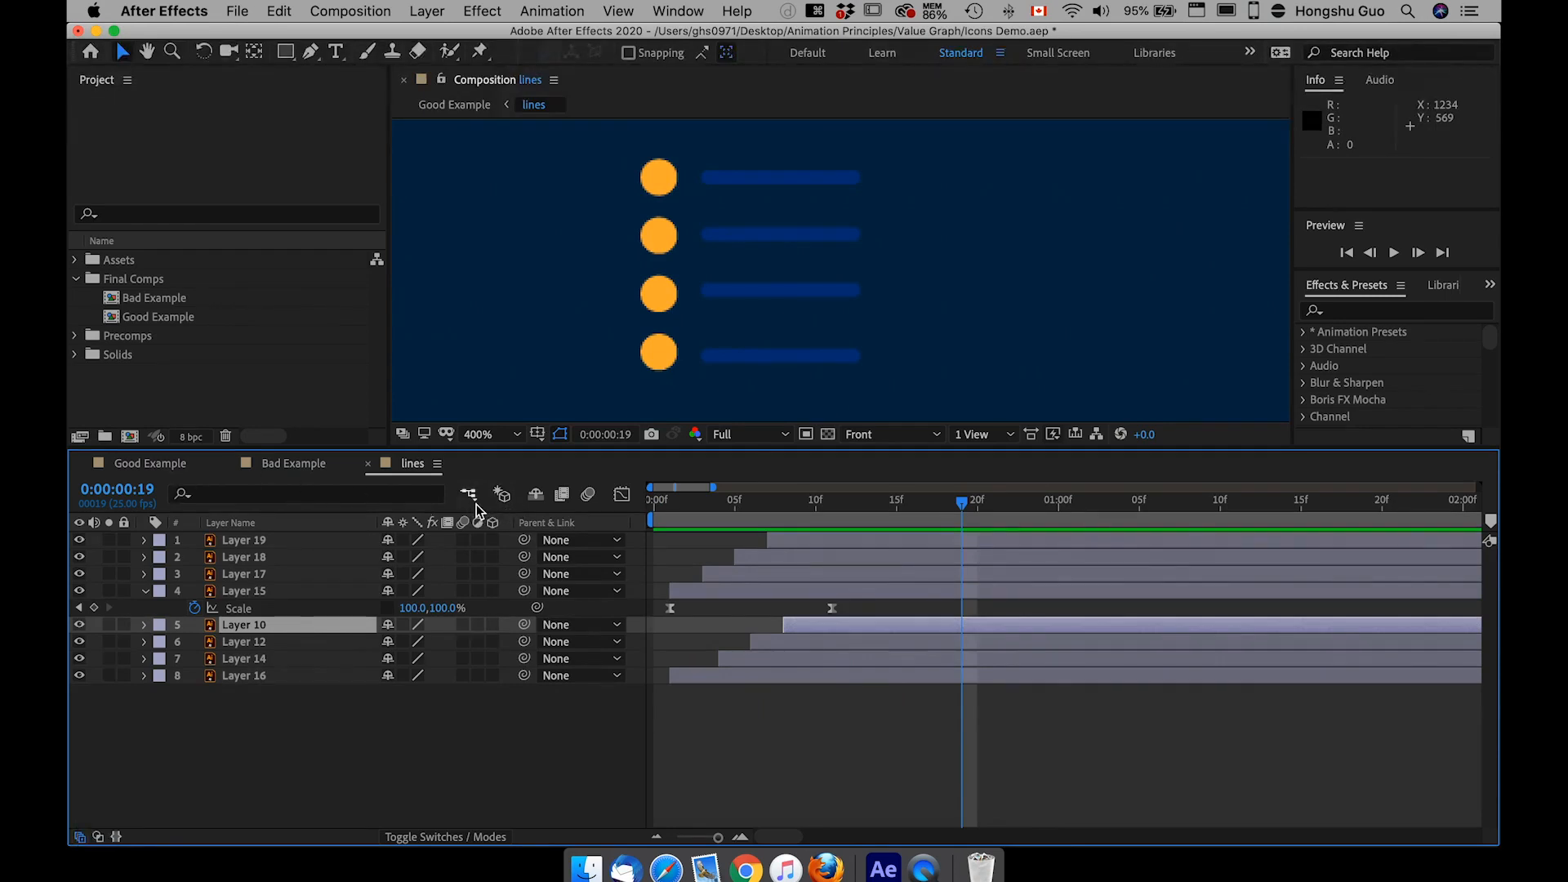
Return to the Good Example composition and play back all three icon animations twice from frame 0
left_click(150, 464)
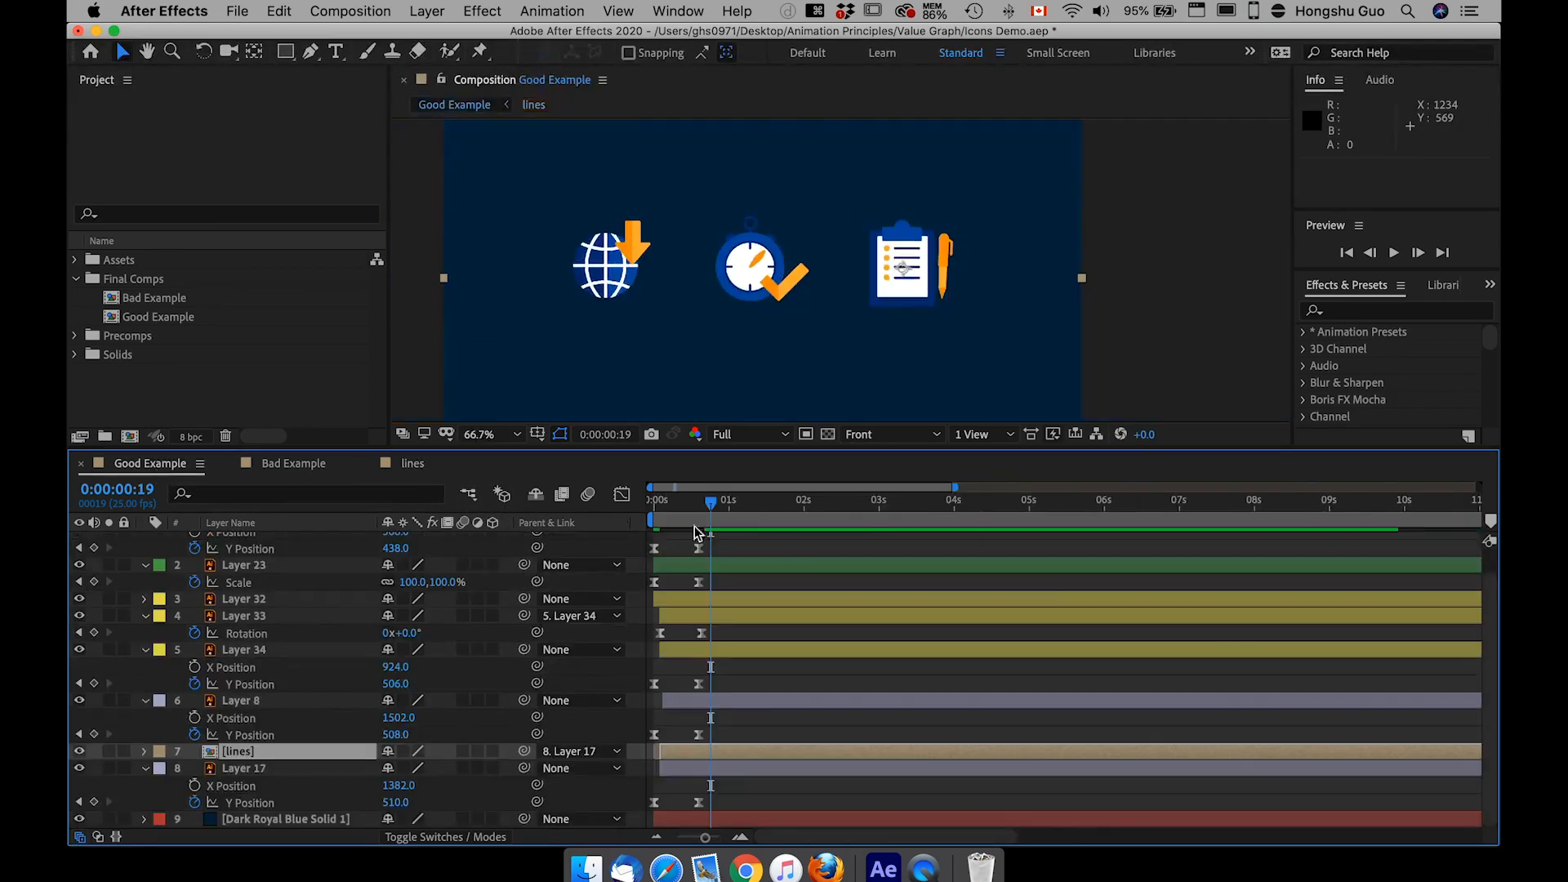
left_click_drag(701, 508, 654, 512)
left_click(783, 630)
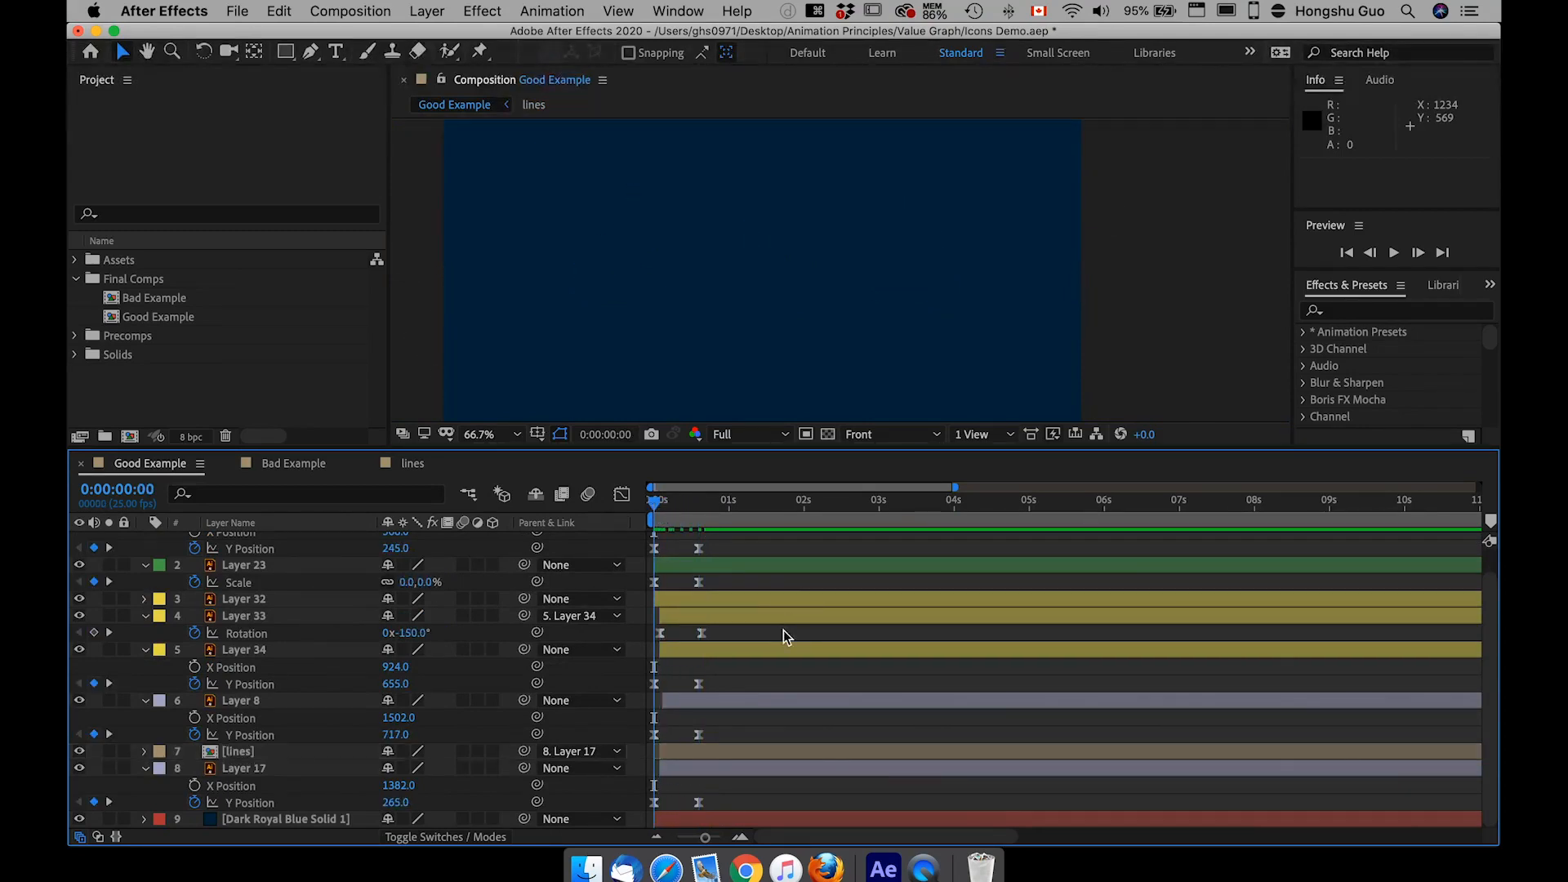
key("space")
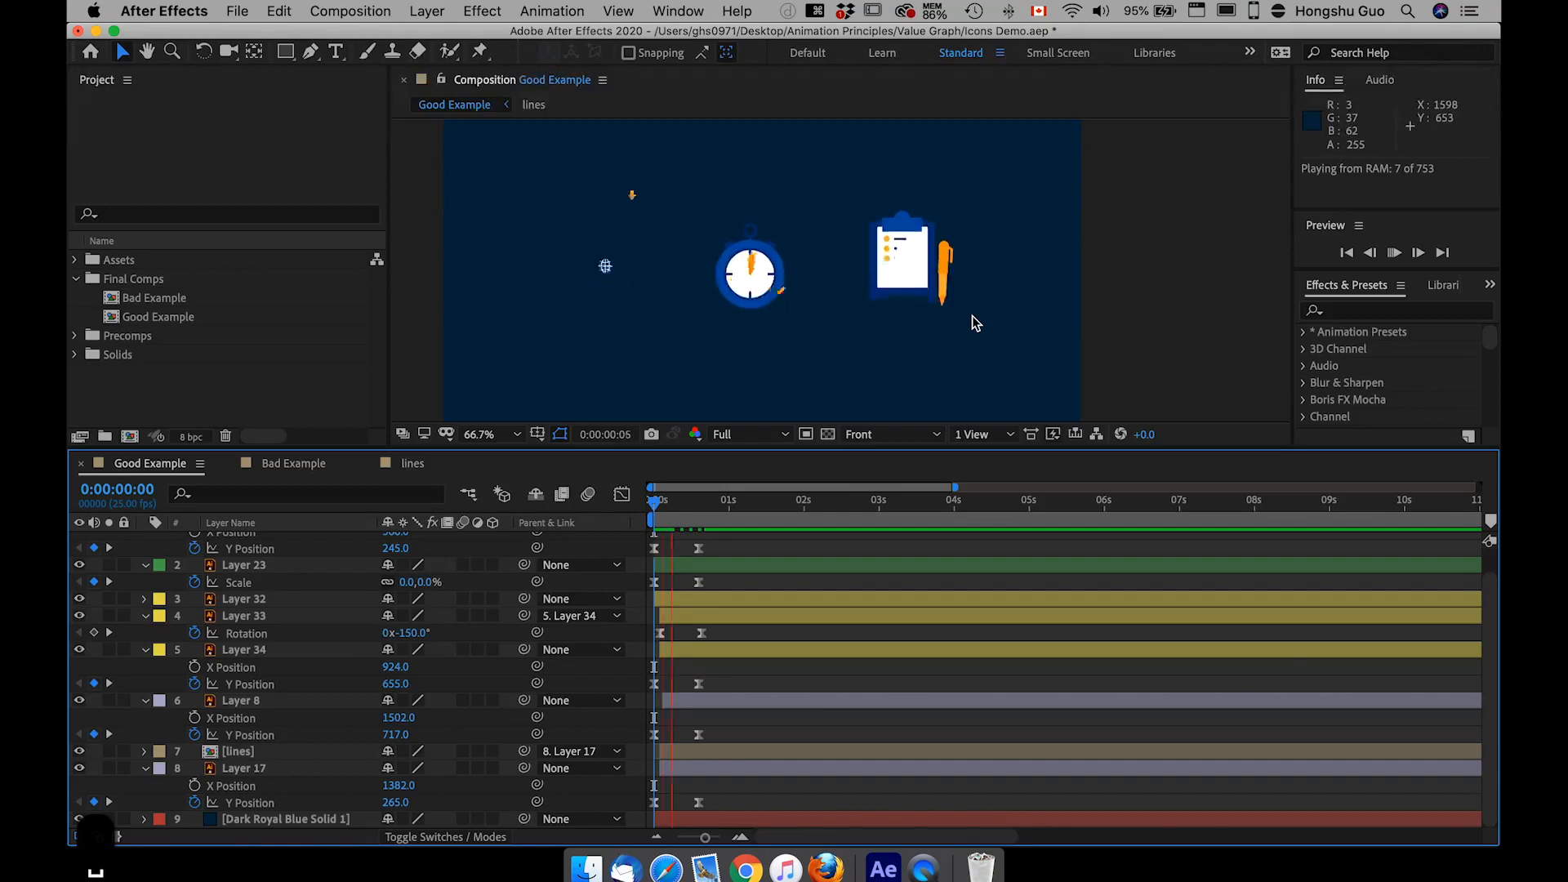
left_click(656, 508)
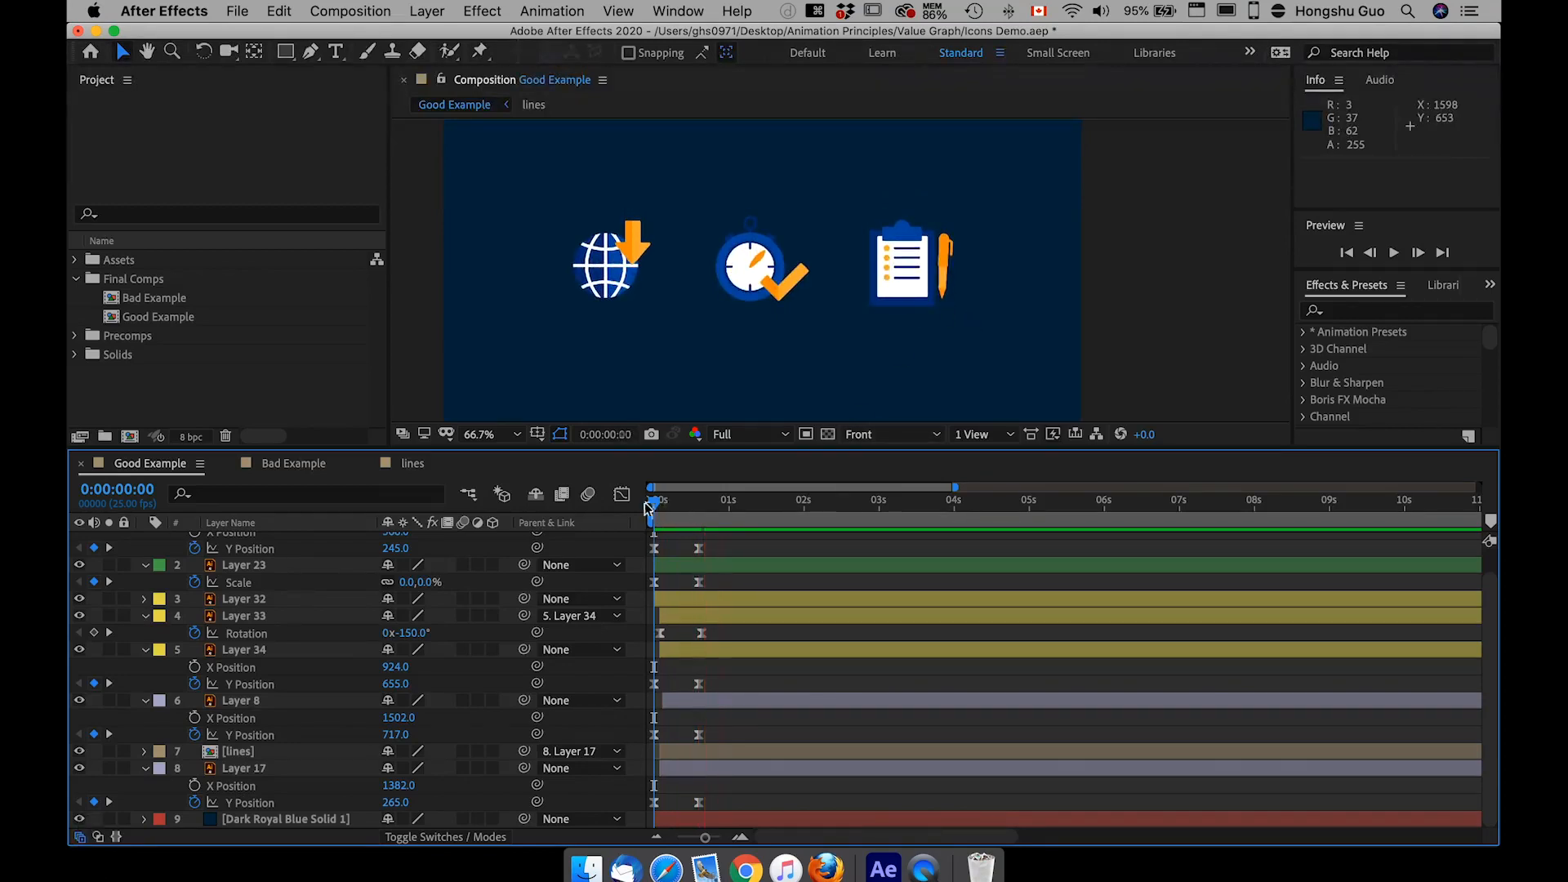
key("space")
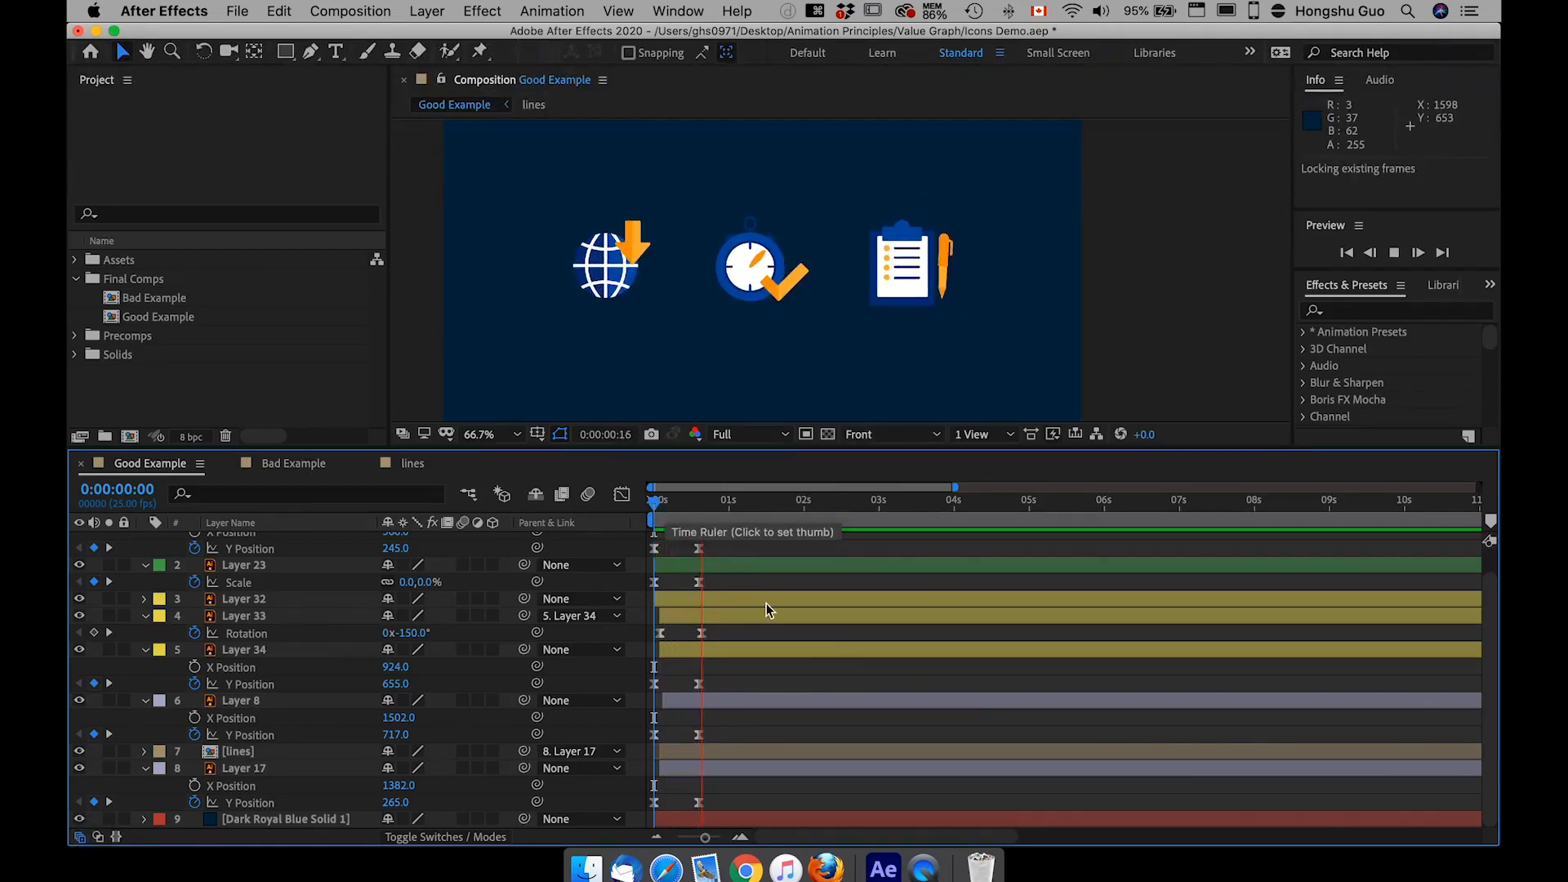
key("space")
Delay the stopwatch icon's Layers 32, 33 and 34 together by 18 frames, starting Layer 32 at 0:00:00:18
scroll(744, 590, "up", 1)
scroll(745, 591, "up", 1)
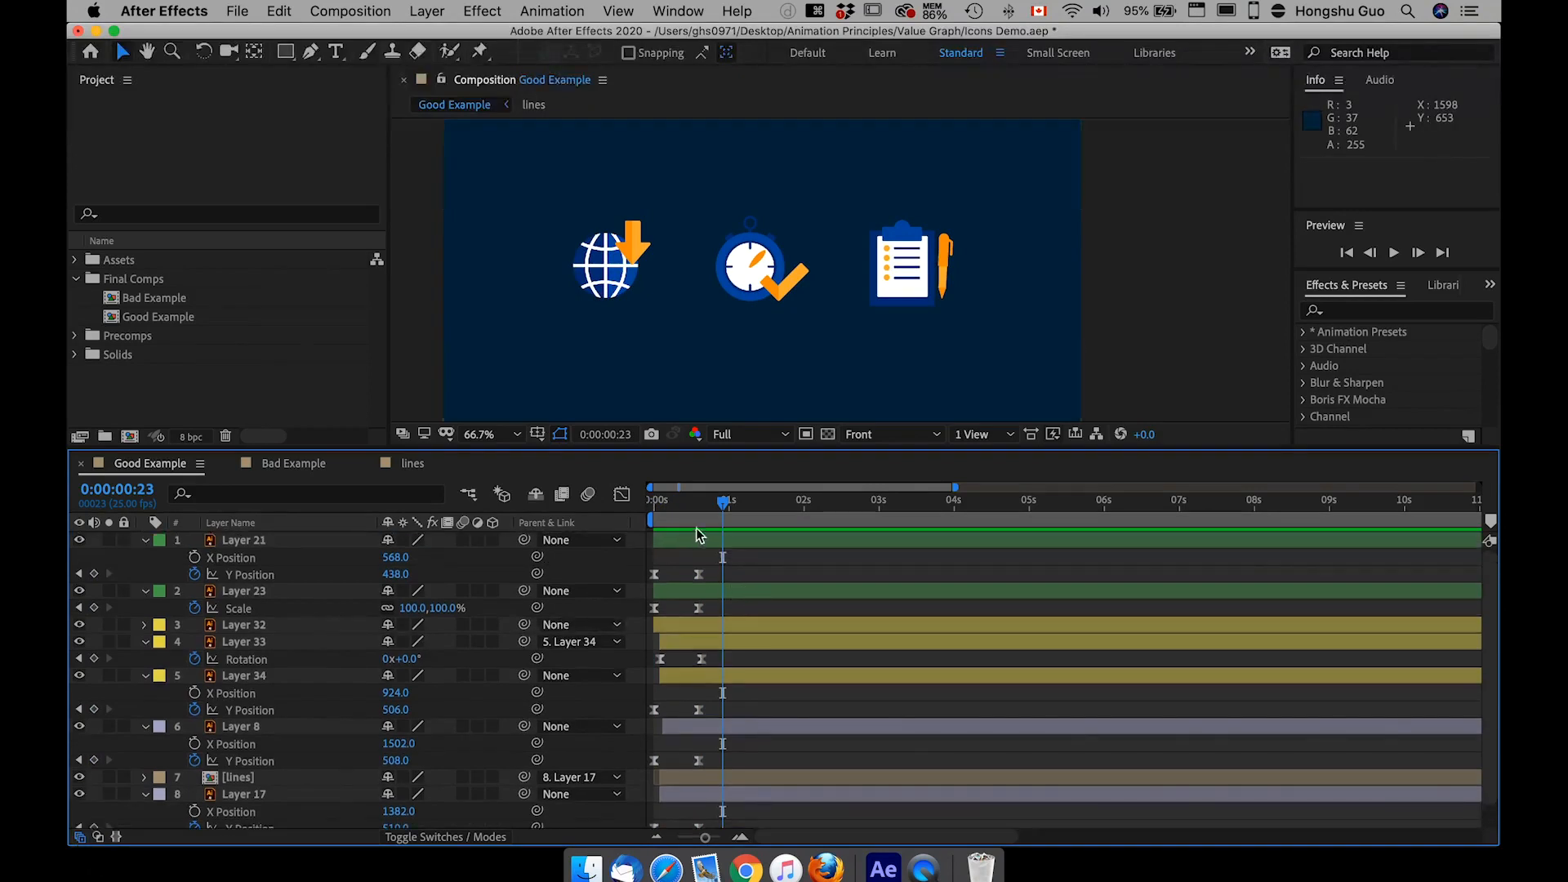
key("Home")
left_click(682, 624)
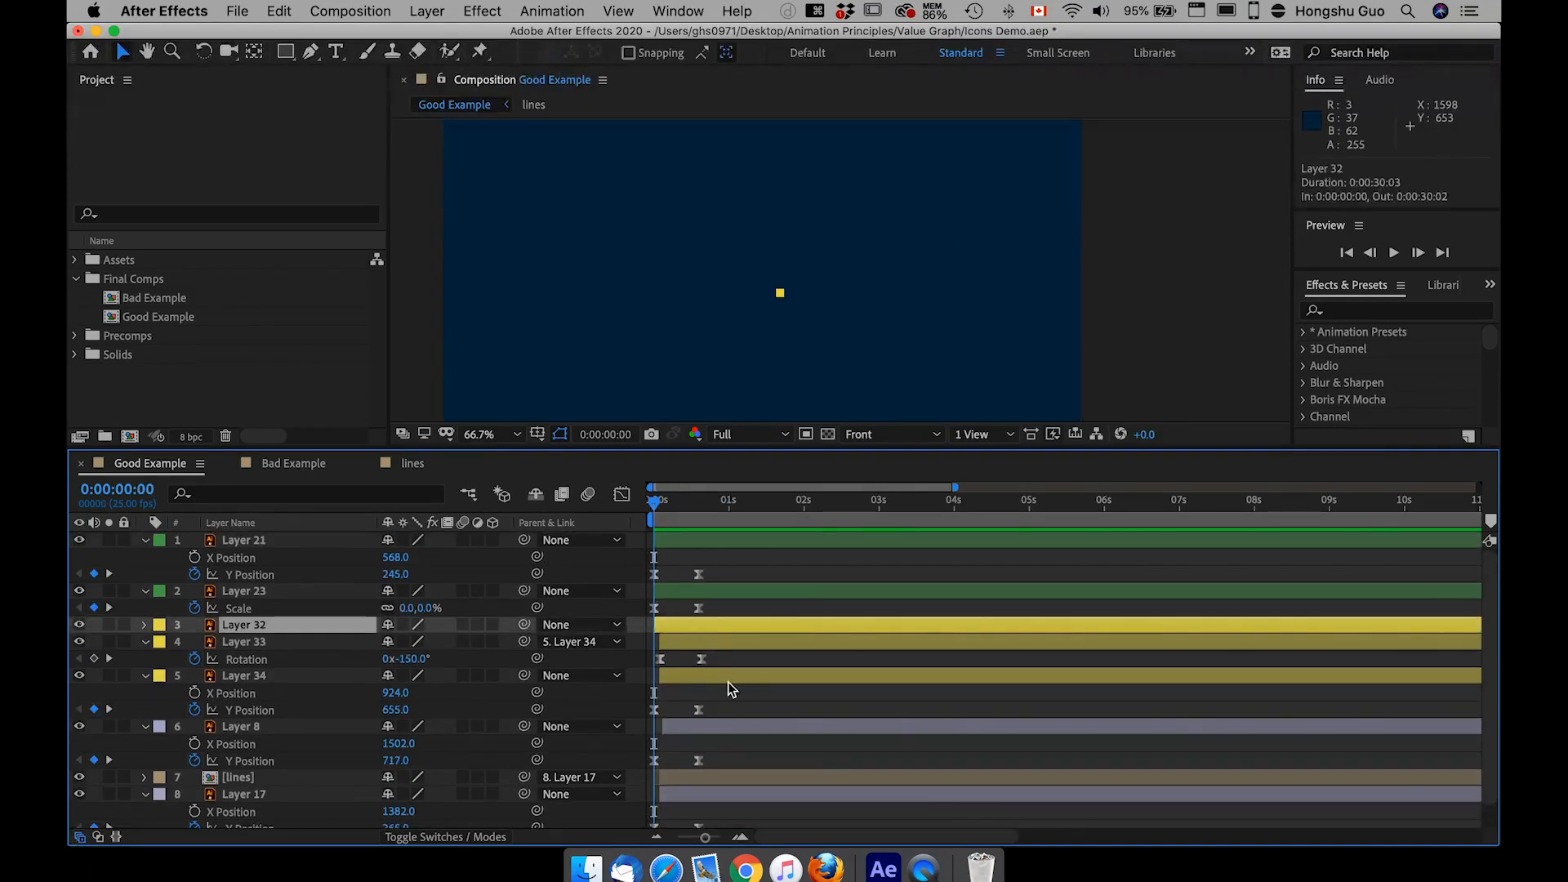
left_click(725, 680, "shift")
left_click(693, 501)
left_click_drag(701, 498, 708, 500)
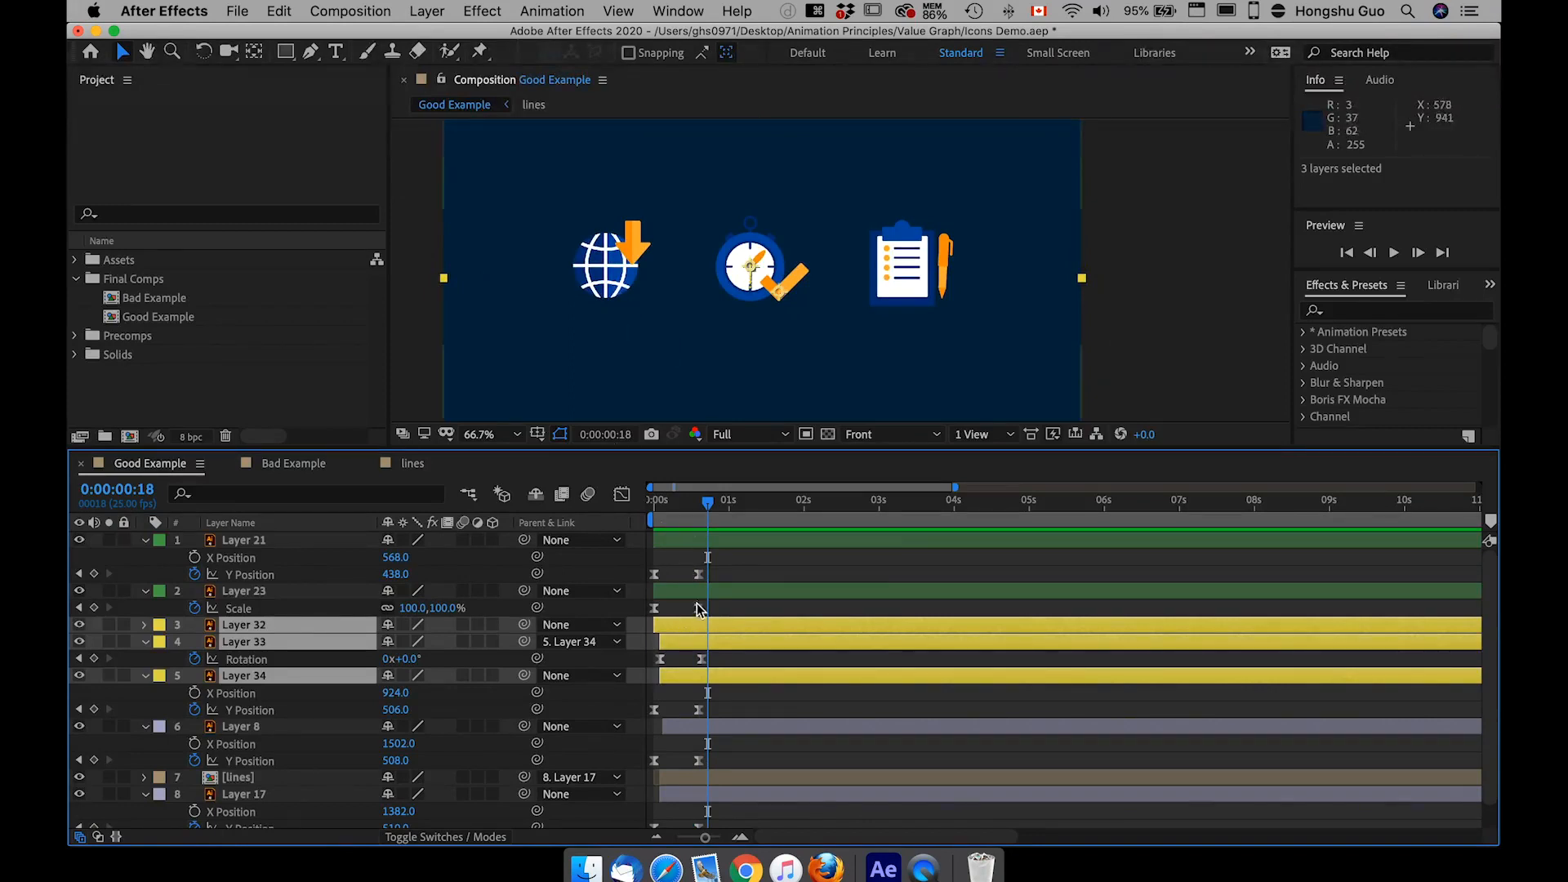
left_click_drag(675, 625, 729, 624)
Delay Layer 8, lines and Layer 17 together until their first keyframes meet the stopwatch's last ones, and play back from frame 0
scroll(756, 695, "down", 1)
scroll(755, 692, "down", 1)
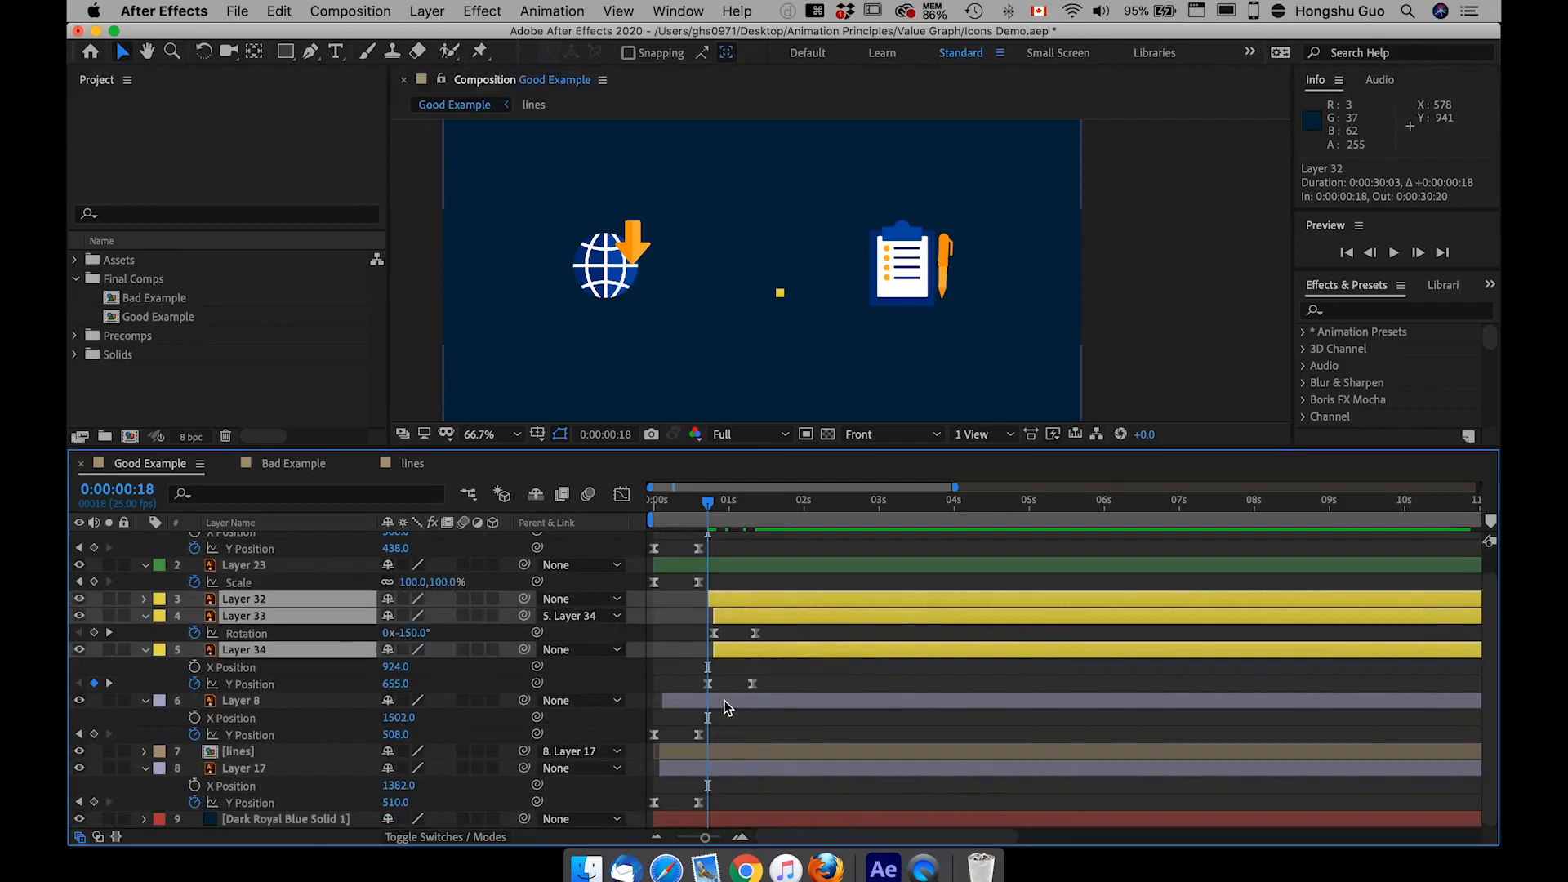
left_click(725, 702)
left_click(724, 769, "shift")
left_click_drag(682, 702, 780, 705)
left_click_drag(749, 507, 595, 504)
key("space")
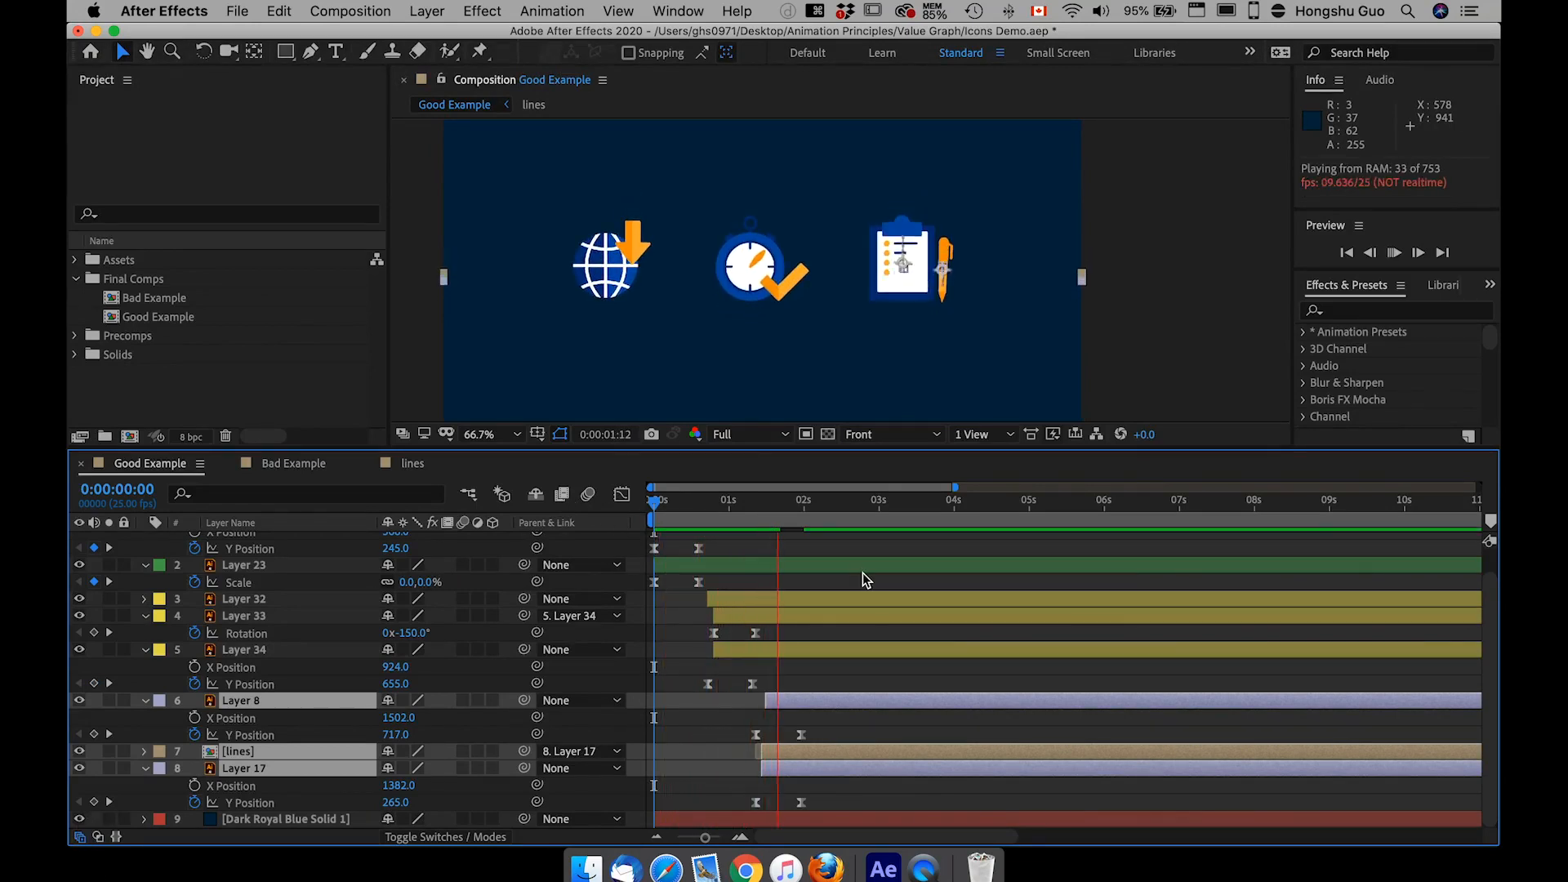
End Good Example's work area at 0:00:03:00 and save the project after playing back the sequence
left_click(889, 526)
left_click(882, 507)
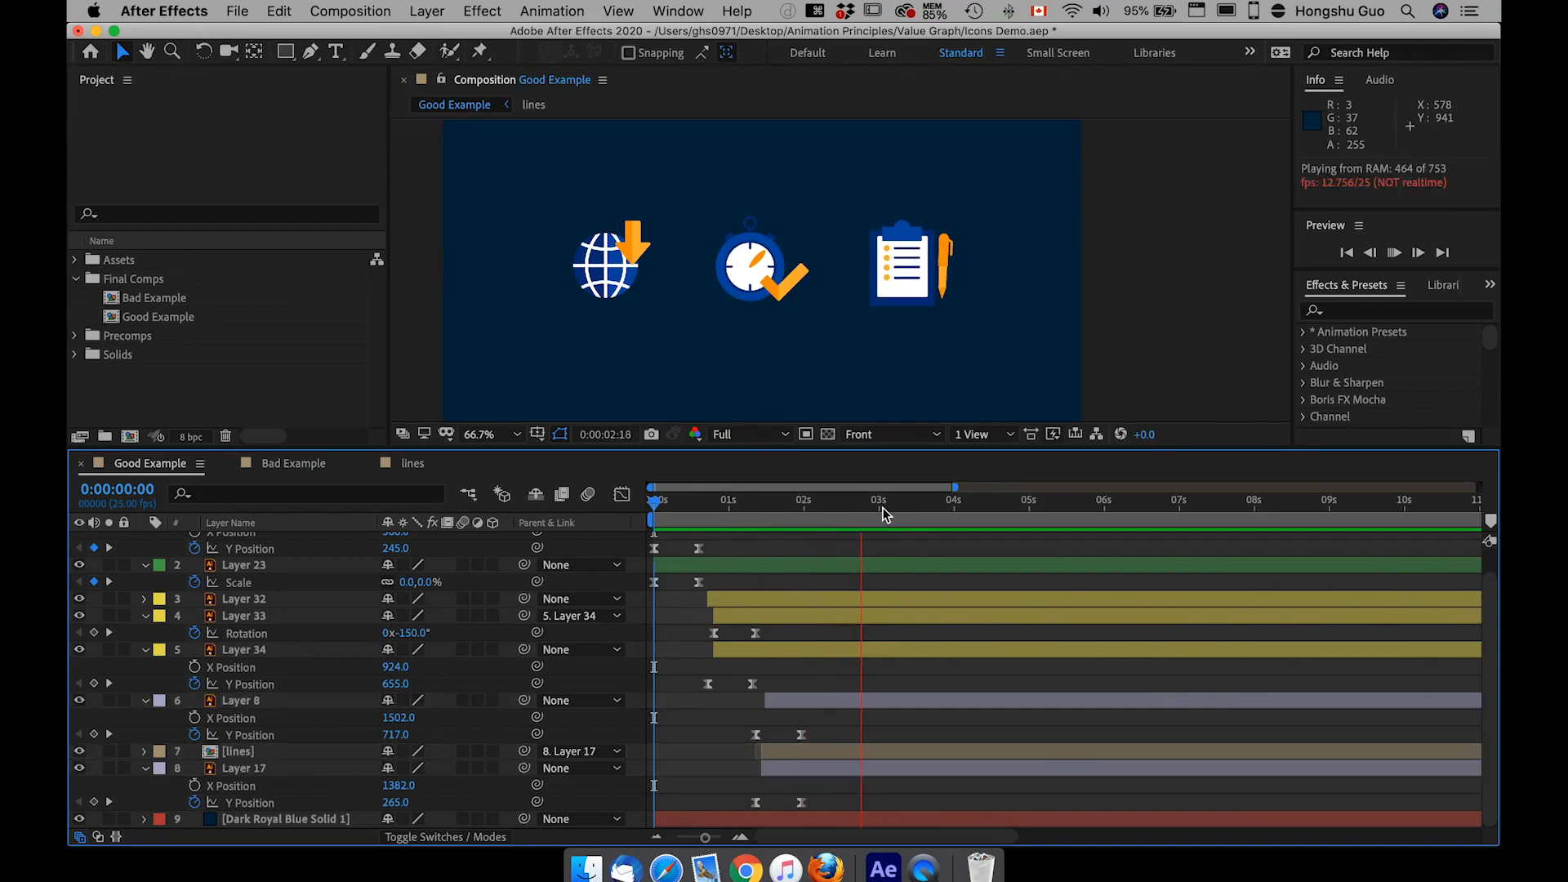
key("n")
key("space")
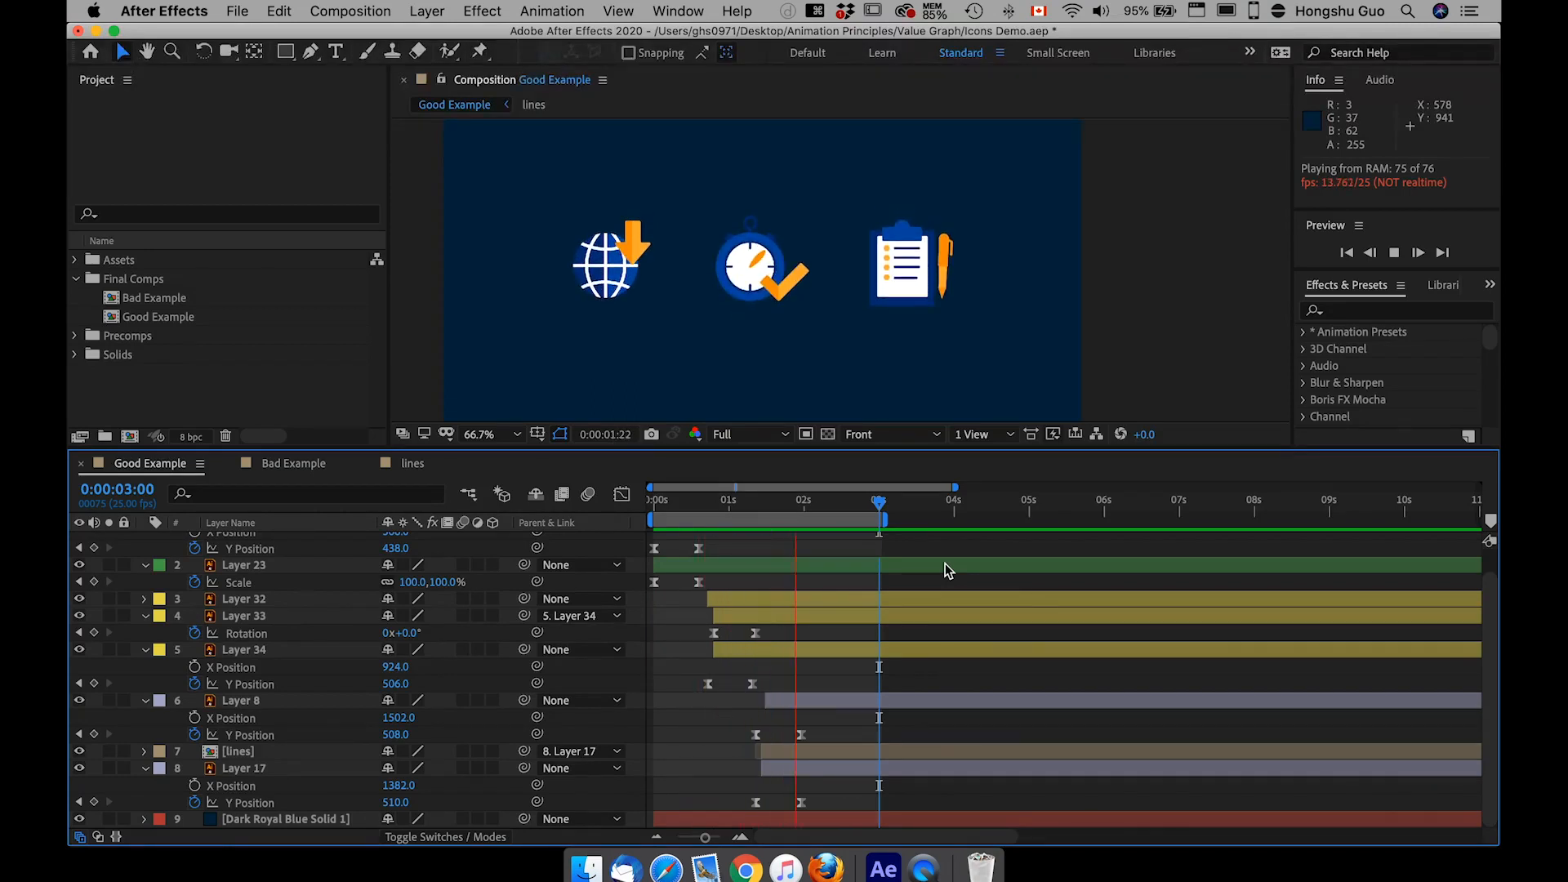
key("super+s")
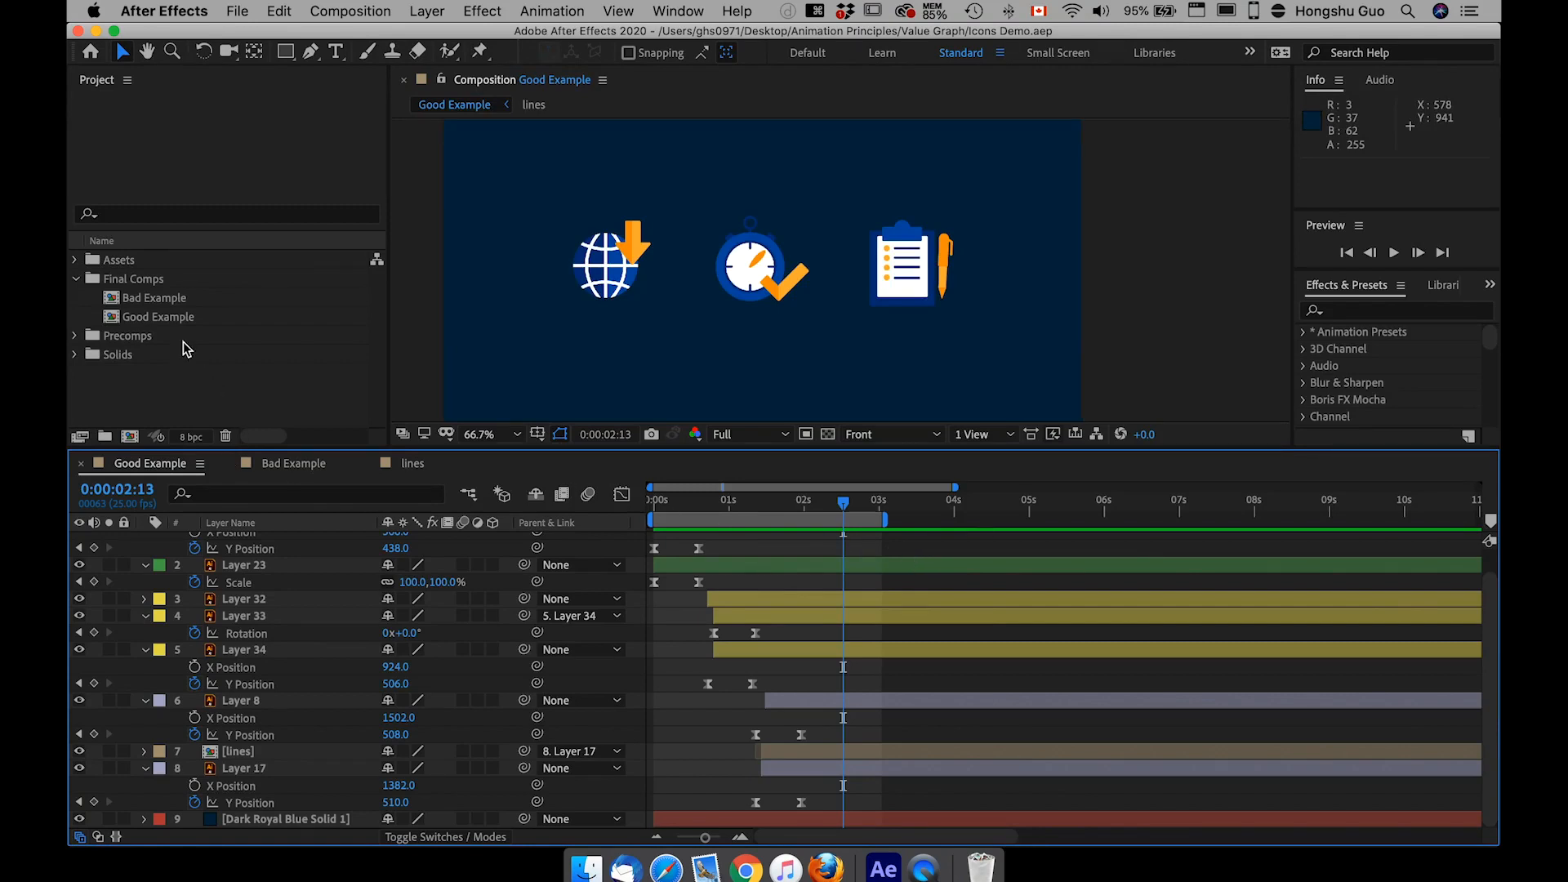
Play back the finished Good Example composition from frame 0
left_click(159, 314)
key("space")
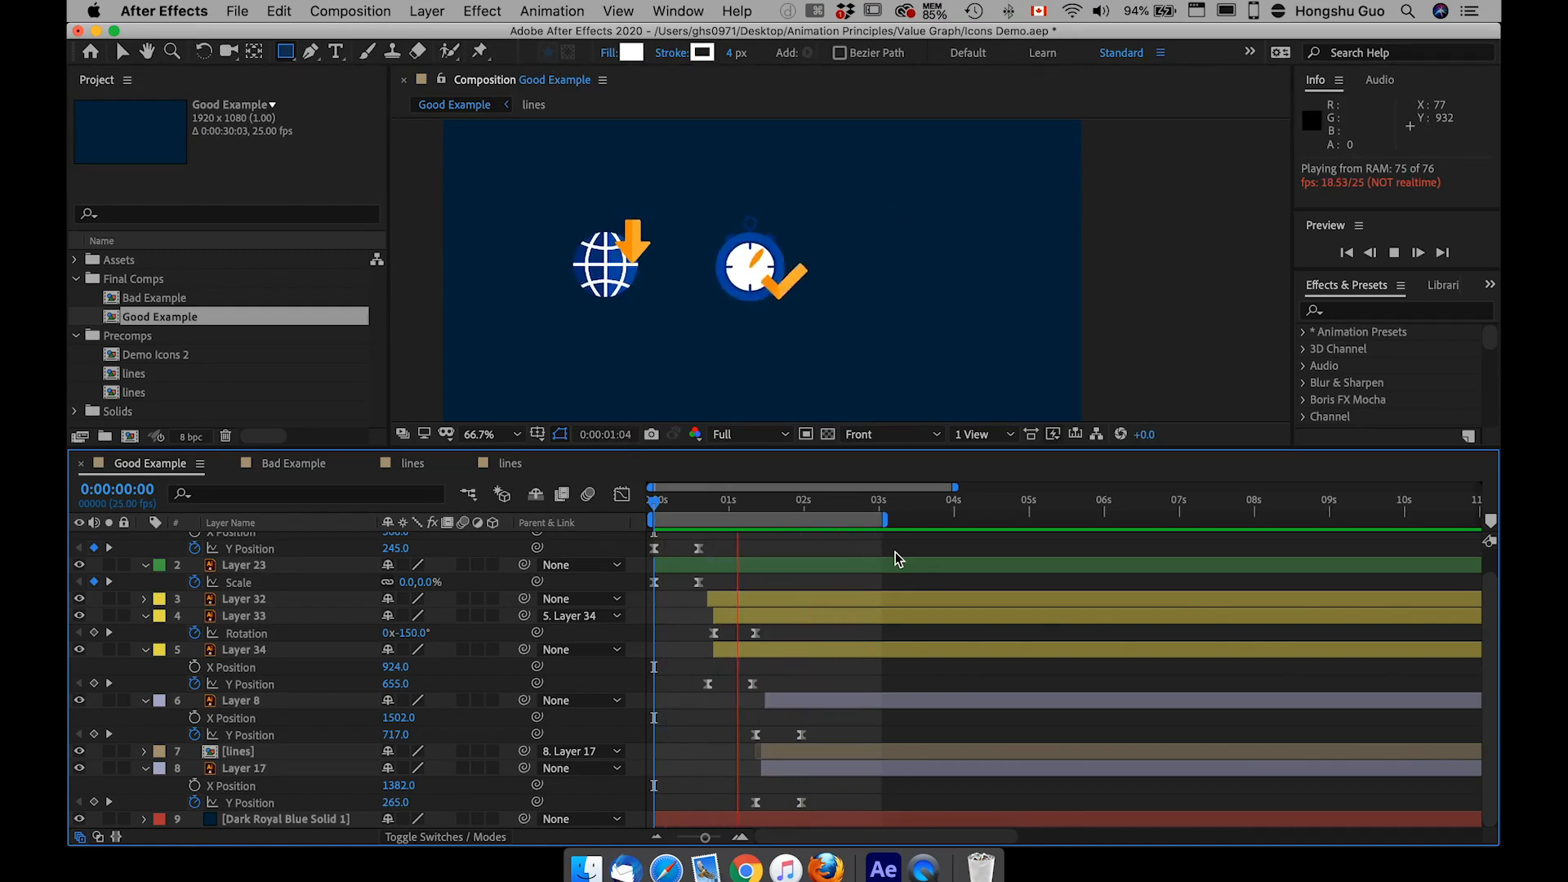
key("space")
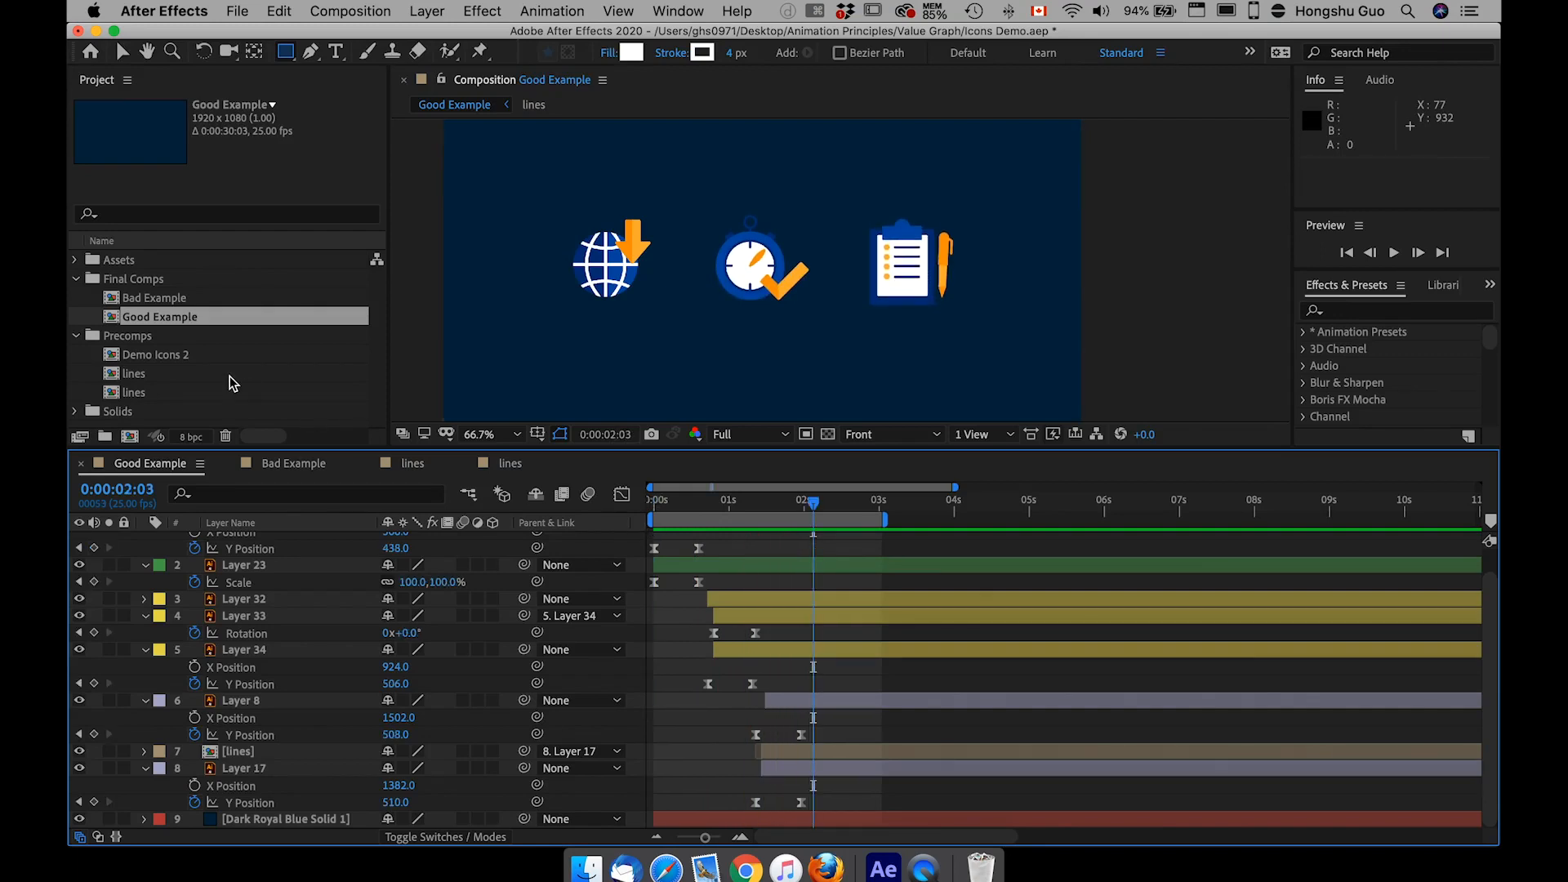
Play back the Bad Example composition from frame 0 at 100% magnification and save the project
left_click(157, 301)
double_click(157, 300)
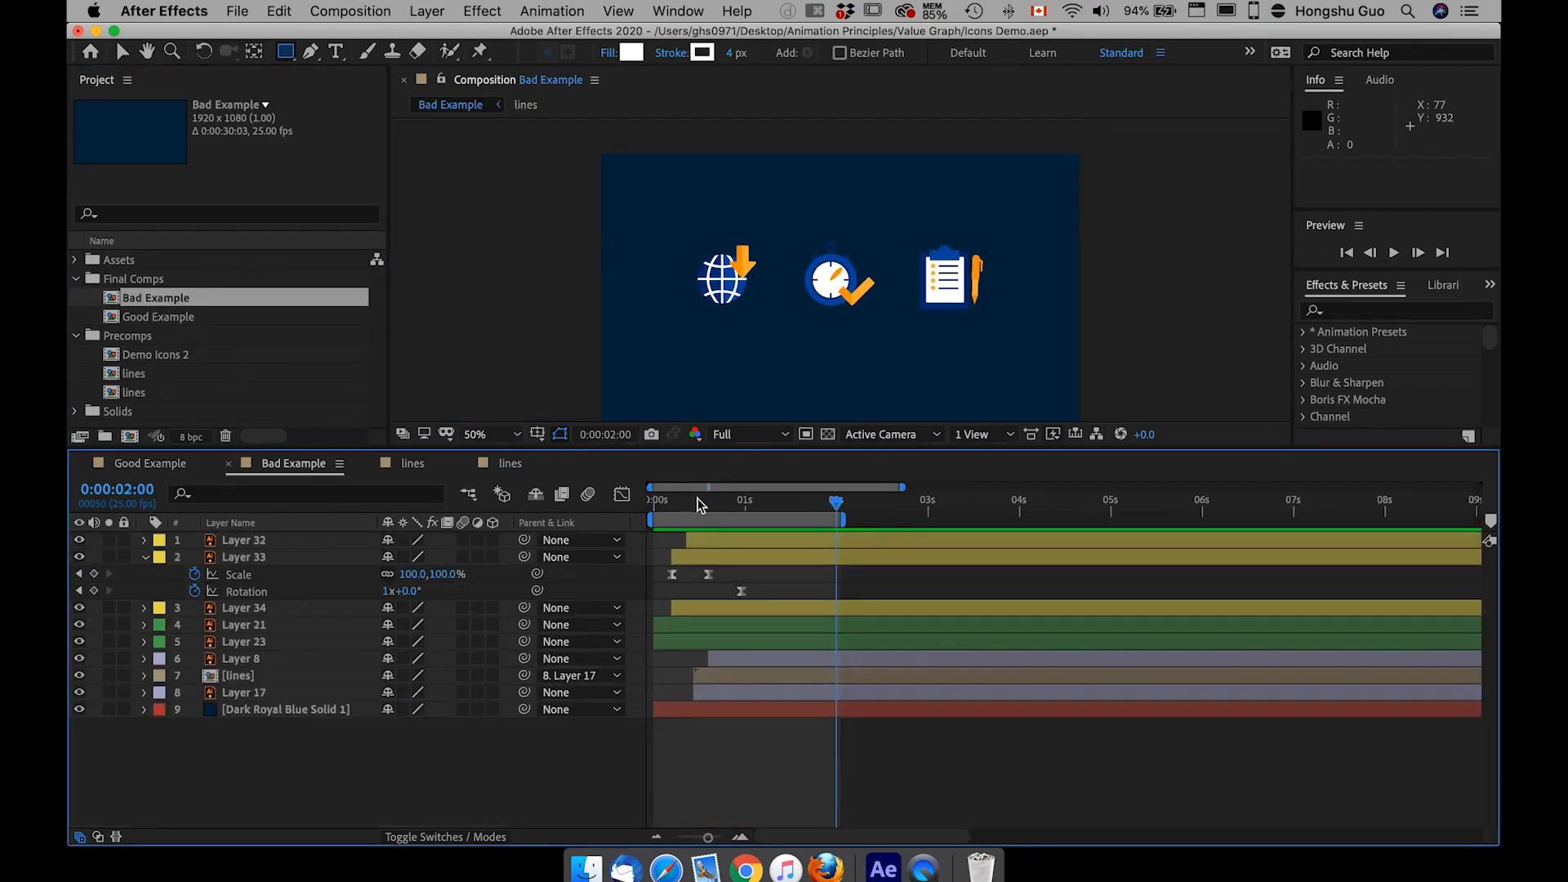
key("slash")
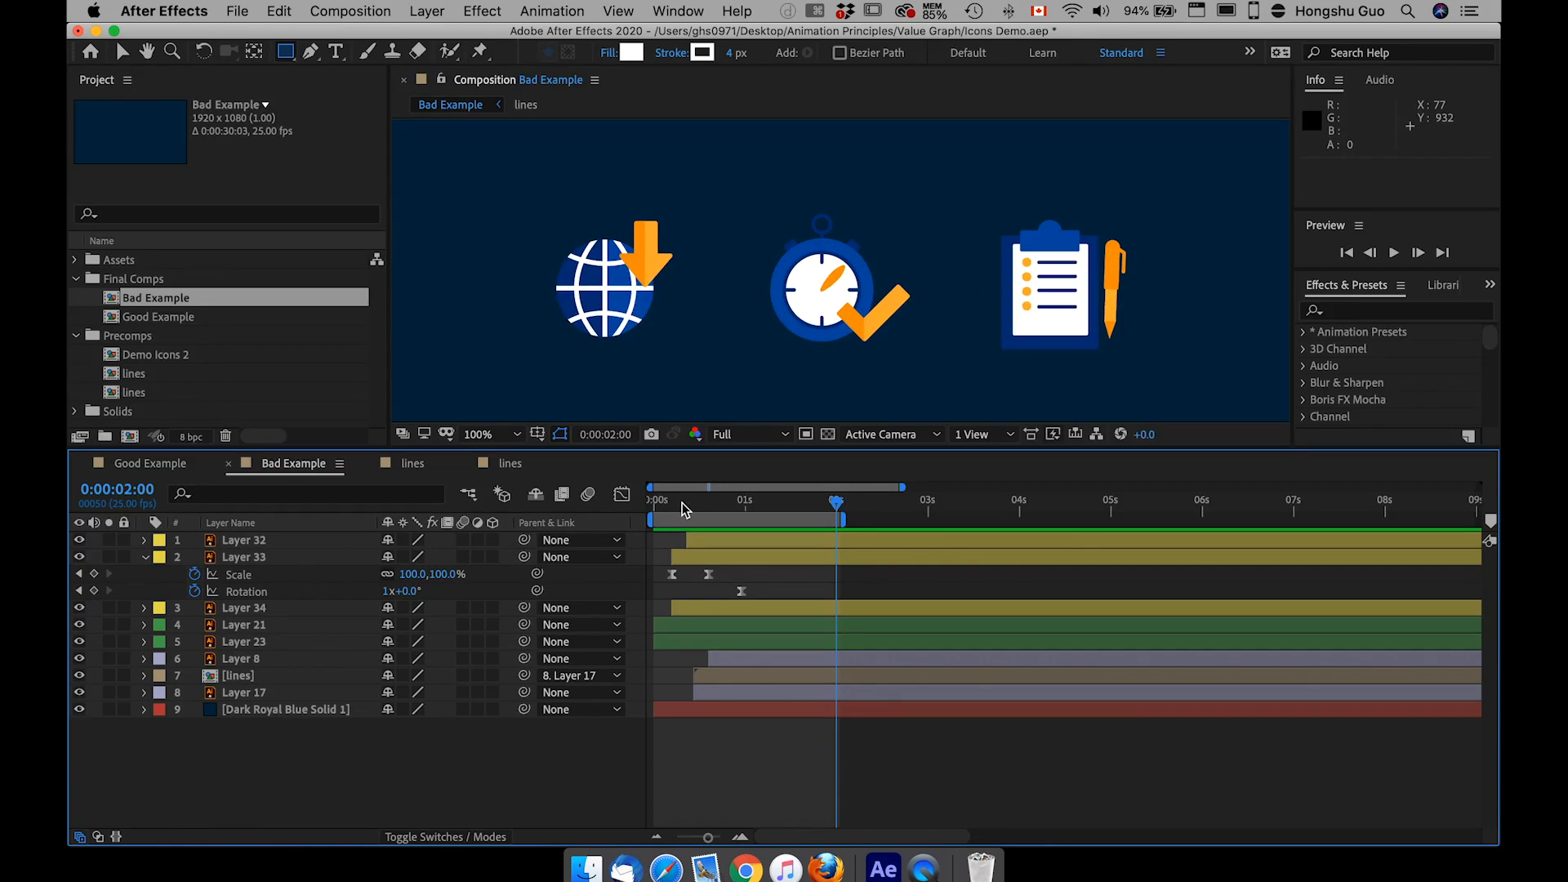
key("Home")
key("space")
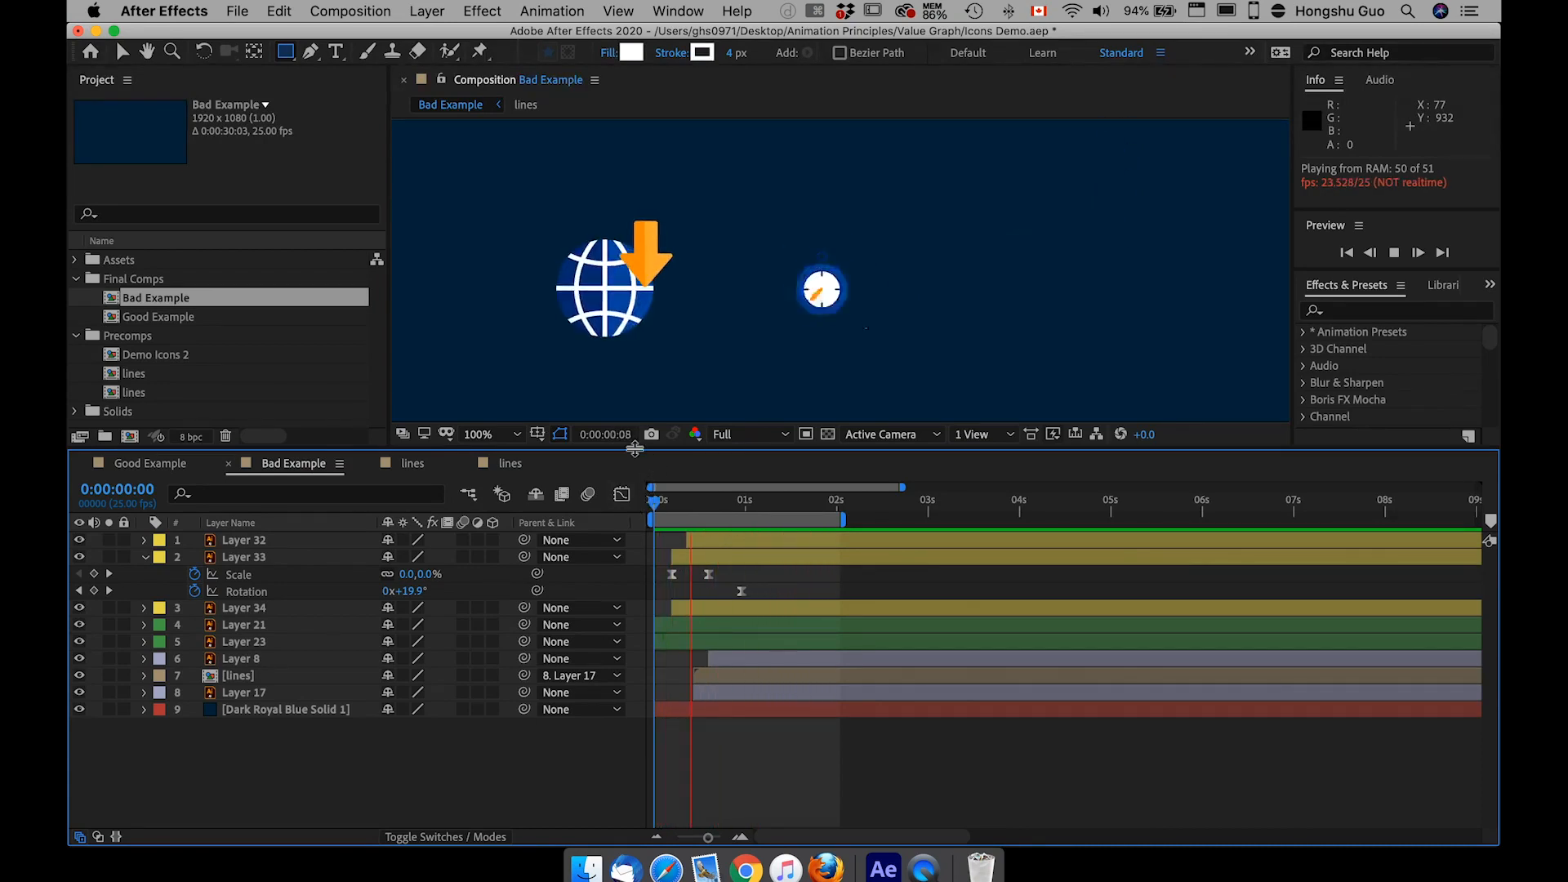
key("super+s")
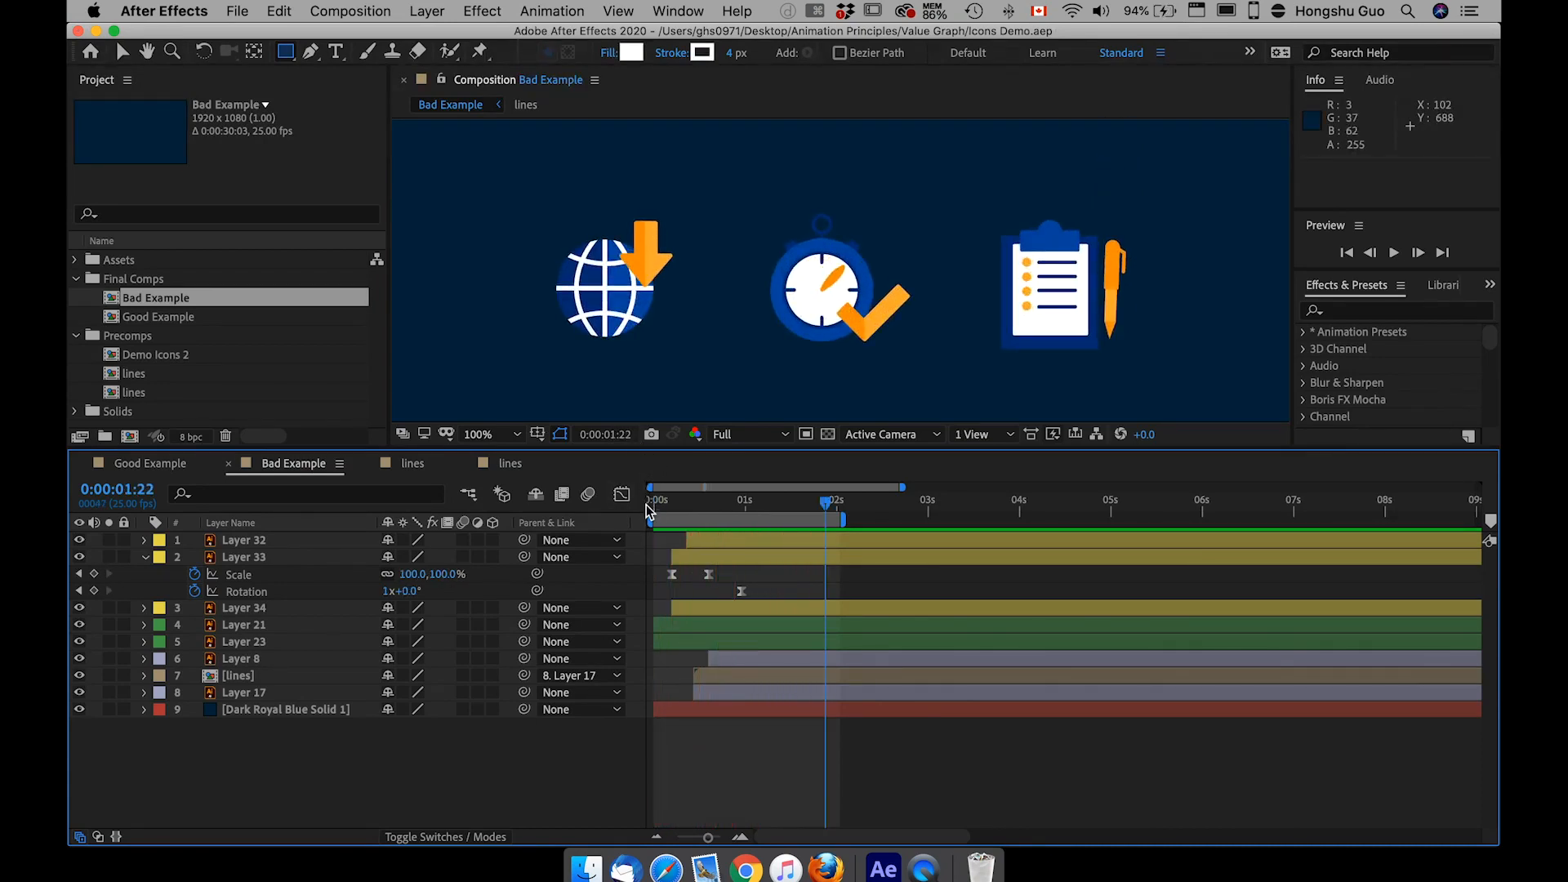